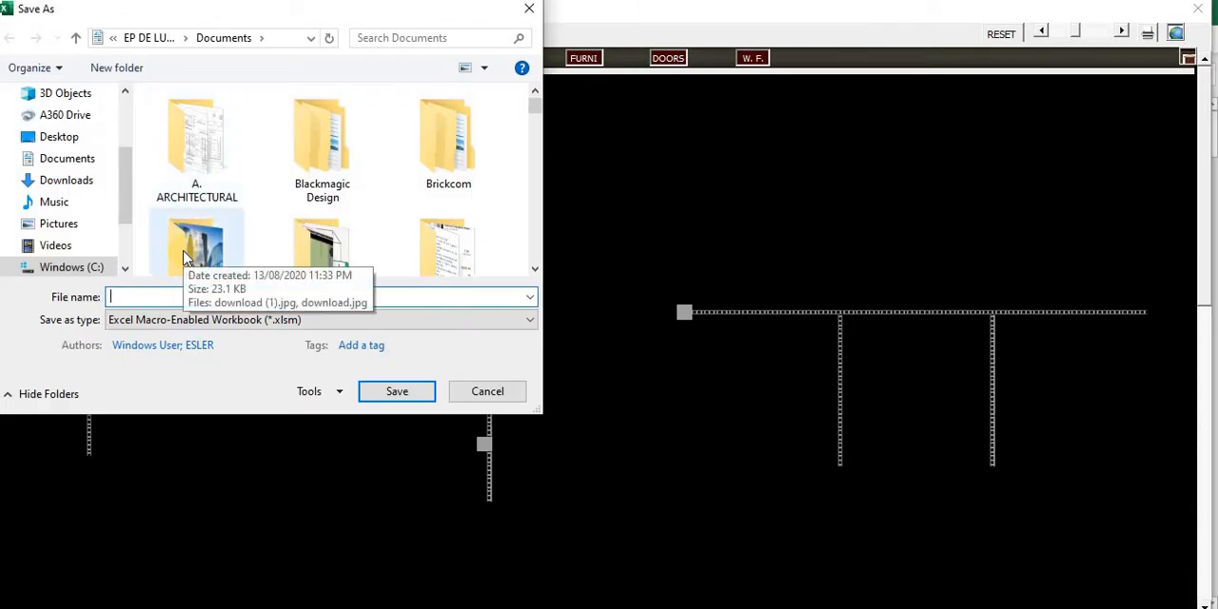
- Save the workbook as eslerdoblastutorial in the Documents folder, keeping the Excel Macro-Enabled Workbook format
{"action": "type", "text": "esler"}
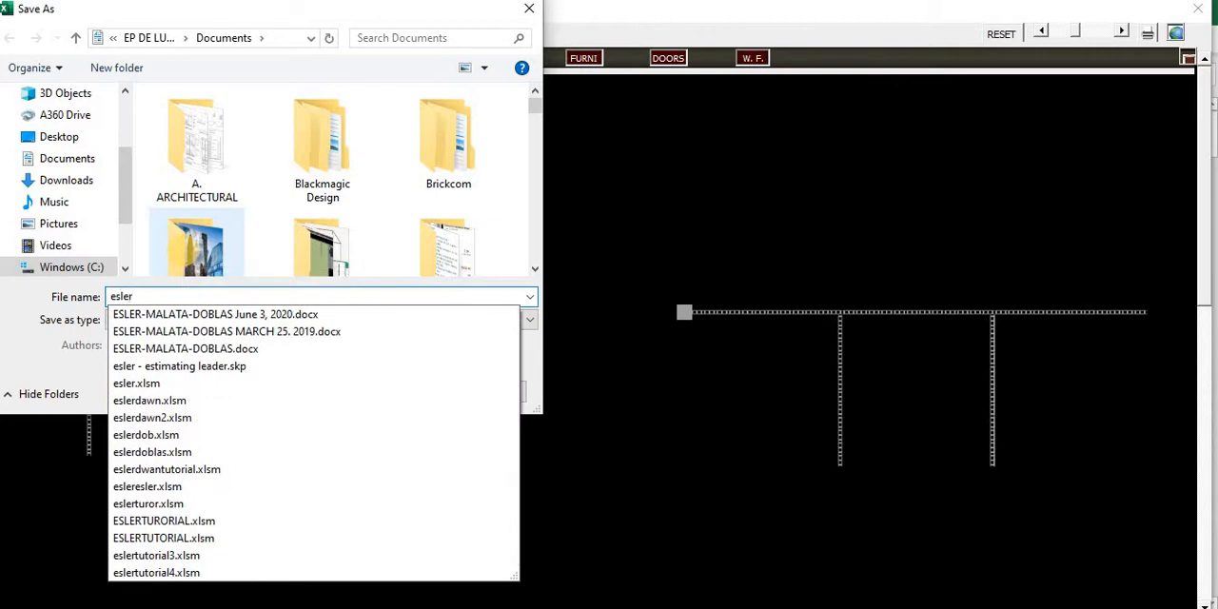
{"action": "type", "text": "doblas"}
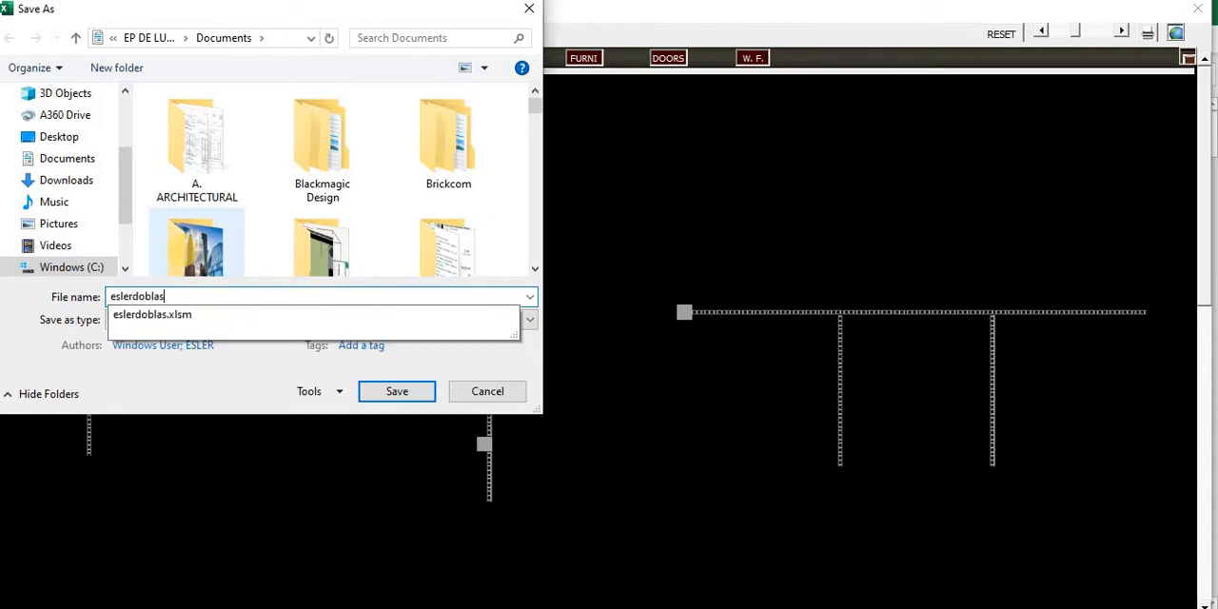
{"action": "type", "text": "tutorial"}
{"action": "key", "text": "Return"}
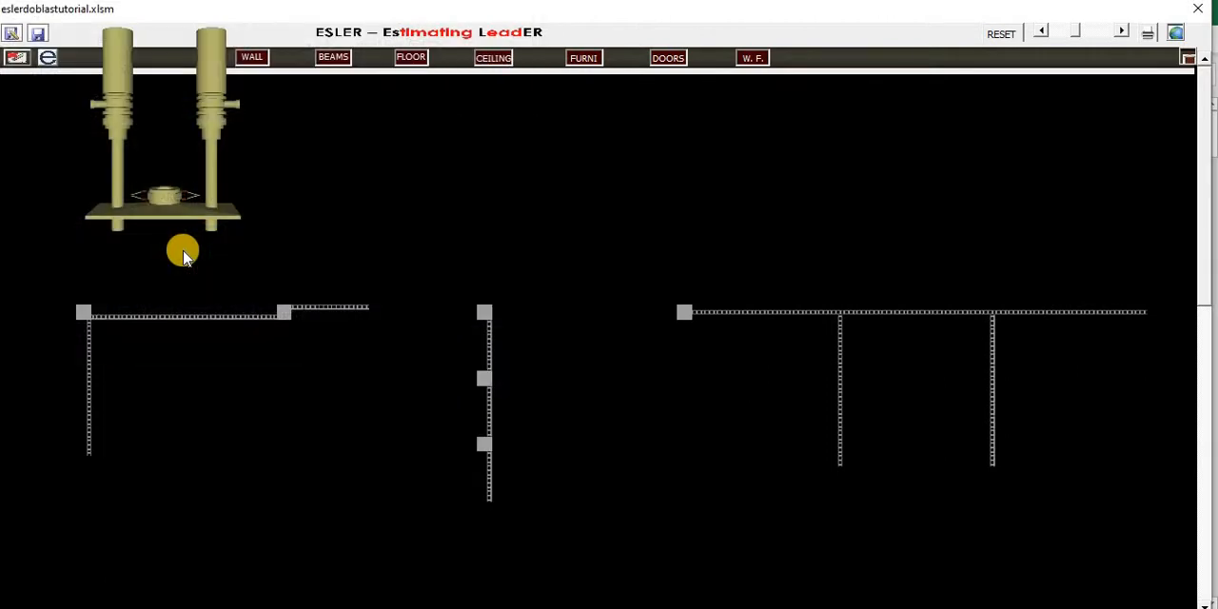
- Demolish the long horizontal wall of the leftmost wall group, the column at its far end and the adjoining short wall
{"action": "left_click", "coordinate": [49, 61]}
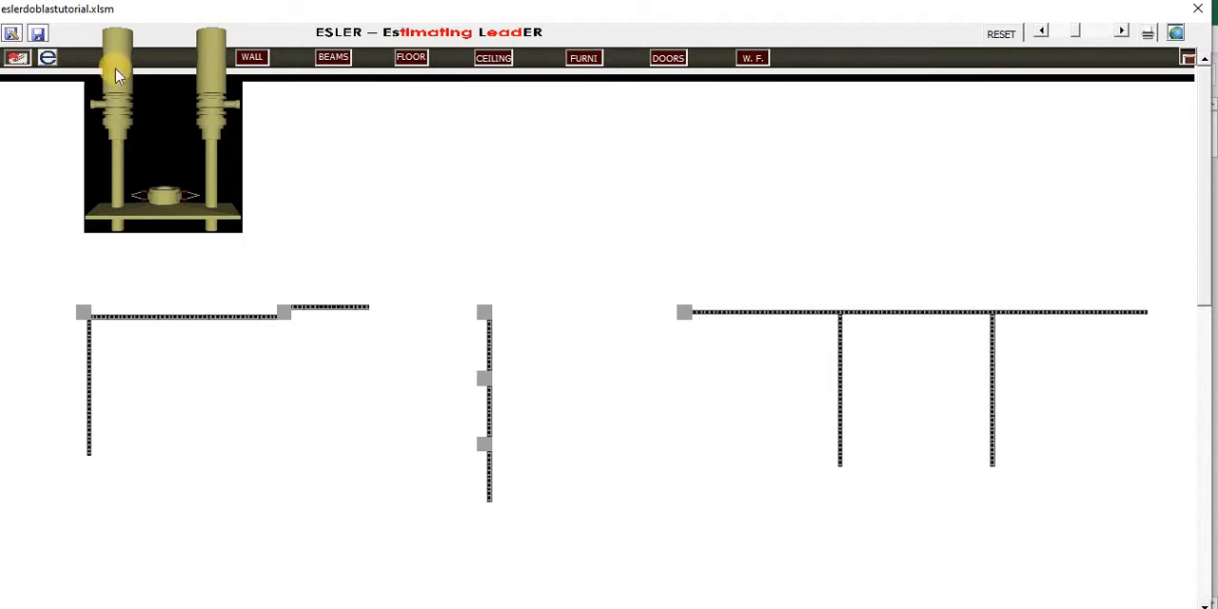
{"action": "left_click_drag", "start_coordinate": [143, 71], "coordinate": [231, 72]}
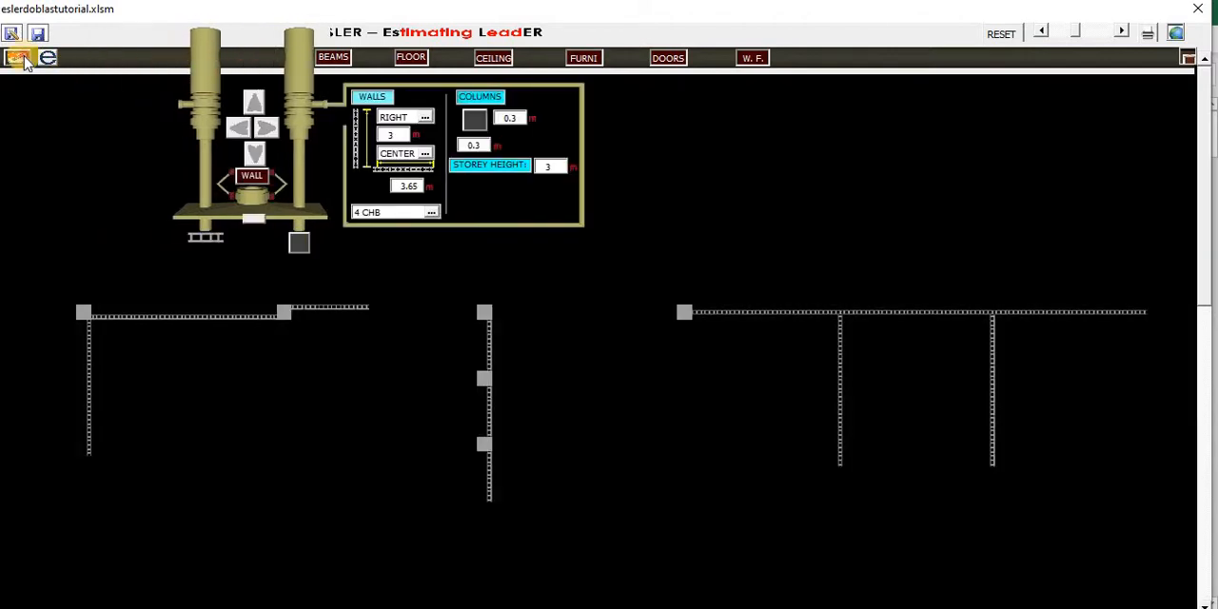
{"action": "left_click", "coordinate": [24, 59]}
{"action": "left_click", "coordinate": [221, 316]}
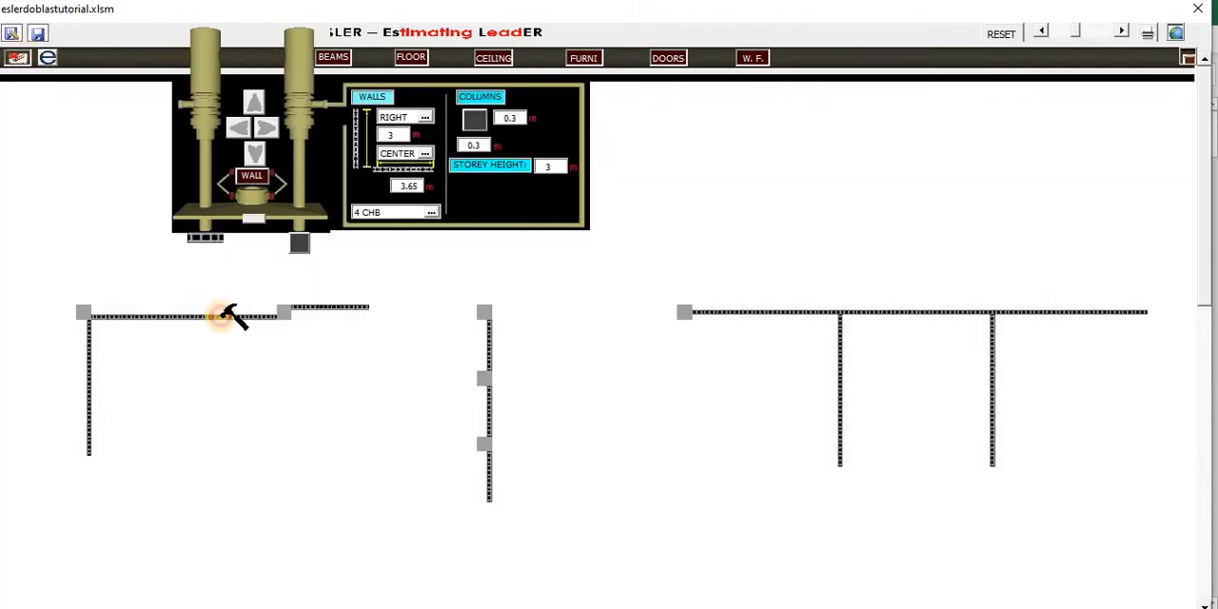
{"action": "left_click", "coordinate": [304, 308]}
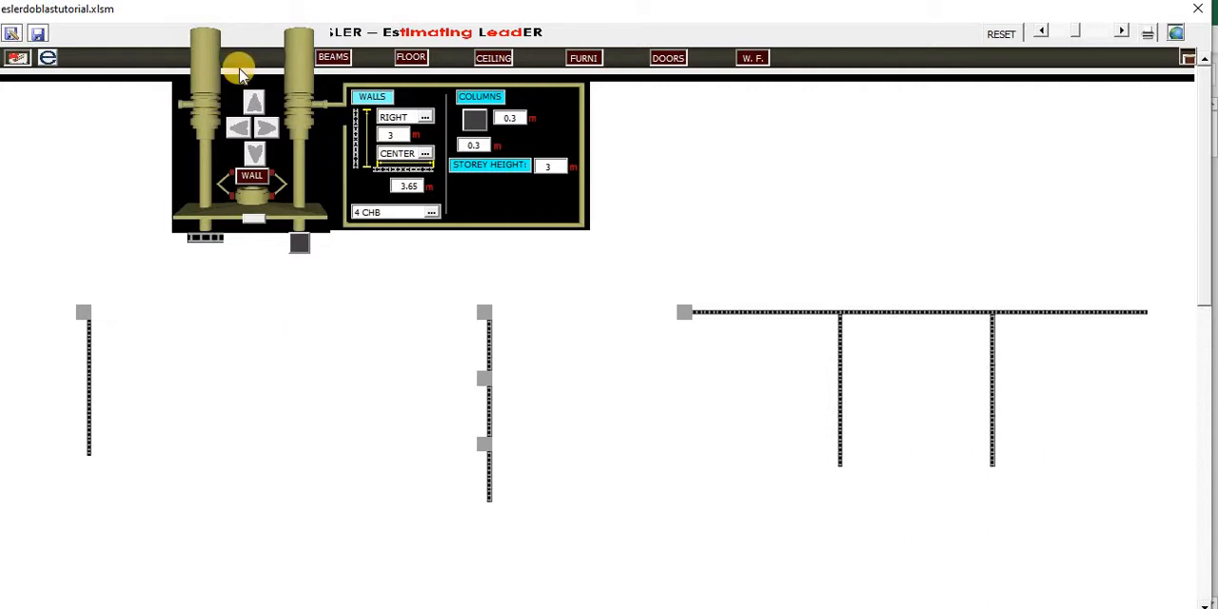
{"action": "left_click", "coordinate": [243, 65]}
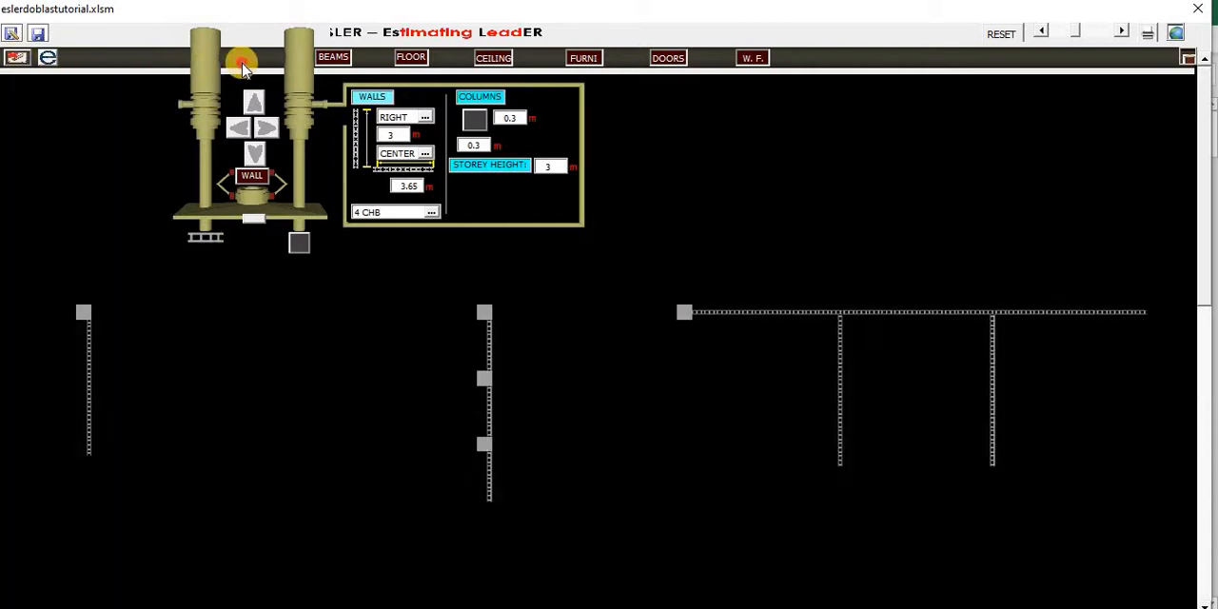
- Add a text label reading "esler" in the empty area between the middle wall and the right-hand wall group
{"action": "left_click", "coordinate": [51, 62]}
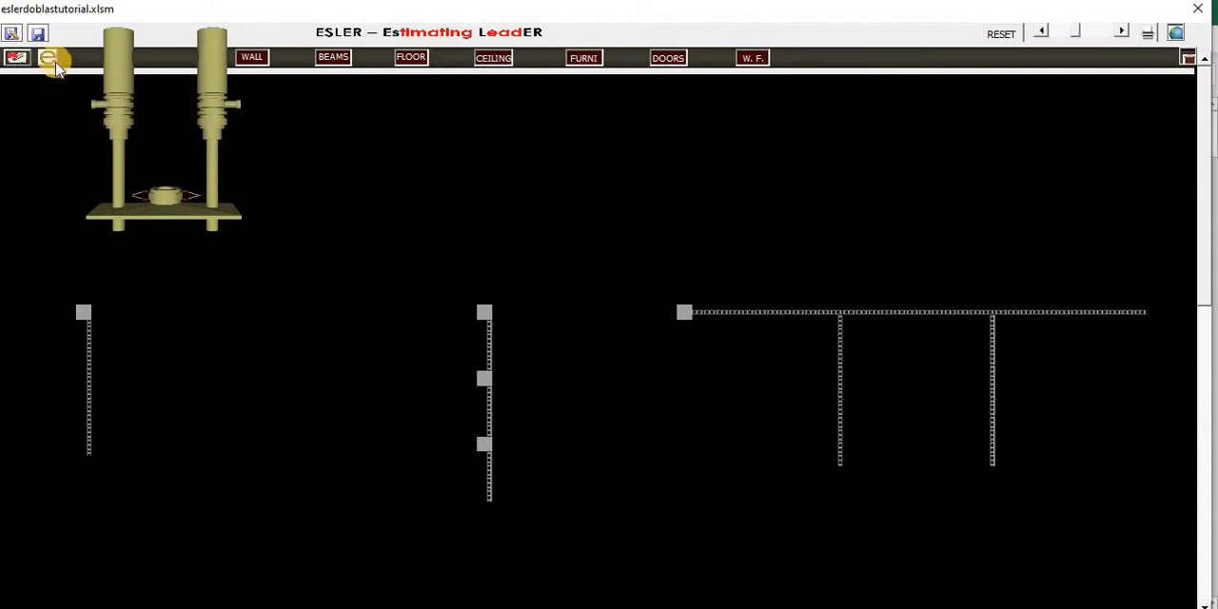
{"action": "left_click", "coordinate": [655, 502]}
{"action": "scroll", "coordinate": [655, 502], "scroll_direction": "down", "scroll_amount": 5}
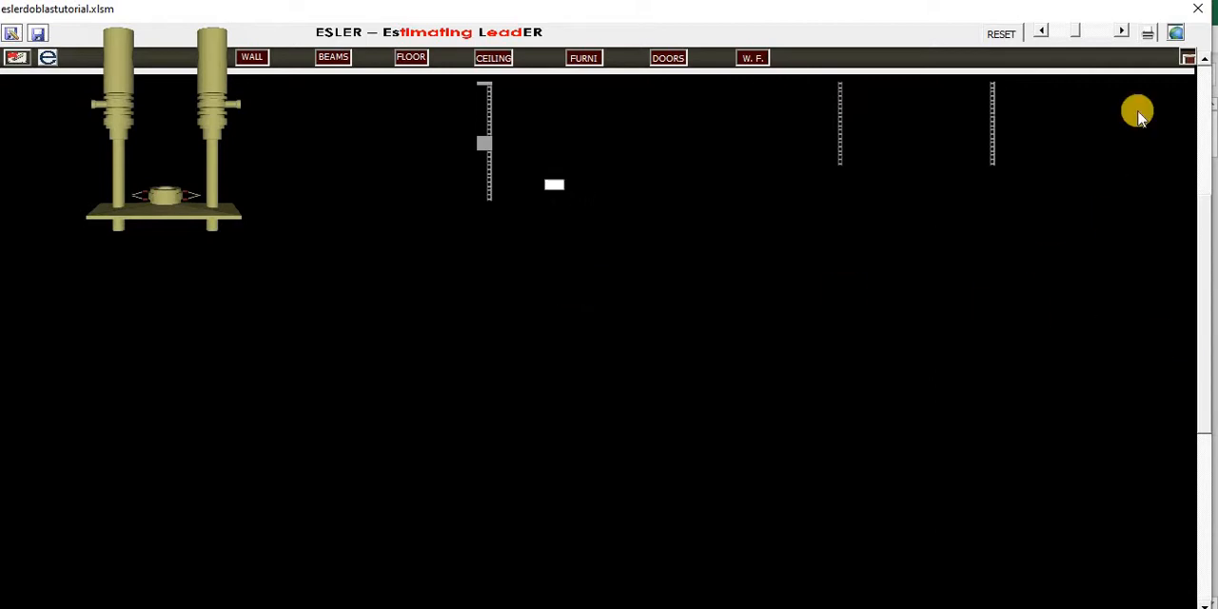
{"action": "left_click", "coordinate": [1122, 33]}
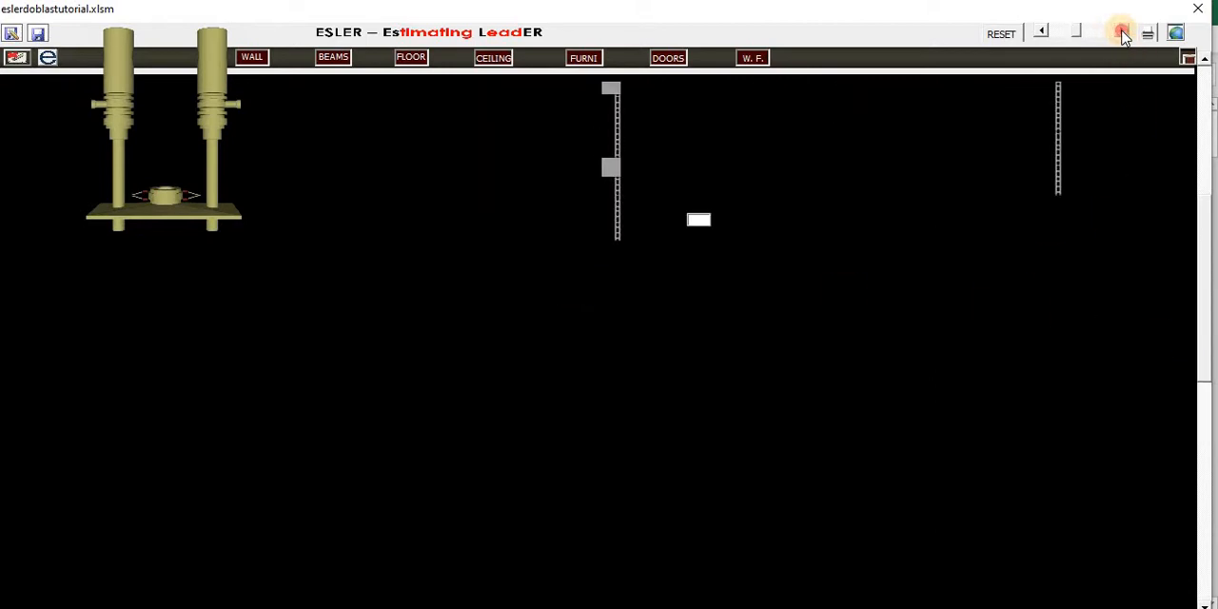
{"action": "left_click", "coordinate": [1209, 179]}
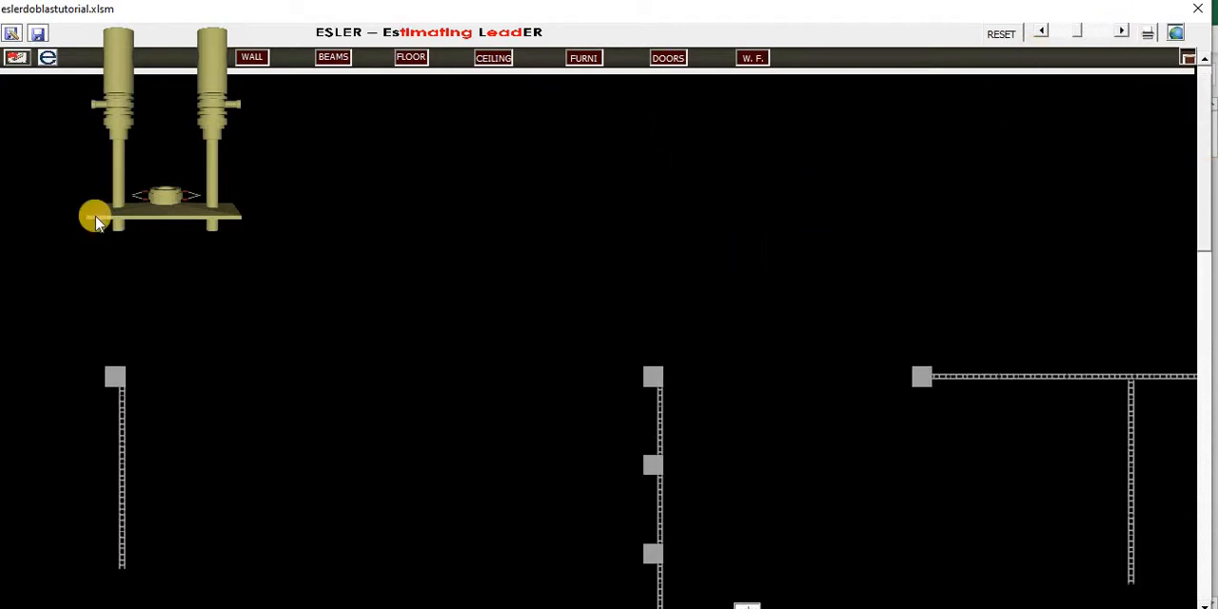
- Reset the drawing to a single starting column and set that column's width to 0.4 m
{"action": "left_click", "coordinate": [1004, 35]}
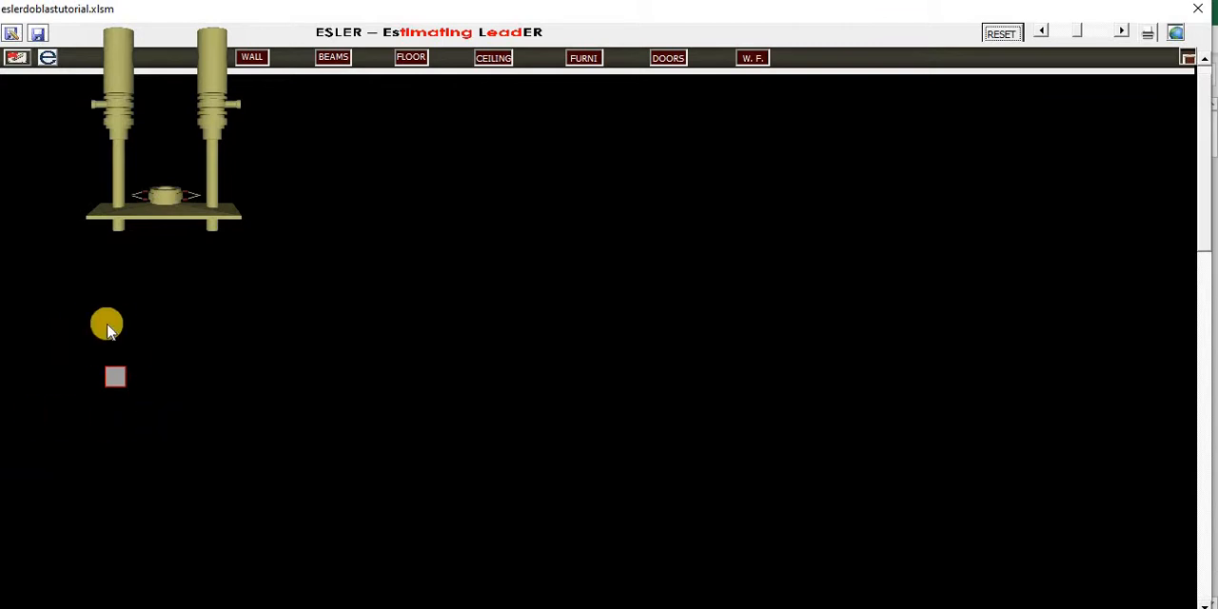
{"action": "left_click", "coordinate": [228, 129]}
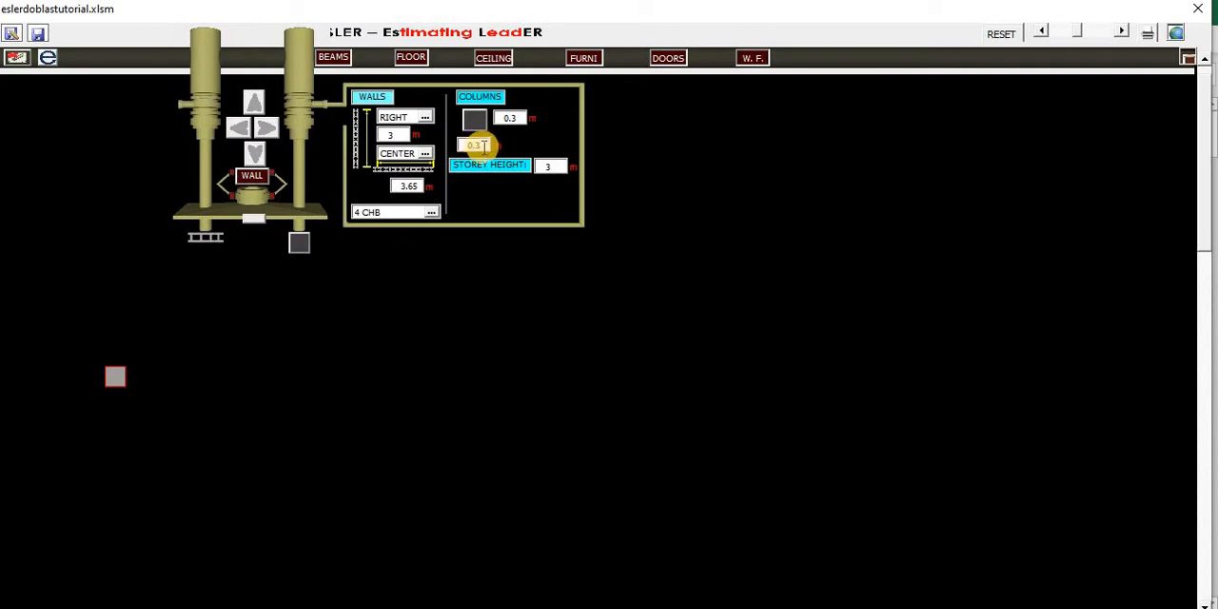
{"action": "left_click", "coordinate": [484, 145]}
{"action": "left_click_drag", "start_coordinate": [483, 145], "coordinate": [459, 141]}
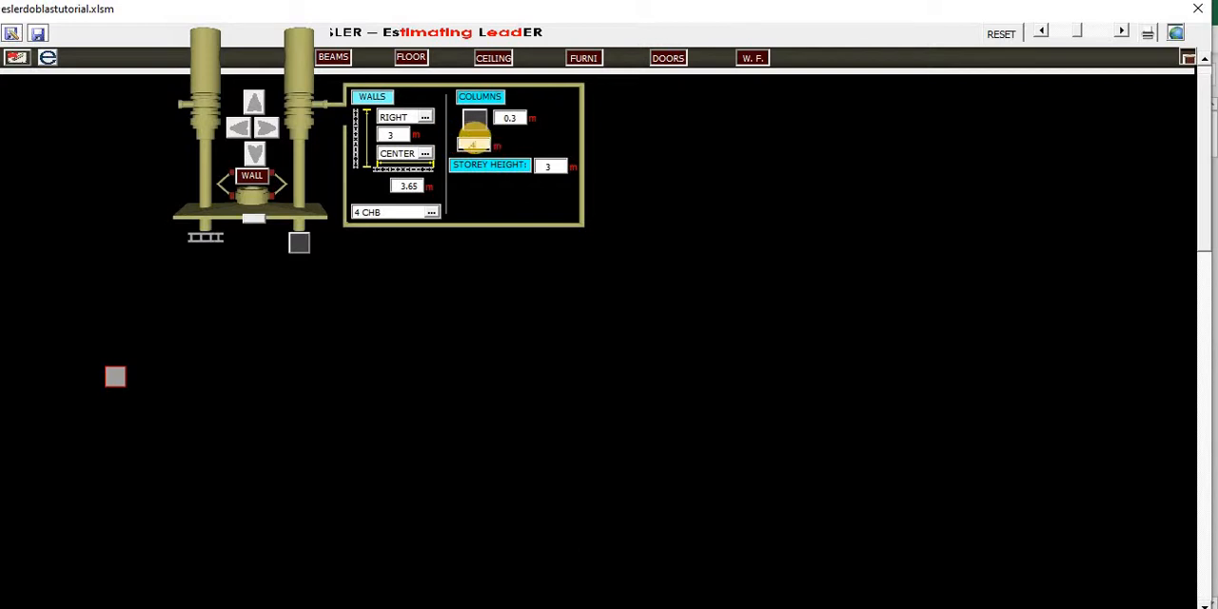
{"action": "left_click", "coordinate": [993, 40]}
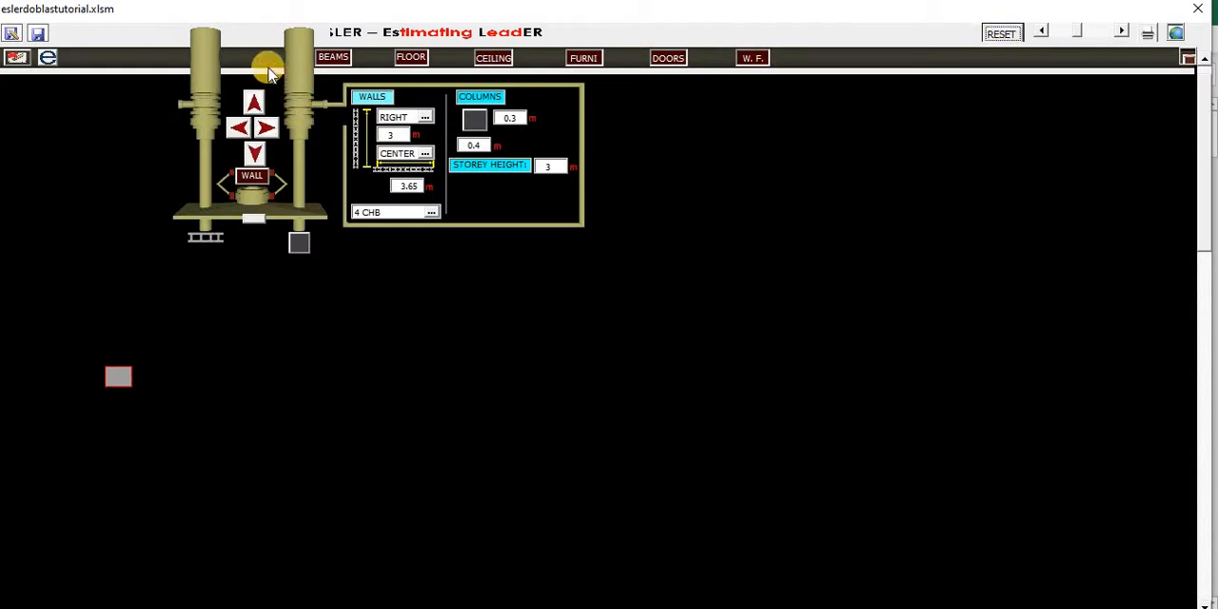
{"action": "left_click_drag", "start_coordinate": [267, 69], "coordinate": [174, 73]}
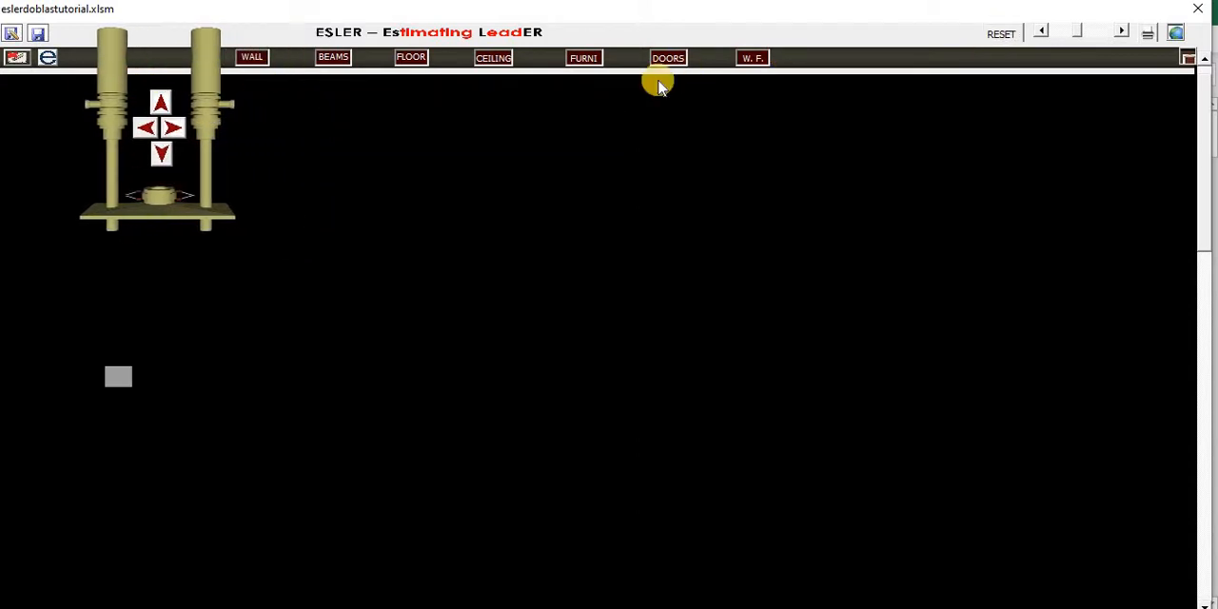
- Zoom out on the plan and try the print command
{"action": "left_click", "coordinate": [1044, 34]}
{"action": "left_click", "coordinate": [1044, 33]}
{"action": "left_click", "coordinate": [1044, 34]}
{"action": "left_click", "coordinate": [1045, 34]}
{"action": "left_click", "coordinate": [1044, 33]}
{"action": "left_click", "coordinate": [1045, 33]}
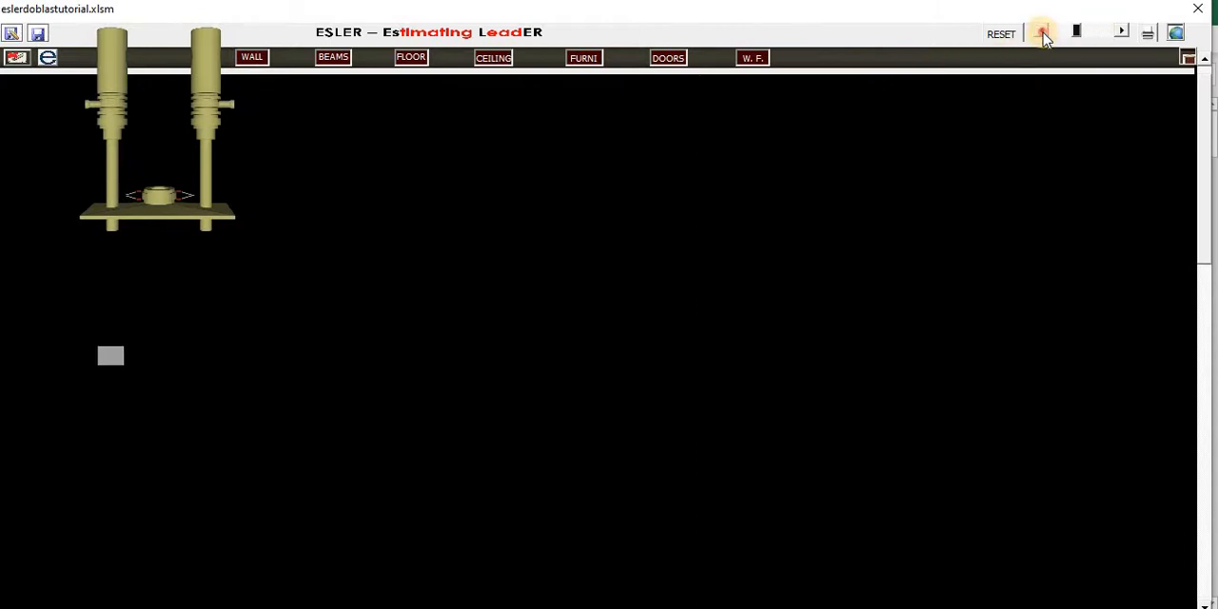
{"action": "left_click", "coordinate": [1045, 33]}
{"action": "left_click", "coordinate": [1044, 34]}
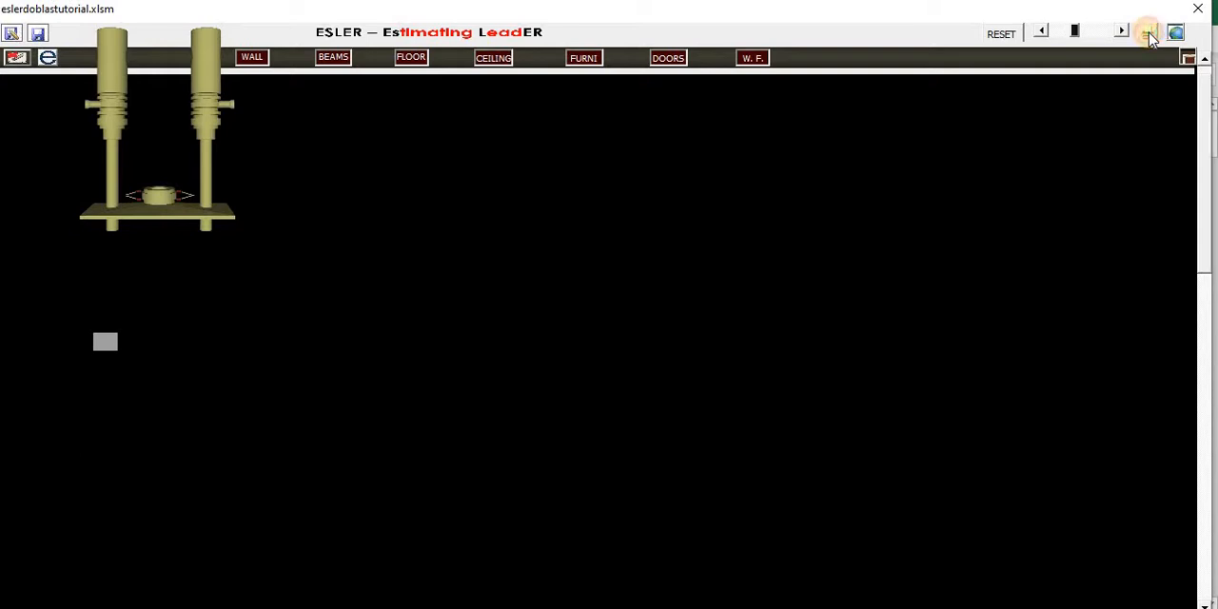
{"action": "left_click", "coordinate": [1146, 34]}
{"action": "left_click", "coordinate": [1001, 559]}
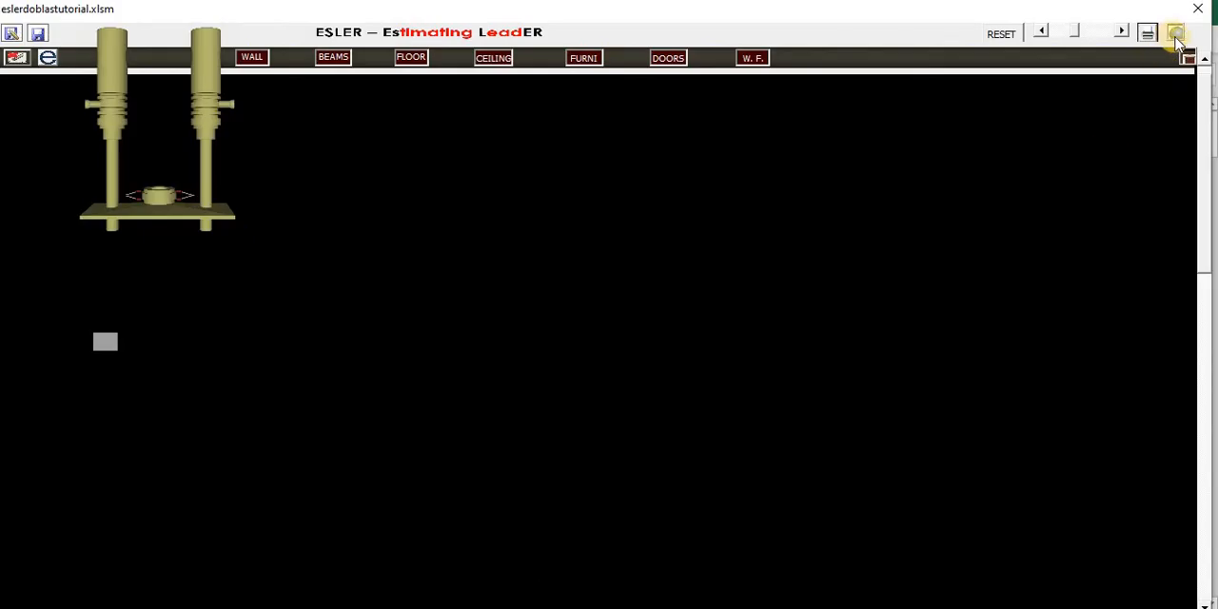
- Set the project's cost location in Luzon to REGION I (ILOCOS REGION), TAYUG
{"action": "left_click", "coordinate": [1176, 36]}
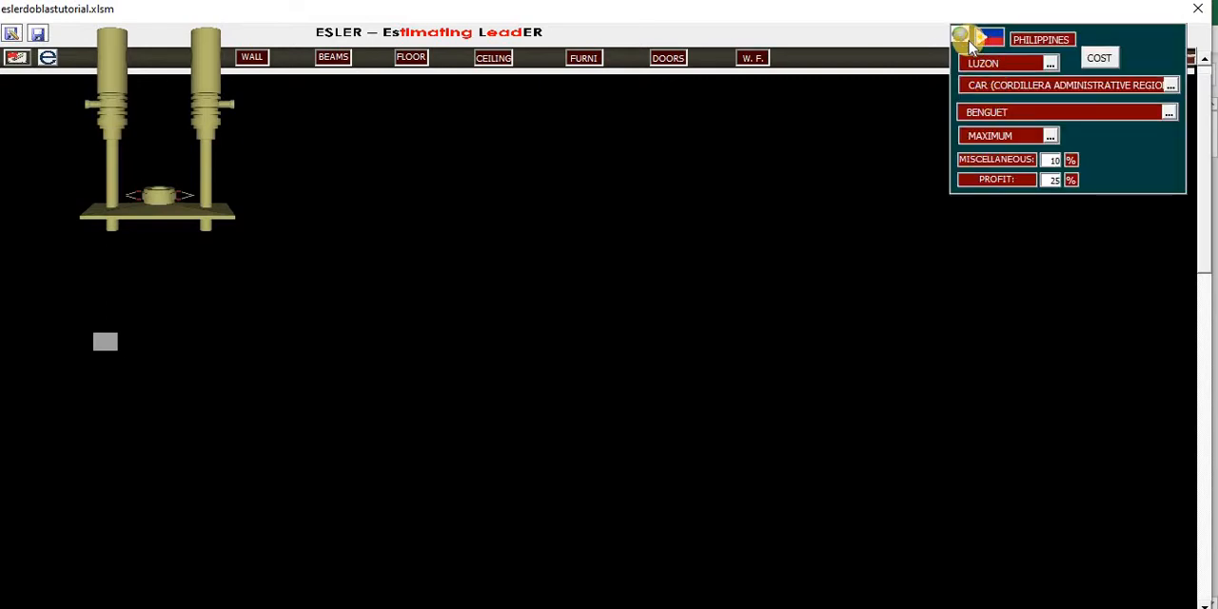
{"action": "left_click", "coordinate": [1051, 64]}
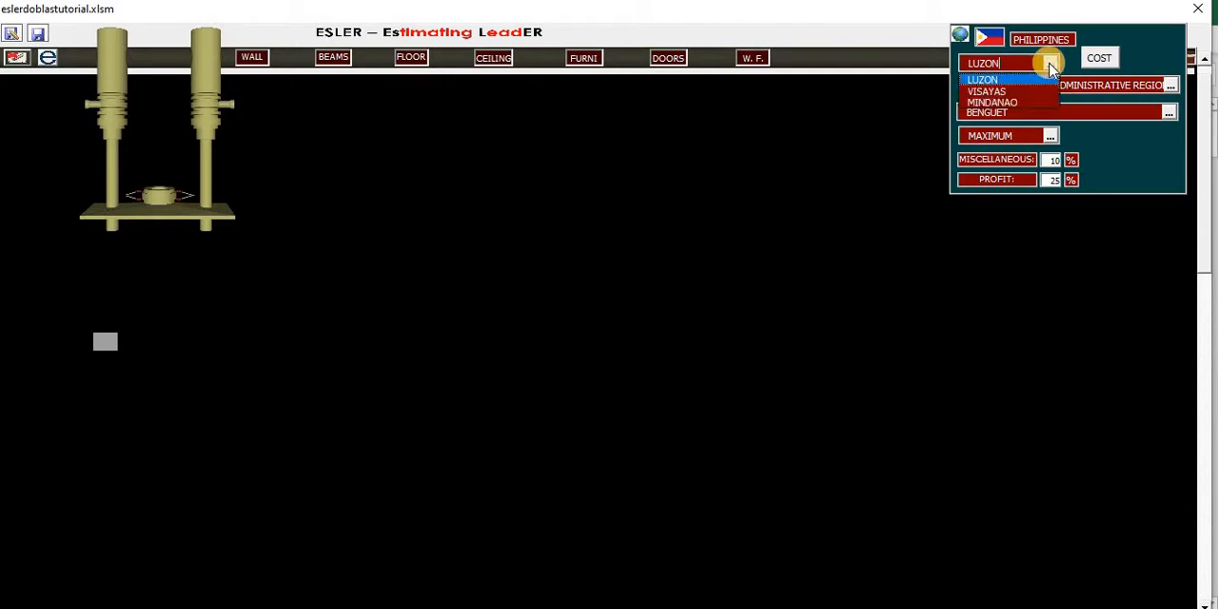
{"action": "left_click", "coordinate": [1050, 64]}
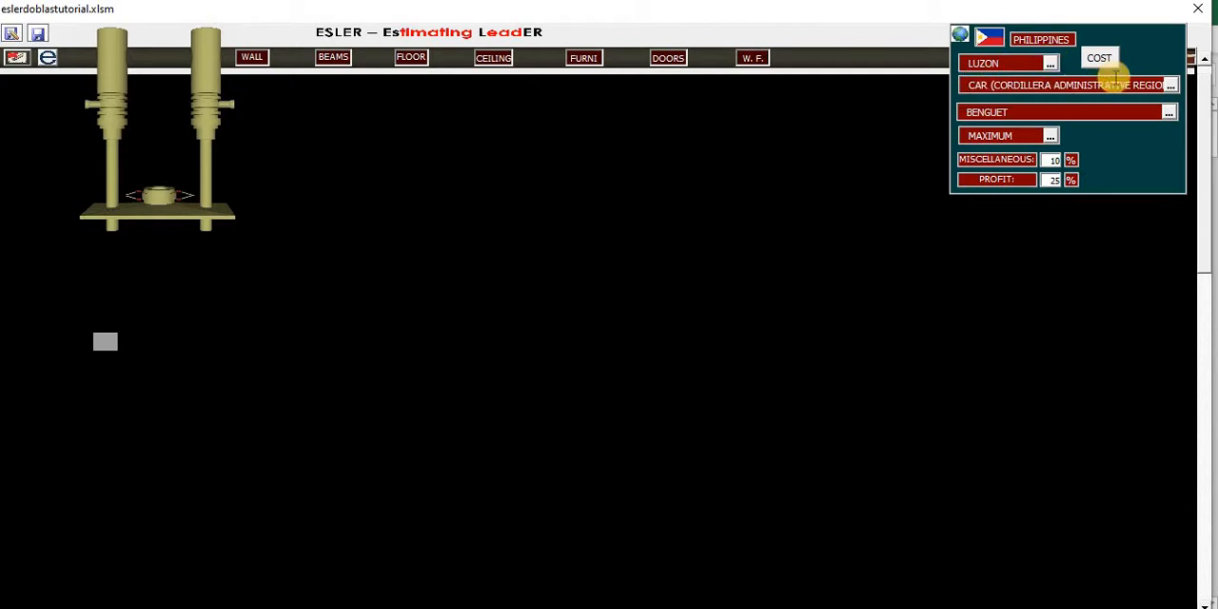
{"action": "left_click", "coordinate": [1171, 113]}
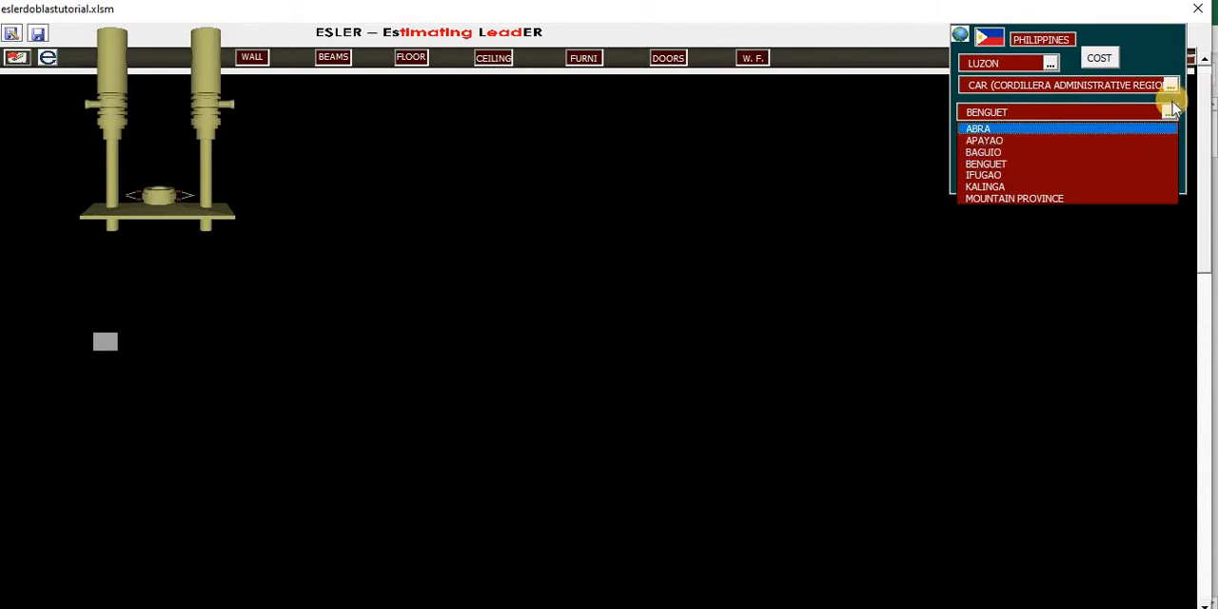
{"action": "left_click", "coordinate": [1171, 109]}
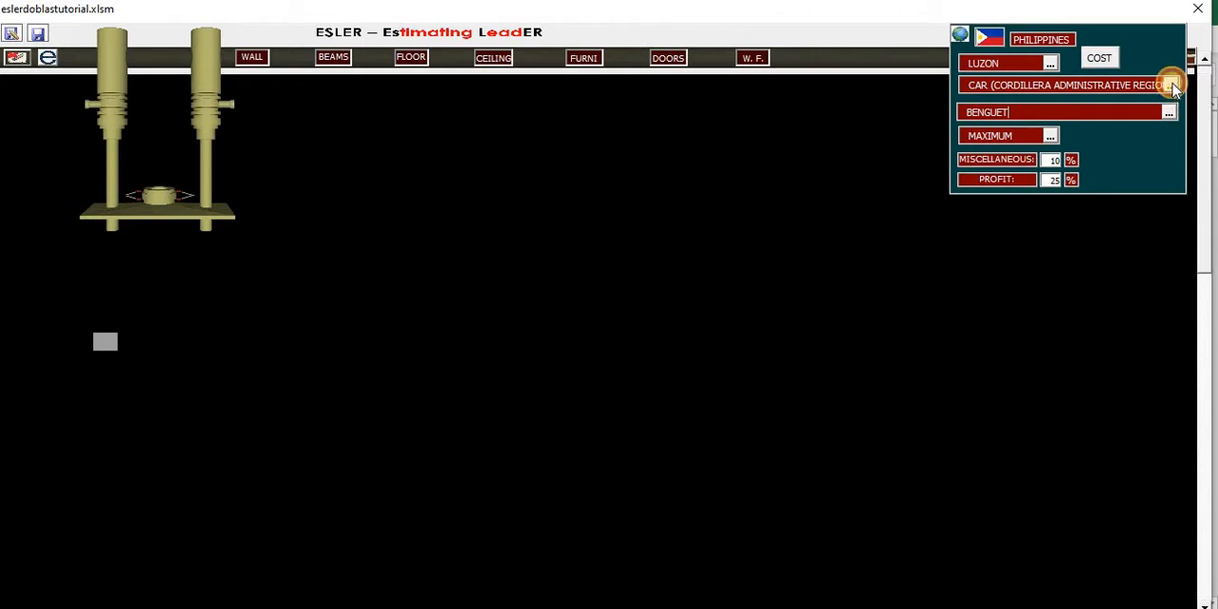
{"action": "left_click", "coordinate": [1172, 87]}
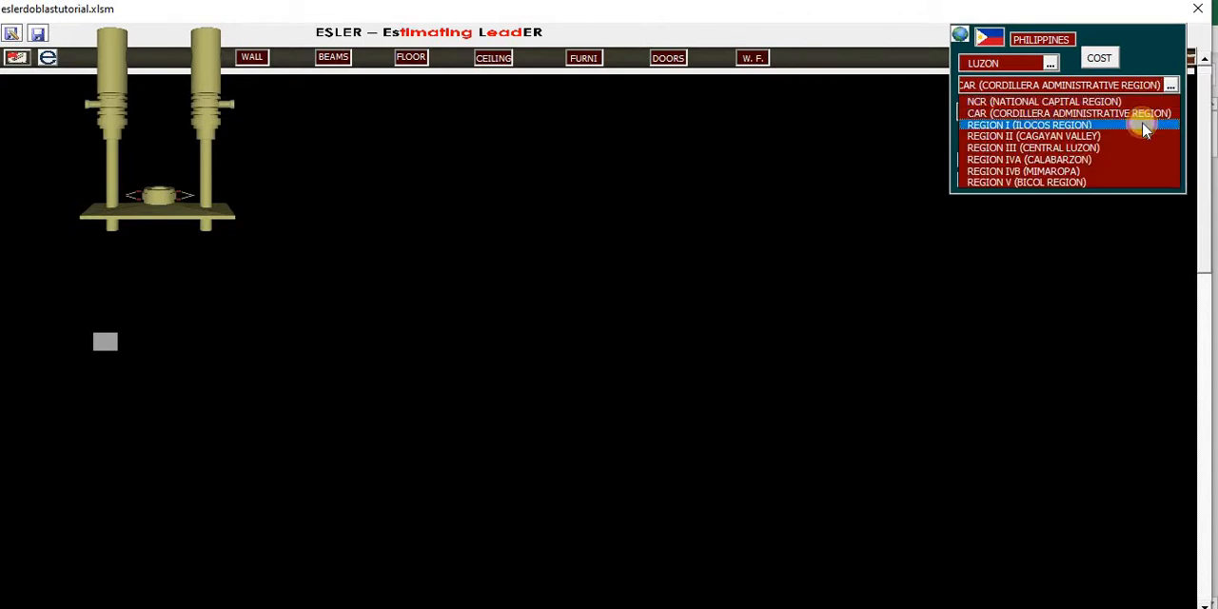
{"action": "left_click", "coordinate": [1144, 125]}
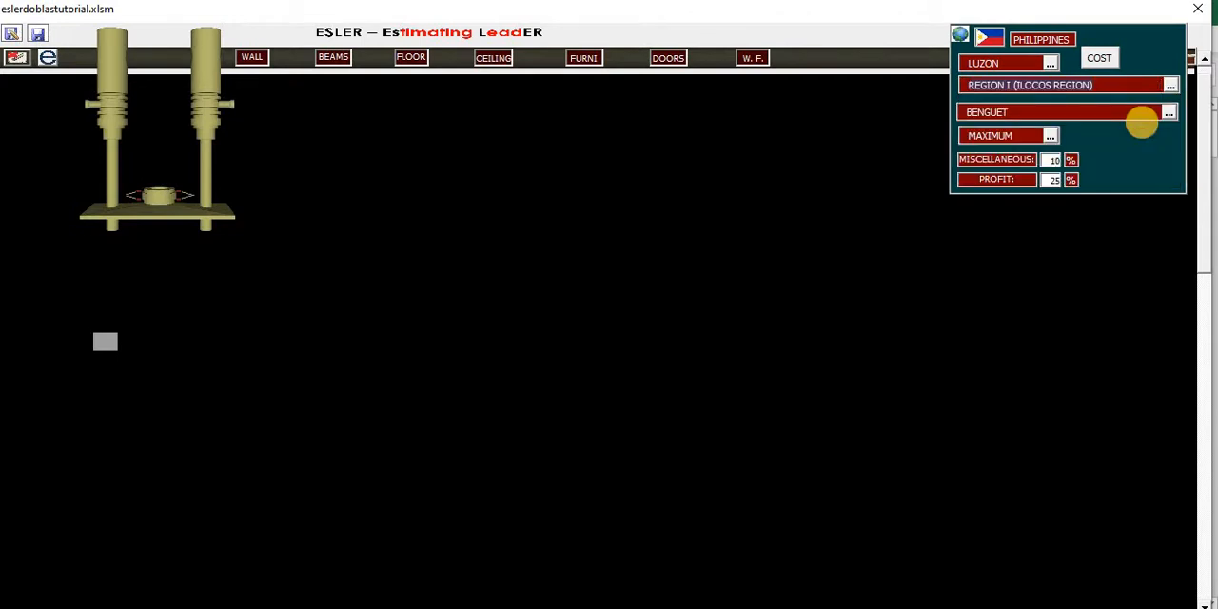
{"action": "left_click", "coordinate": [1169, 114]}
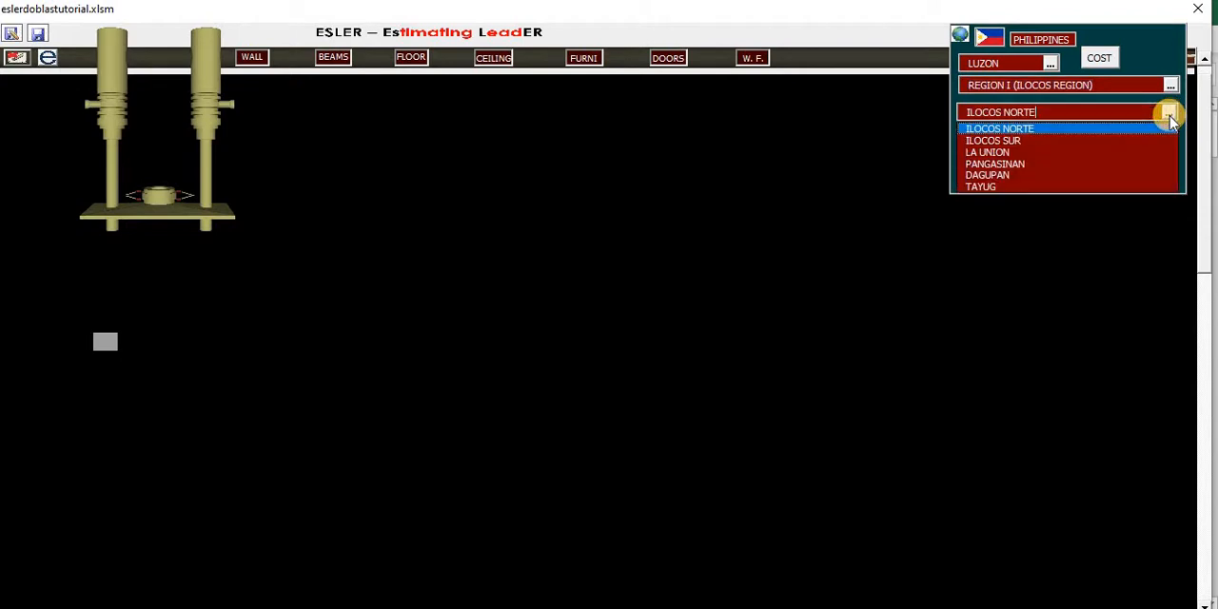
{"action": "left_click", "coordinate": [1116, 188]}
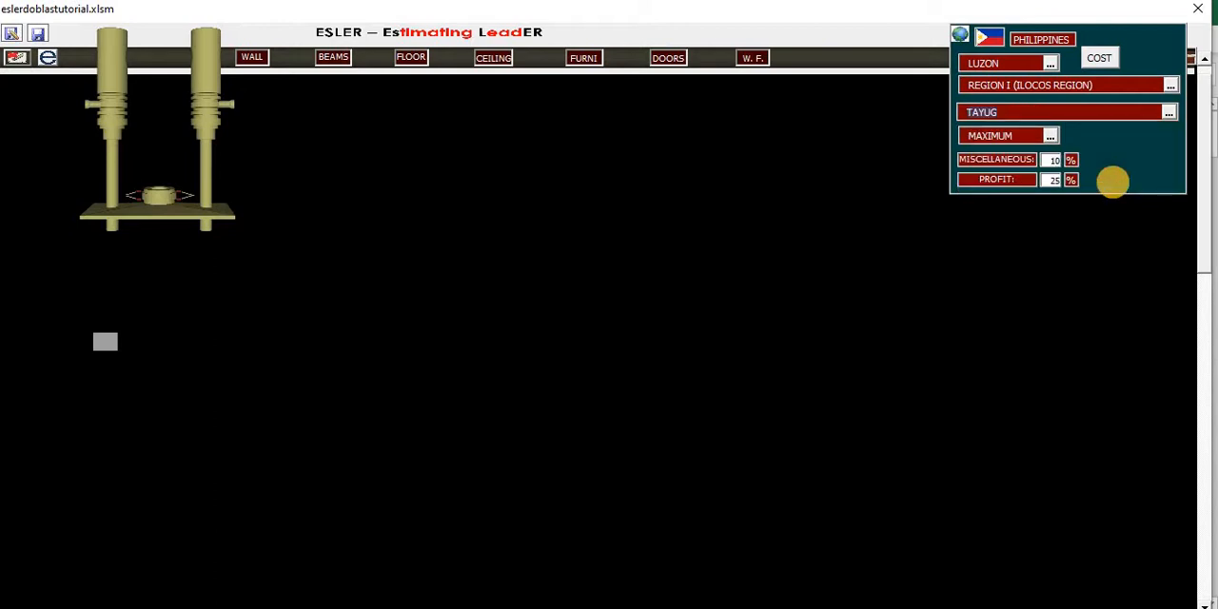
- Set the cost level for the chosen location to MINIMUM
{"action": "left_click", "coordinate": [1051, 138]}
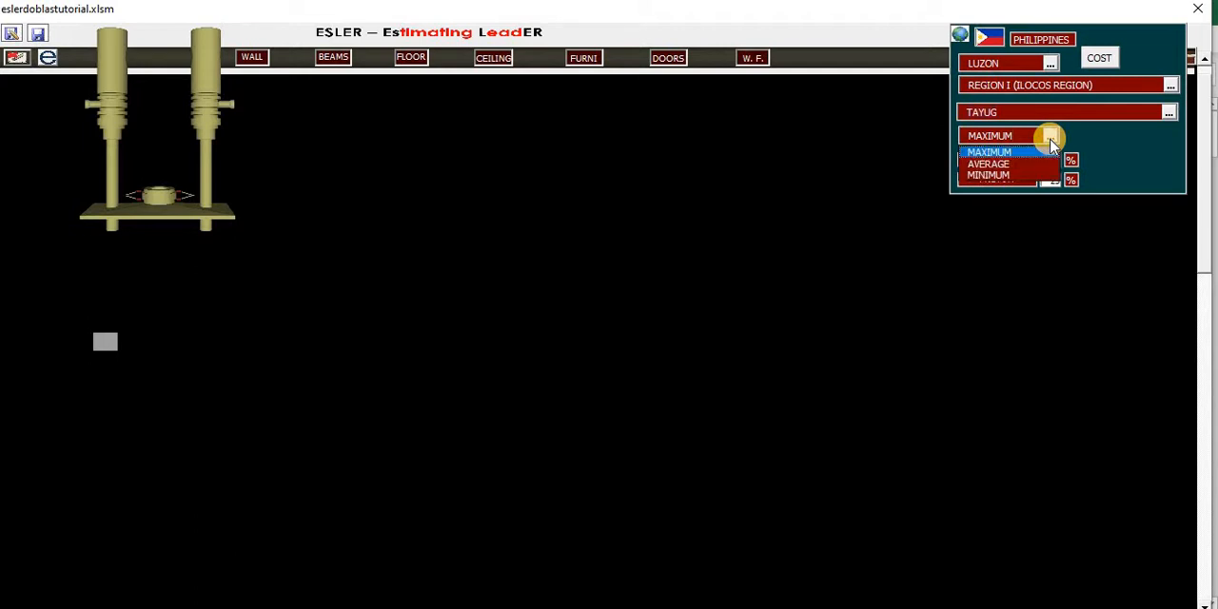
{"action": "left_click", "coordinate": [1051, 138]}
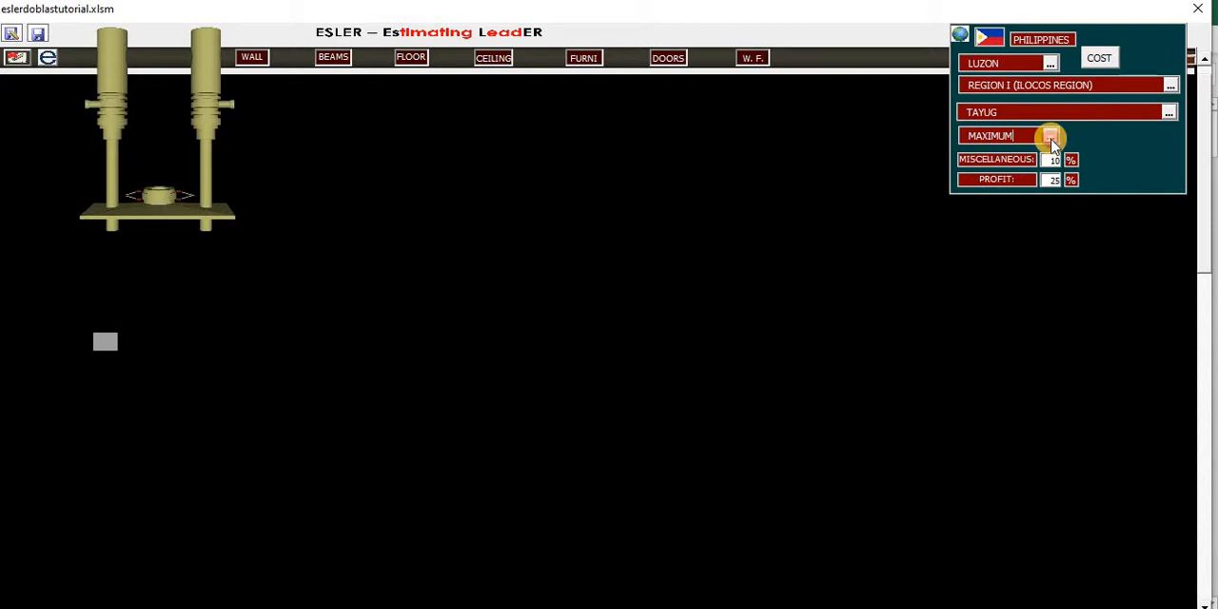
{"action": "left_click", "coordinate": [1051, 139]}
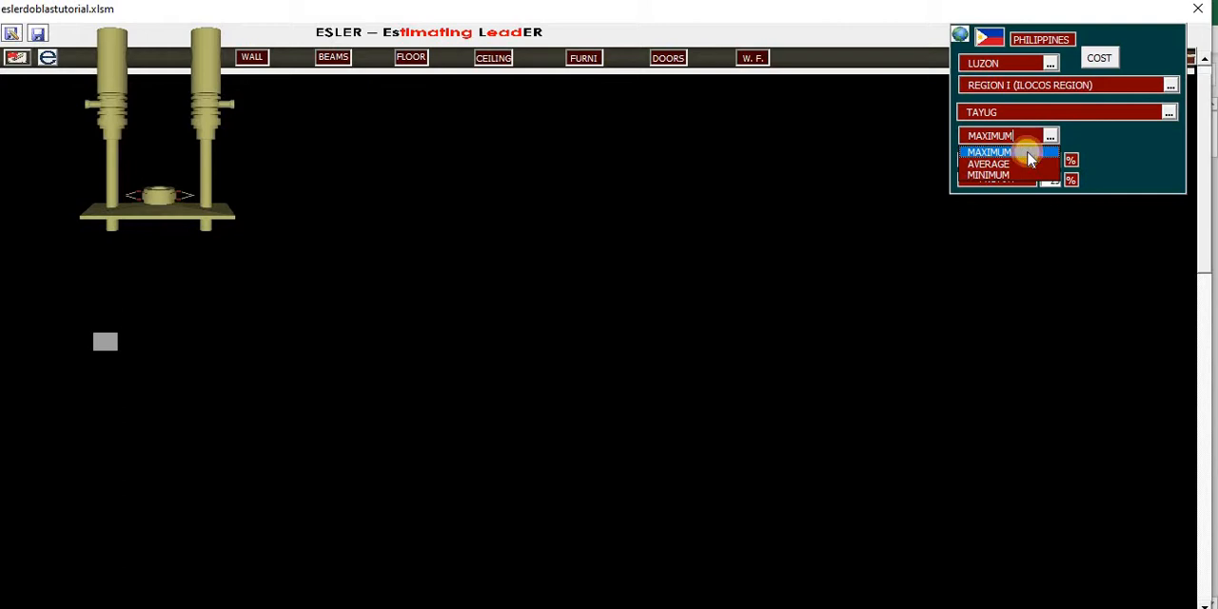
{"action": "left_click", "coordinate": [1030, 160]}
{"action": "left_click", "coordinate": [1051, 140]}
{"action": "left_click", "coordinate": [1052, 139]}
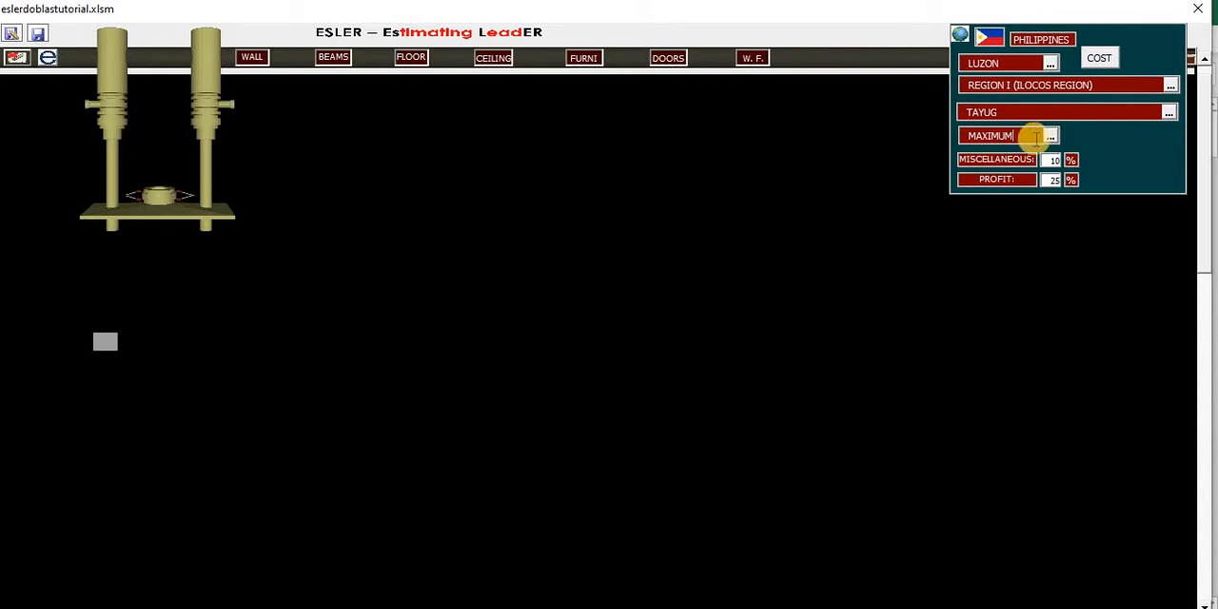
{"action": "left_click", "coordinate": [1050, 139]}
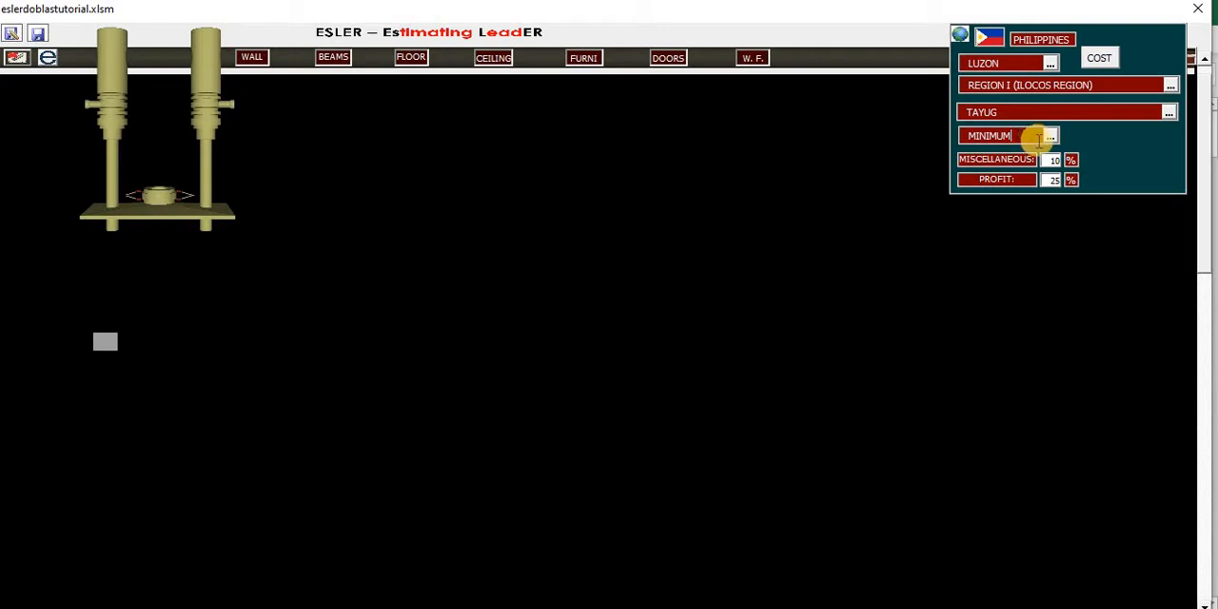
{"action": "left_click", "coordinate": [1053, 160]}
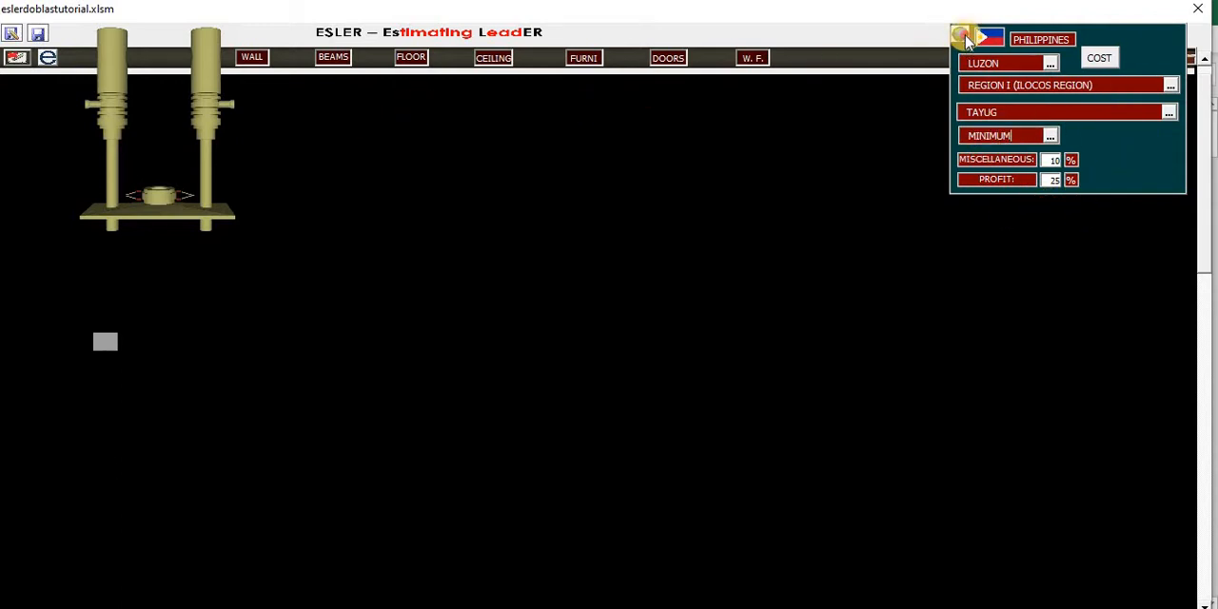
- Try opening ESLER's depot, and switch the drawing machine to the FLOOR department with TILES selected
{"action": "left_click", "coordinate": [1190, 68]}
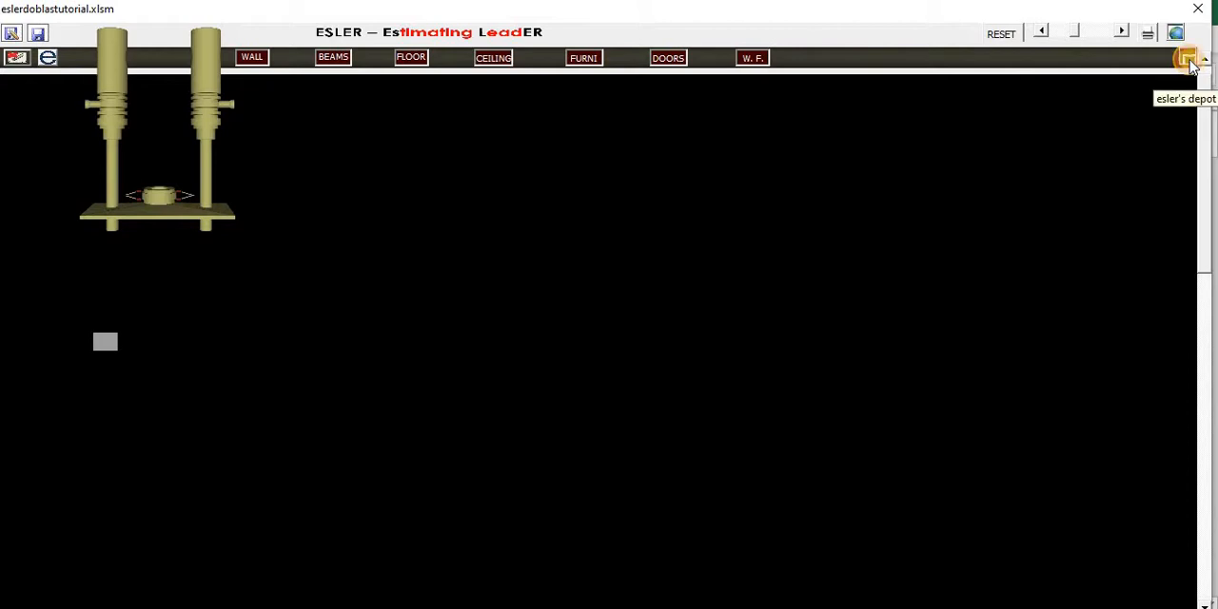
{"action": "left_click", "coordinate": [1190, 63]}
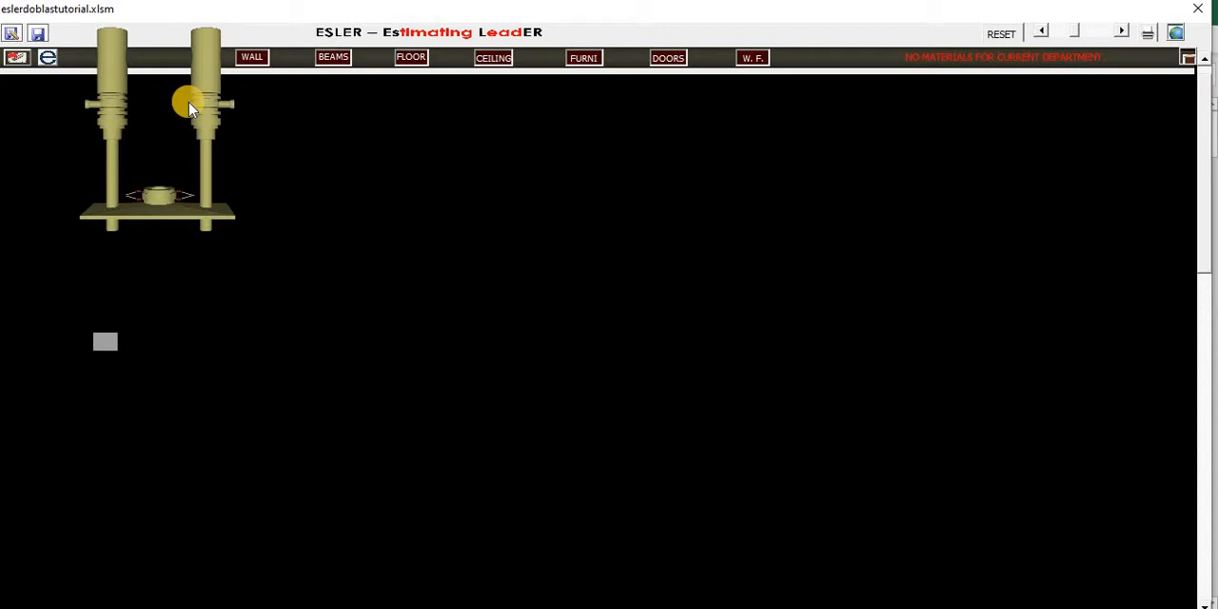
{"action": "left_click_drag", "start_coordinate": [162, 99], "coordinate": [416, 96]}
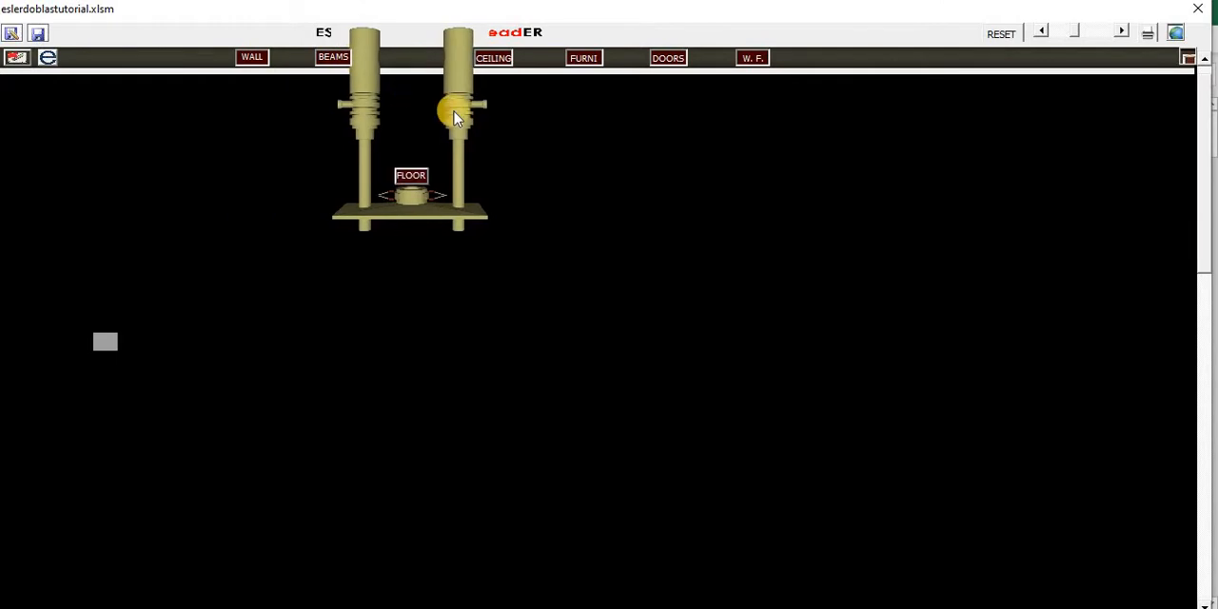
{"action": "left_click", "coordinate": [534, 138]}
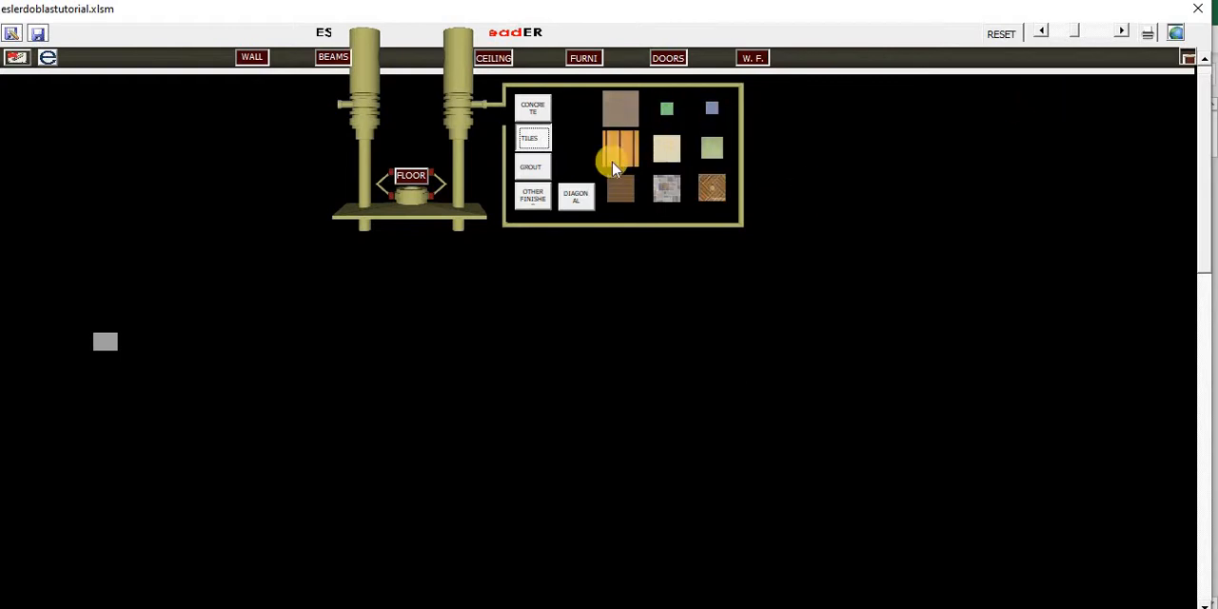
- Open ESLER's depot for the floor department, examine the material categories behind its doors, and close it
{"action": "left_click", "coordinate": [1187, 60]}
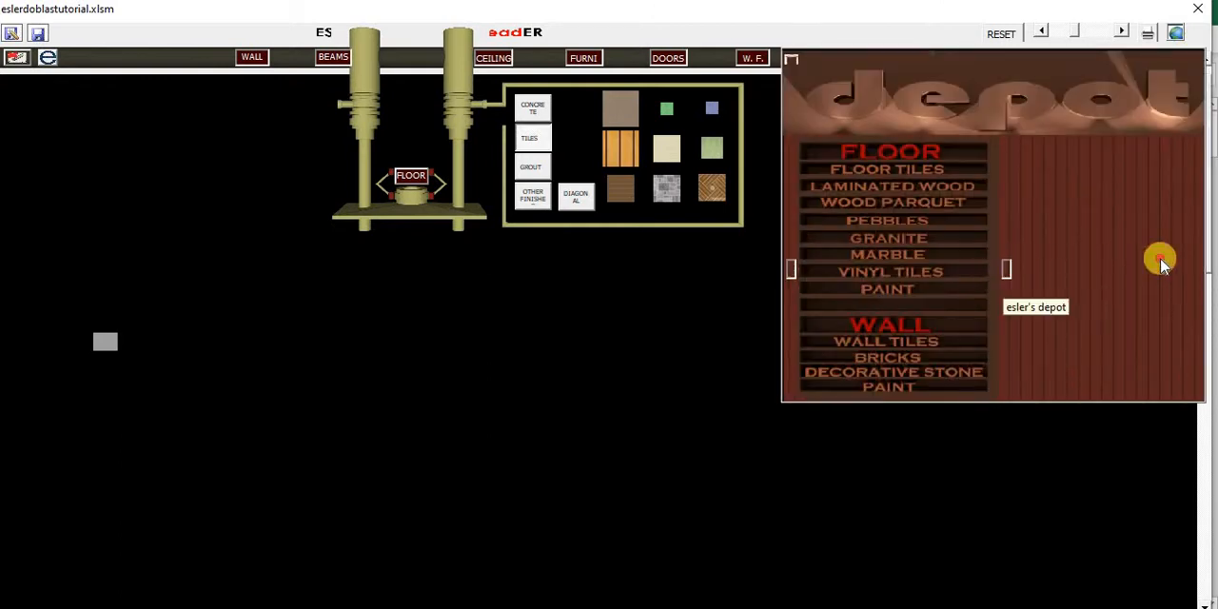
{"action": "left_click_drag", "start_coordinate": [1159, 264], "coordinate": [982, 280]}
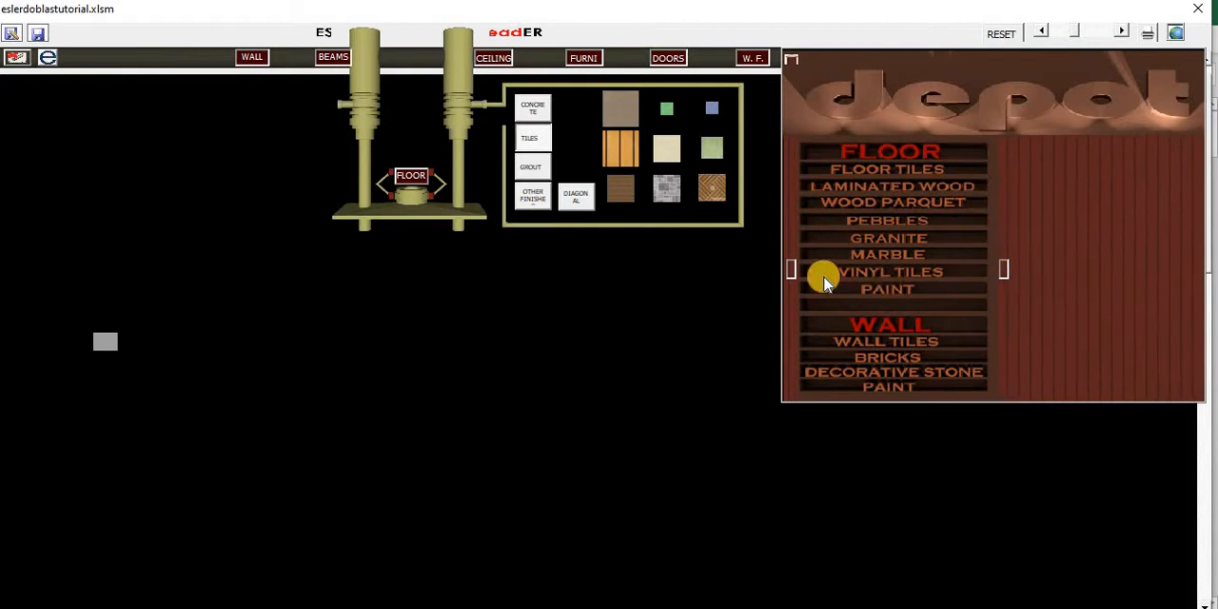
{"action": "left_click_drag", "start_coordinate": [792, 275], "coordinate": [1207, 247]}
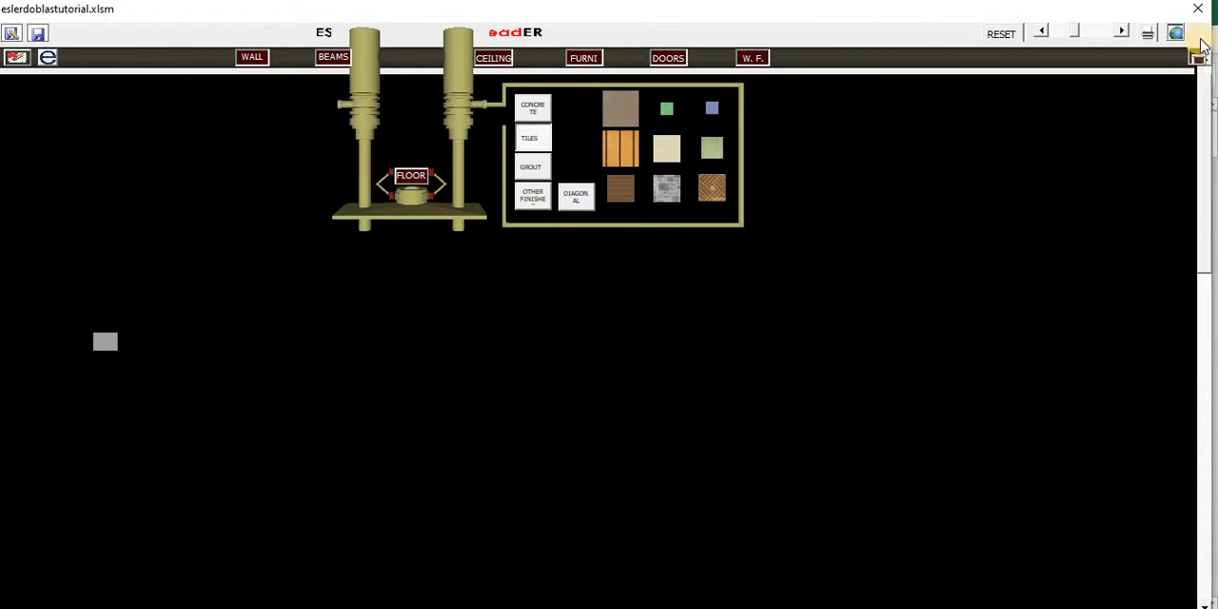
{"action": "left_click", "coordinate": [1200, 60]}
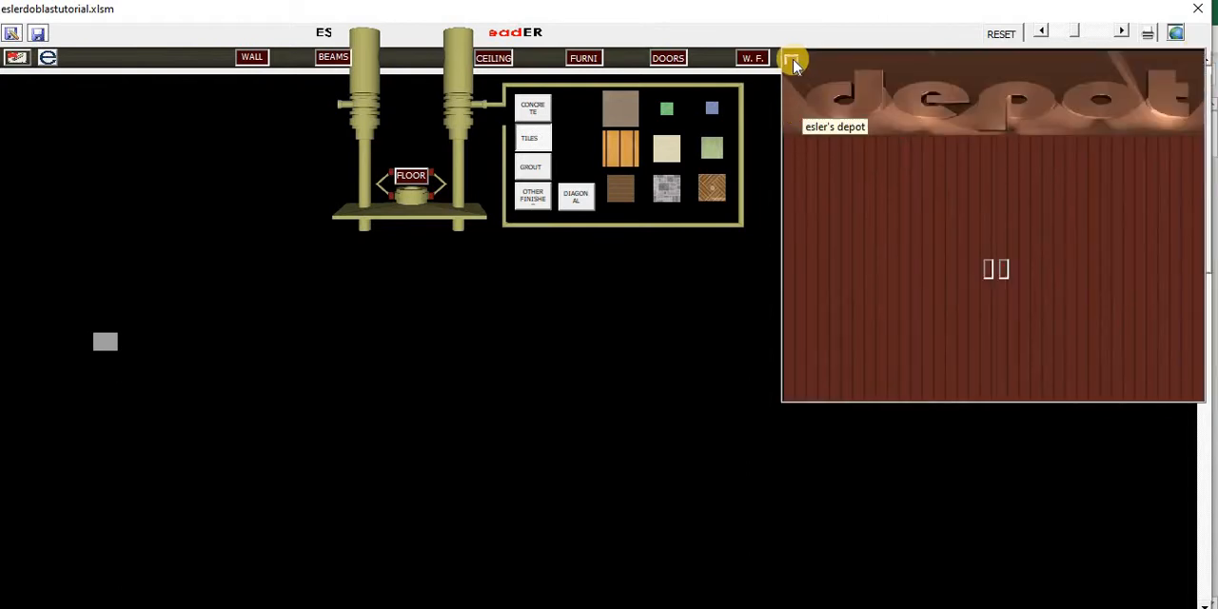
{"action": "left_click", "coordinate": [791, 60]}
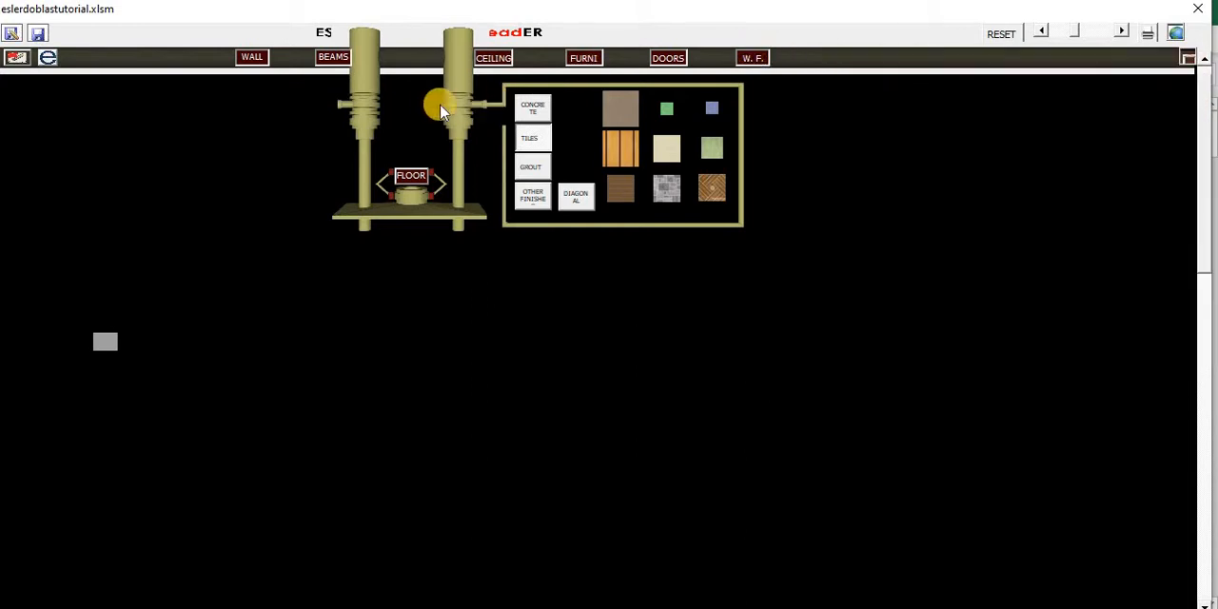
- Switch the drawing machine to WALL and draw a 3.65 m, center-aligned 4 CHB wall rightward from the starting column
{"action": "left_click", "coordinate": [378, 112]}
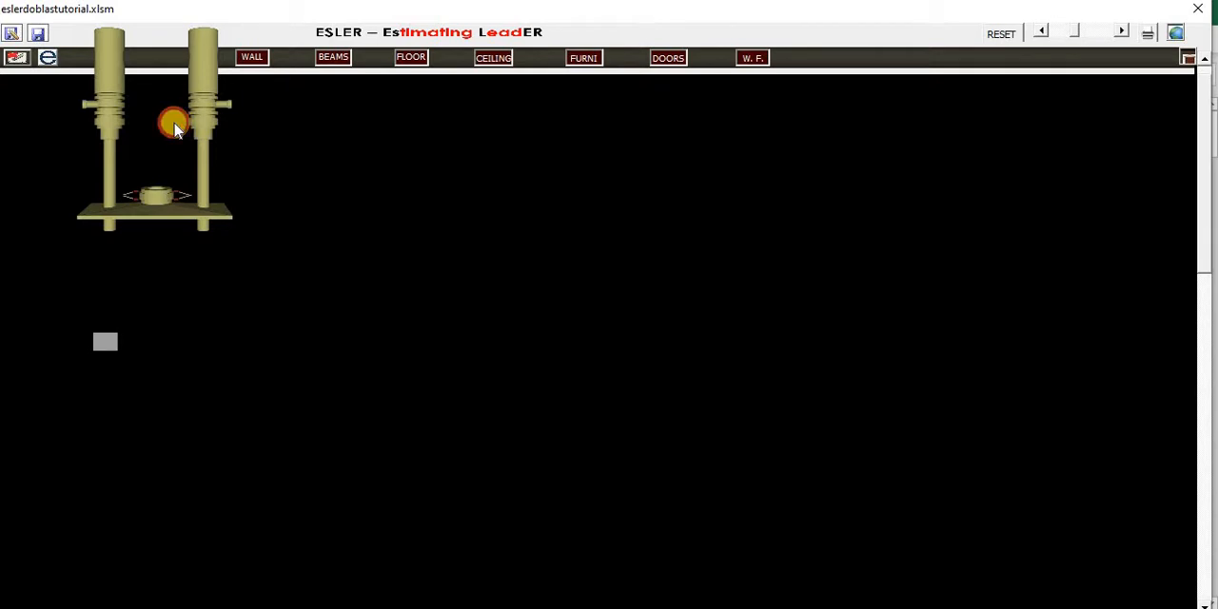
{"action": "left_click", "coordinate": [177, 130]}
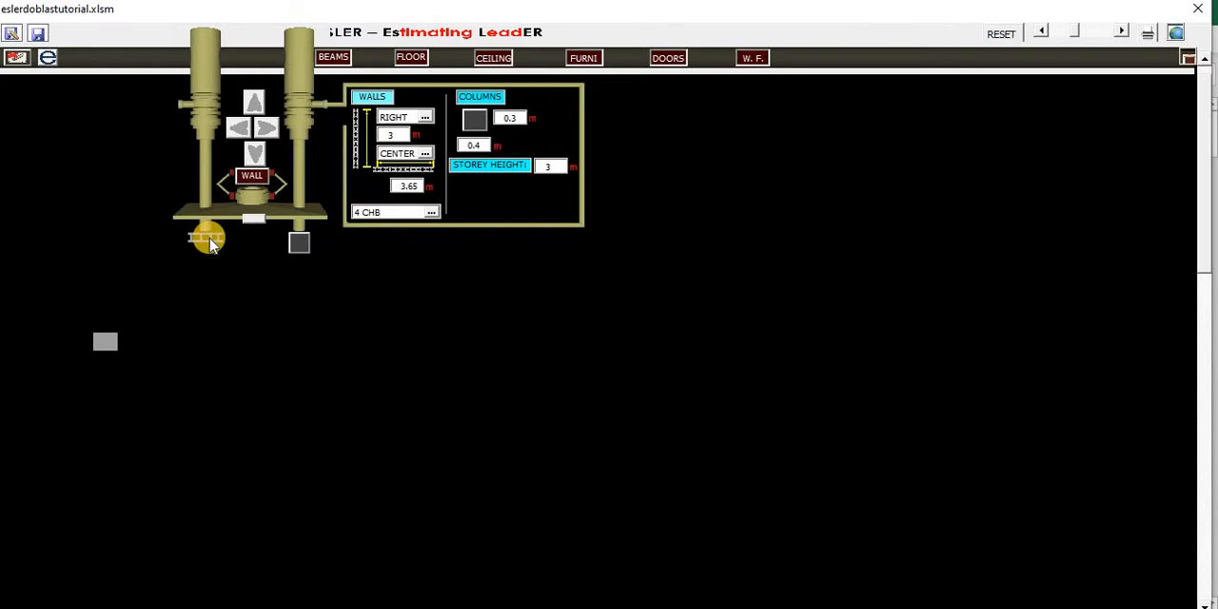
{"action": "left_click", "coordinate": [107, 343]}
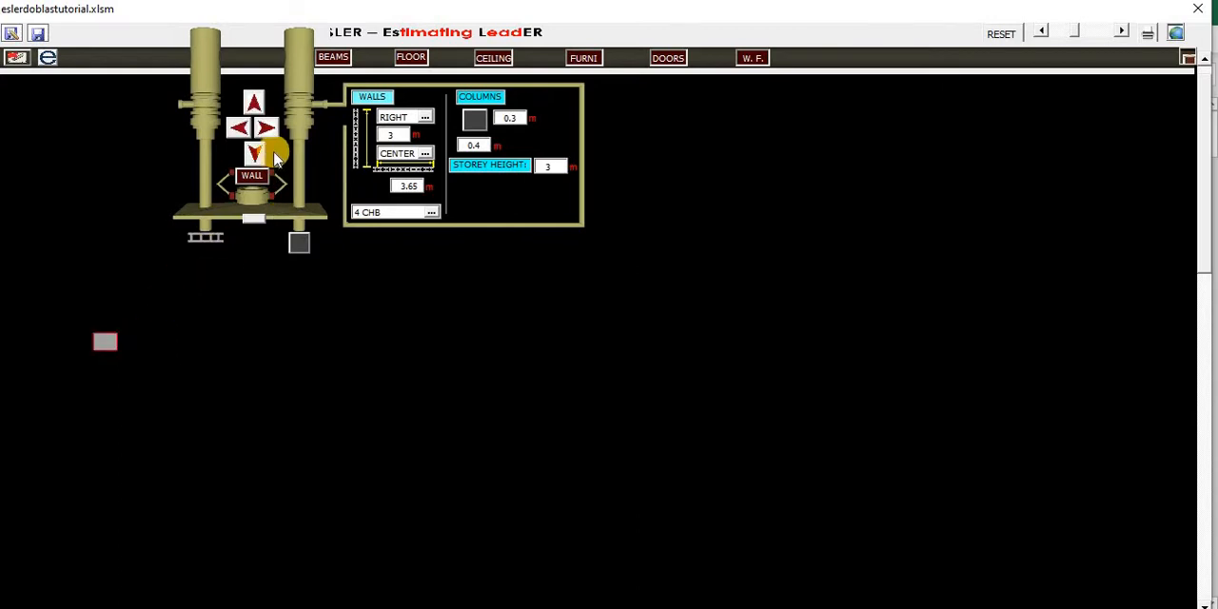
{"action": "left_click", "coordinate": [270, 134]}
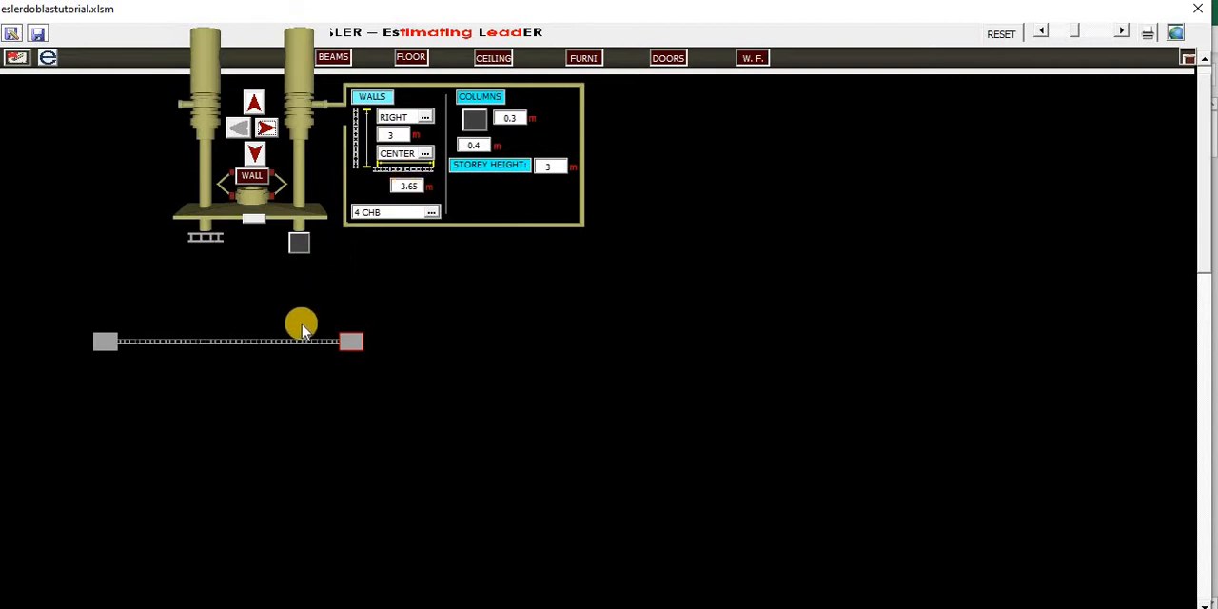
- Set the horizontal wall alignment to TOP and add another 3.65 m wall and column to the right
{"action": "mouse_move", "coordinate": [303, 348]}
{"action": "left_click", "coordinate": [429, 158]}
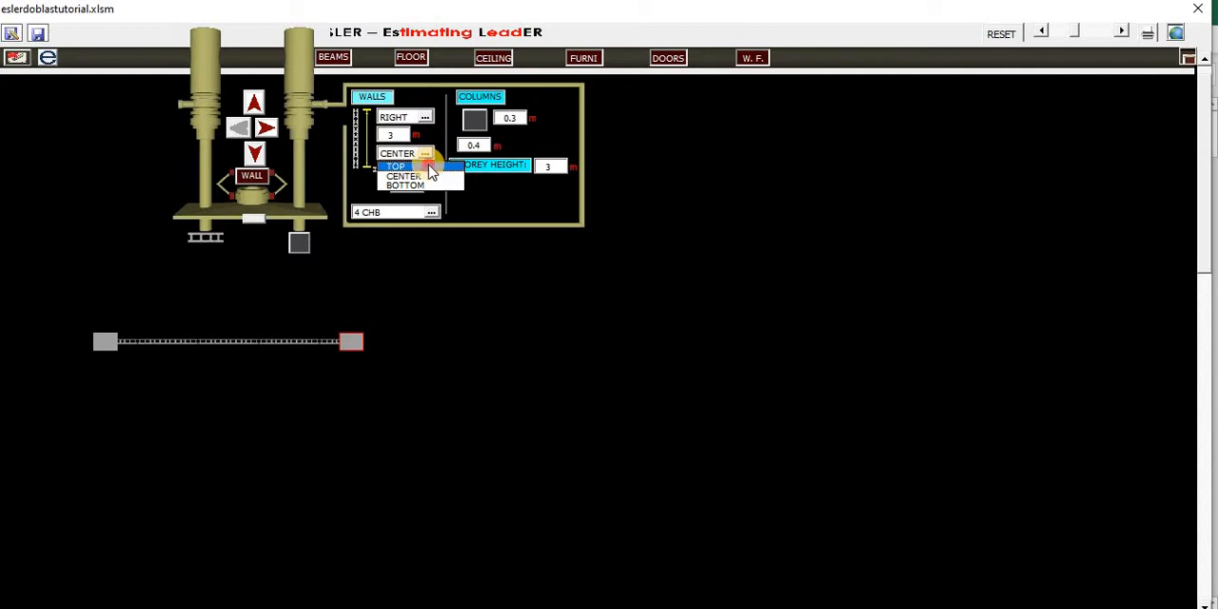
{"action": "left_click", "coordinate": [426, 168]}
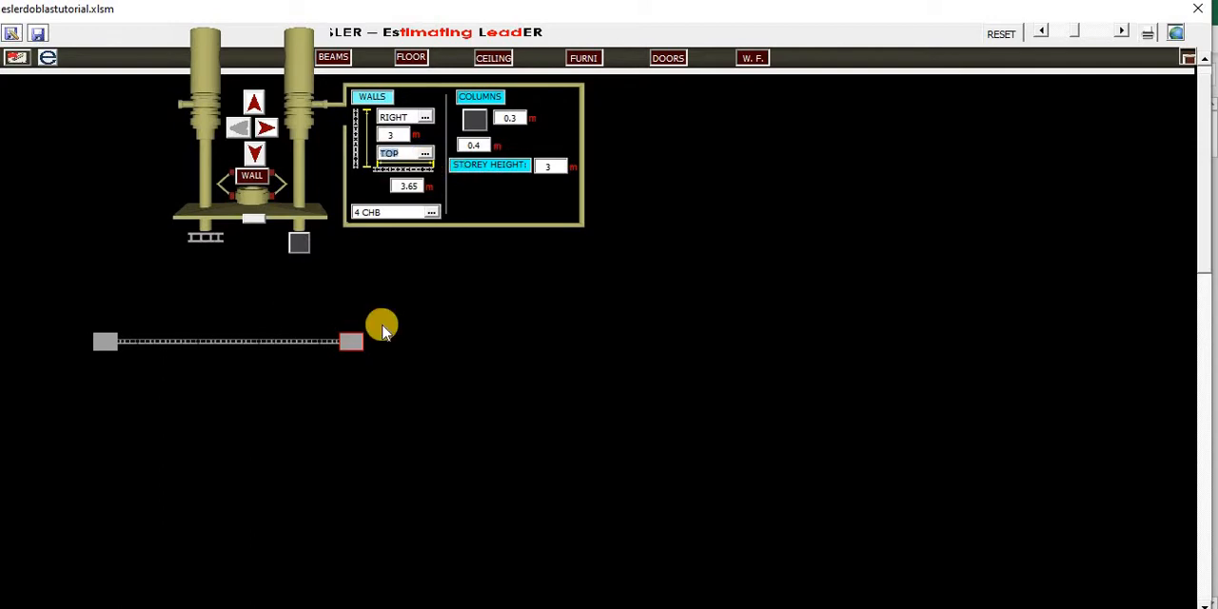
{"action": "left_click", "coordinate": [267, 130]}
- Set the horizontal wall alignment to BOTTOM and extend the row rightward with a third 3.65 m wall and column
{"action": "left_click", "coordinate": [426, 162]}
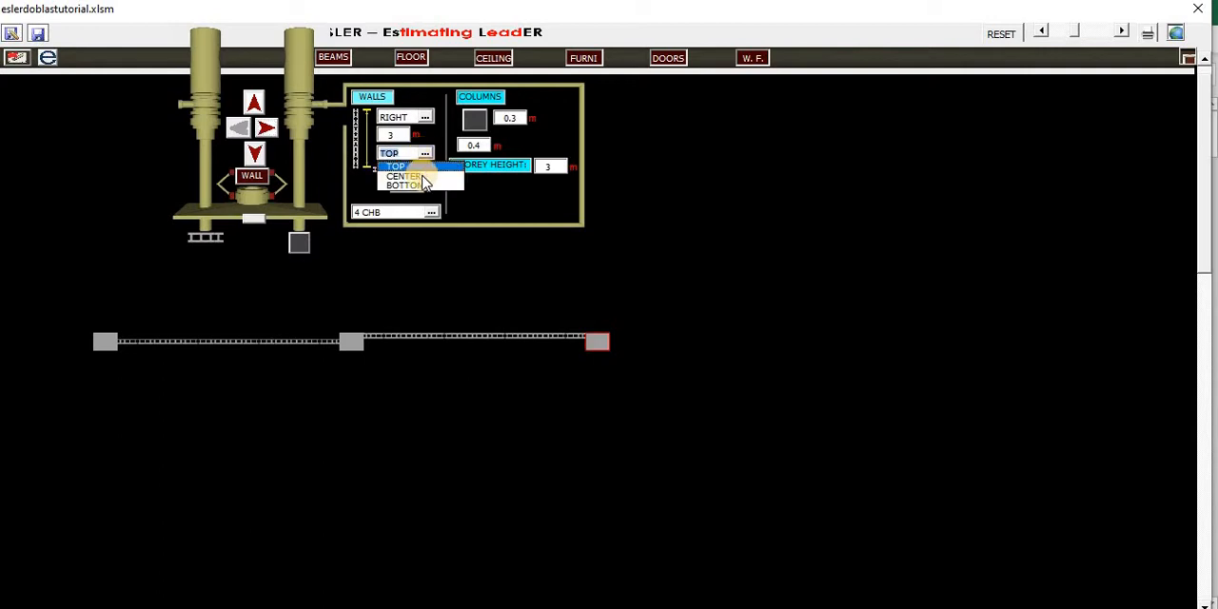
{"action": "left_click", "coordinate": [413, 183]}
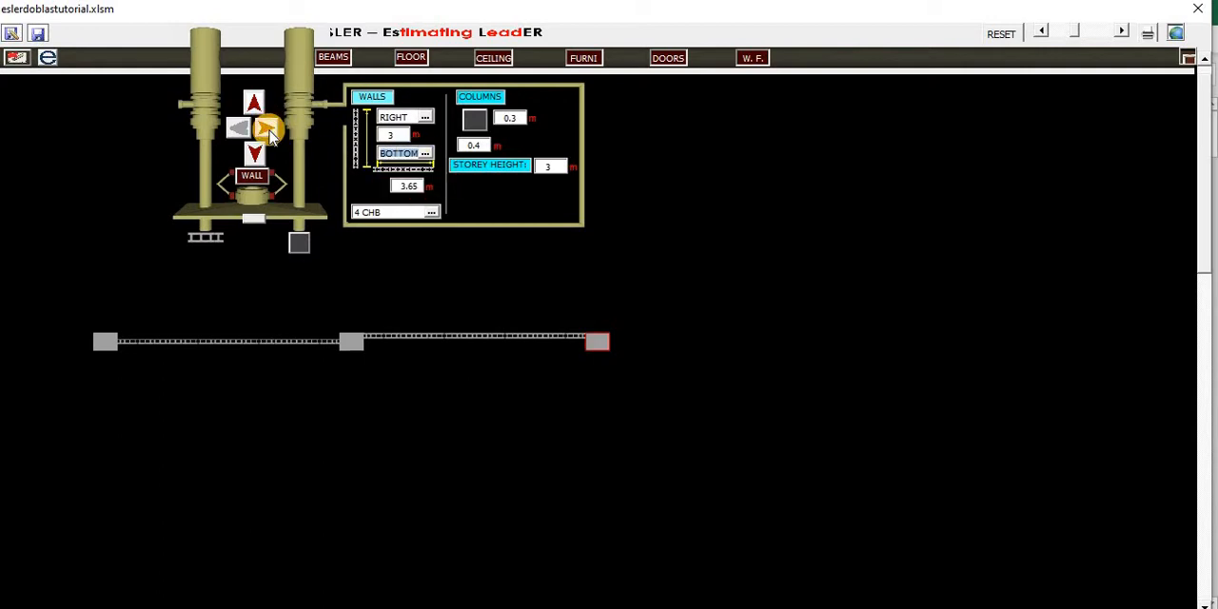
{"action": "left_click", "coordinate": [267, 131]}
- Keep the vertical wall alignment at RIGHT and draw a 3 m wall with a column downward from the starting column
{"action": "left_click", "coordinate": [426, 118]}
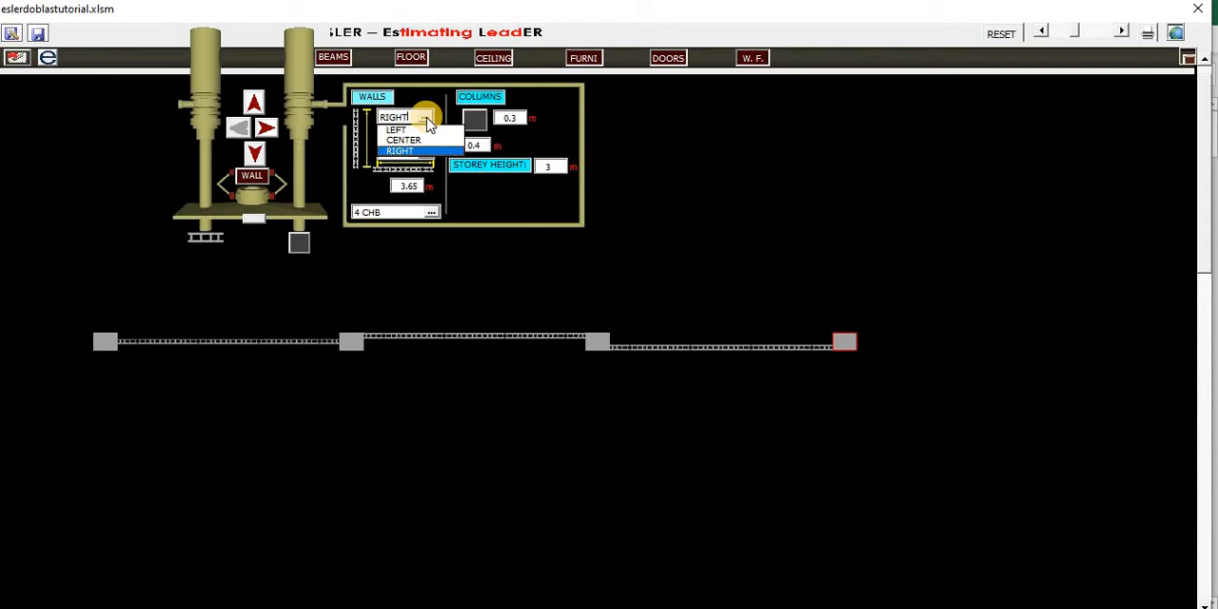
{"action": "left_click", "coordinate": [427, 118]}
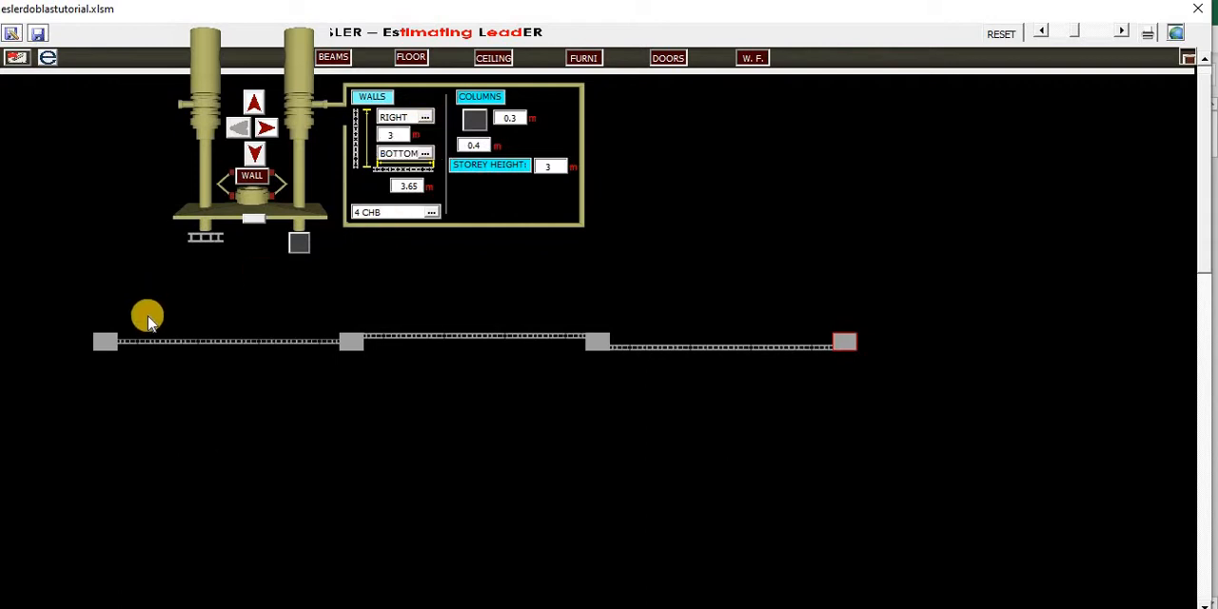
{"action": "left_click", "coordinate": [104, 340]}
{"action": "left_click", "coordinate": [255, 156]}
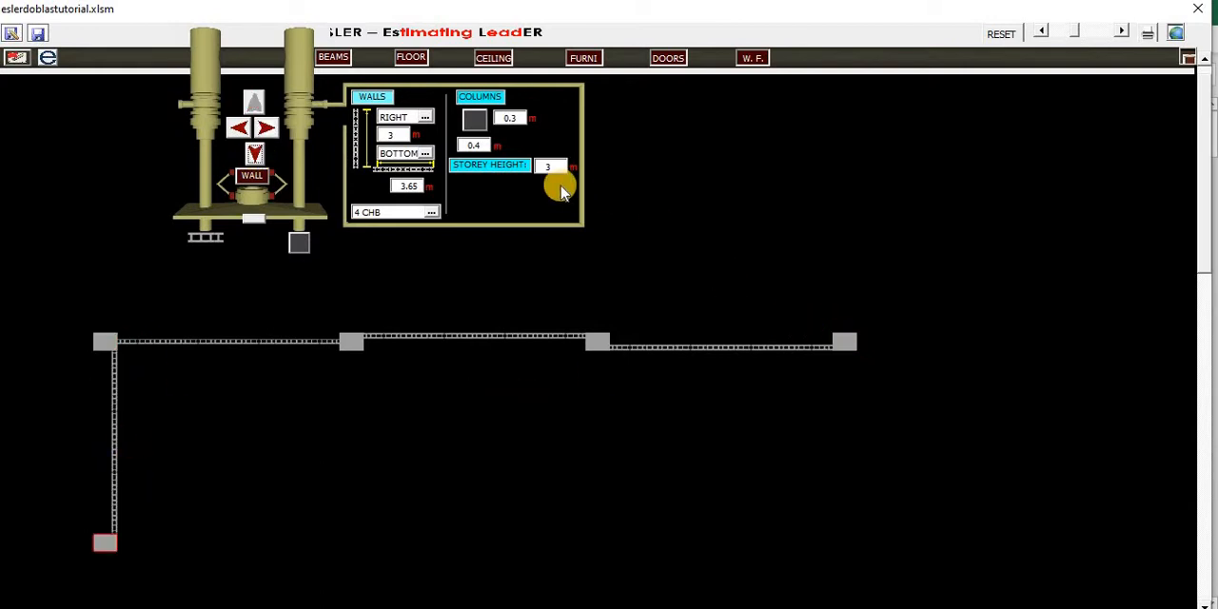
- Set the column size to 0.25 m by 0.5 m and draw a 3 m wall downward from the row's rightmost column
{"action": "left_click_drag", "start_coordinate": [485, 145], "coordinate": [452, 152]}
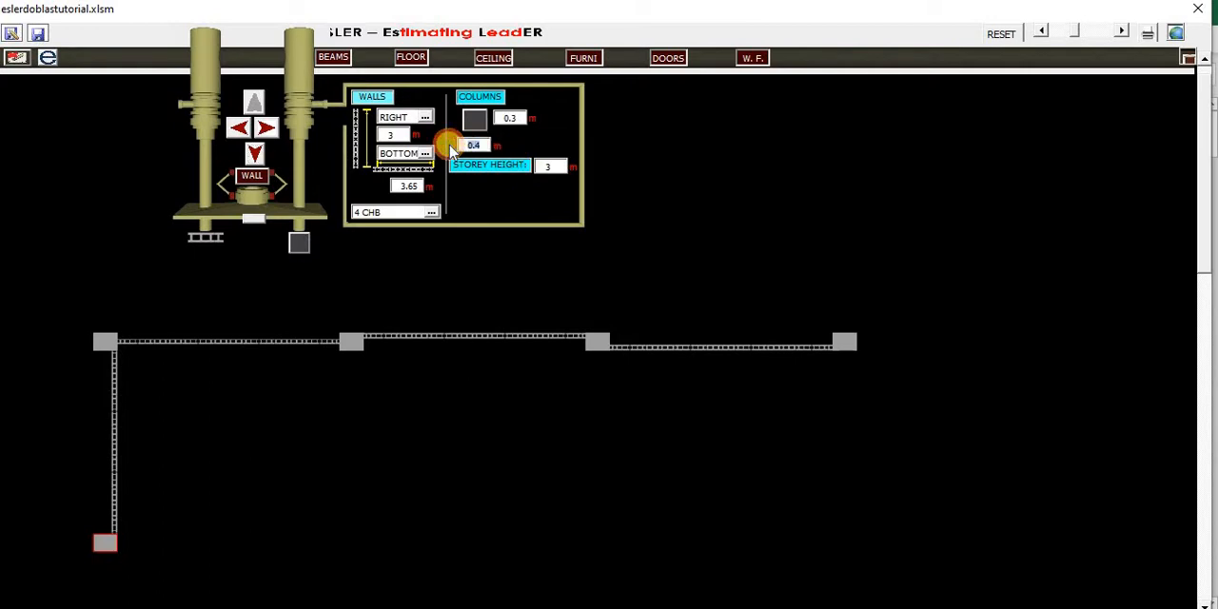
{"action": "type", "text": ".25"}
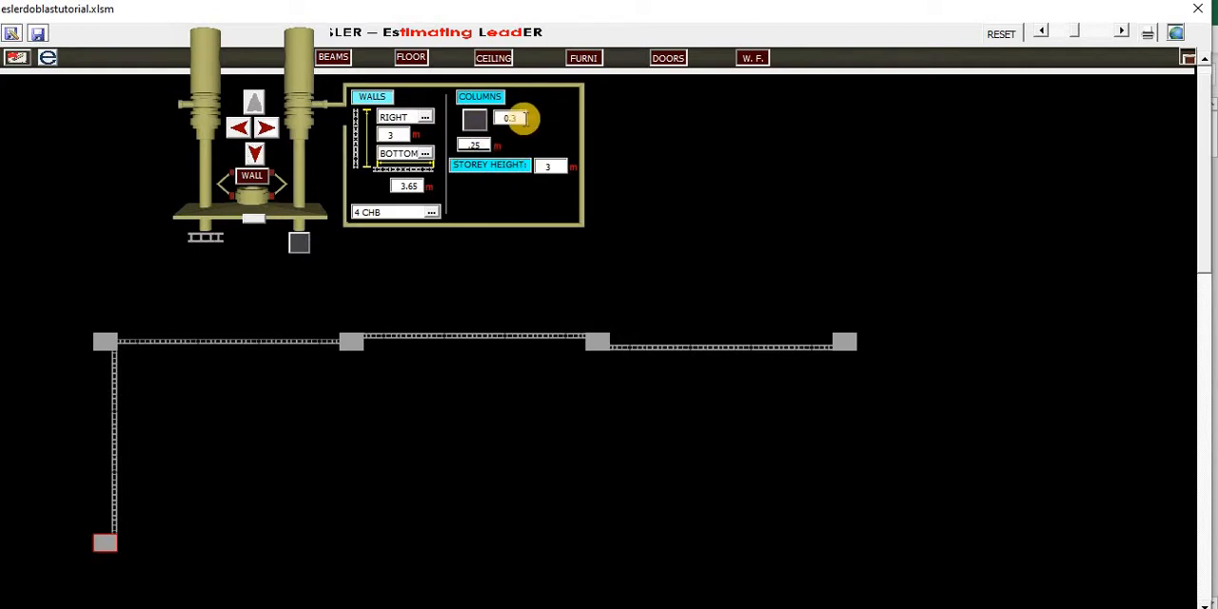
{"action": "left_click_drag", "start_coordinate": [523, 118], "coordinate": [466, 112]}
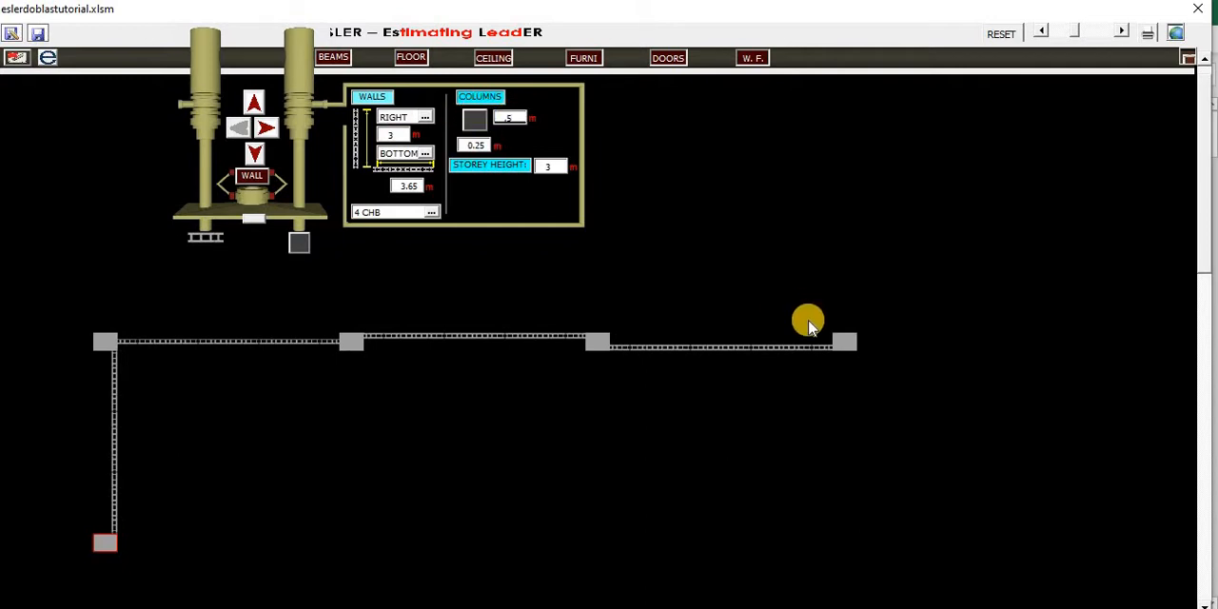
{"action": "left_click", "coordinate": [841, 340]}
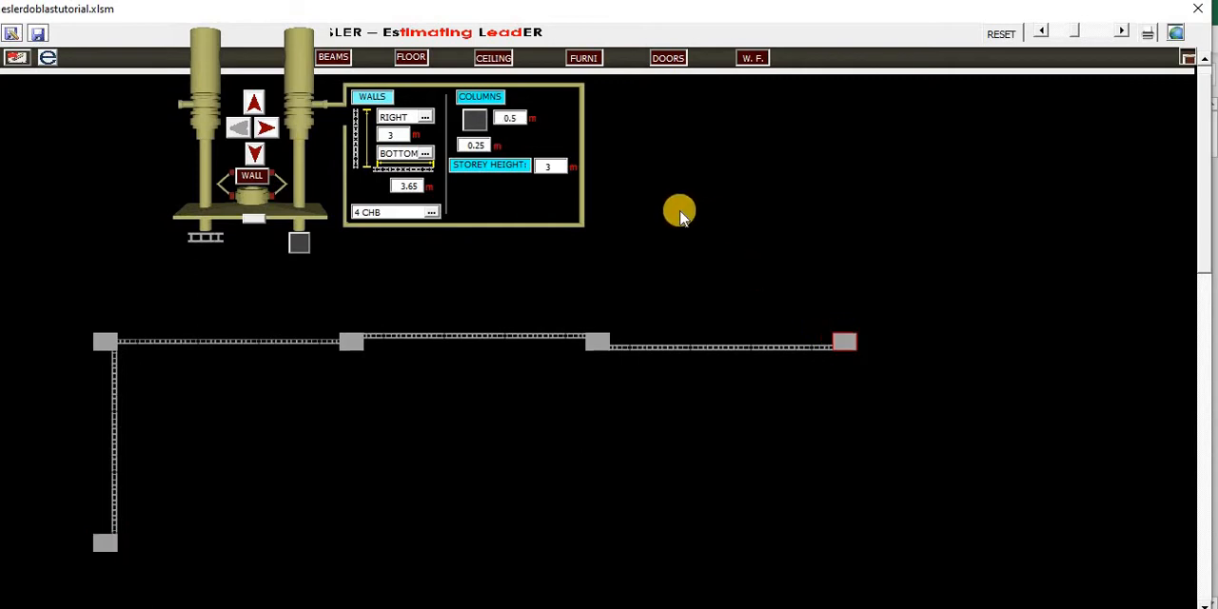
{"action": "left_click", "coordinate": [259, 159]}
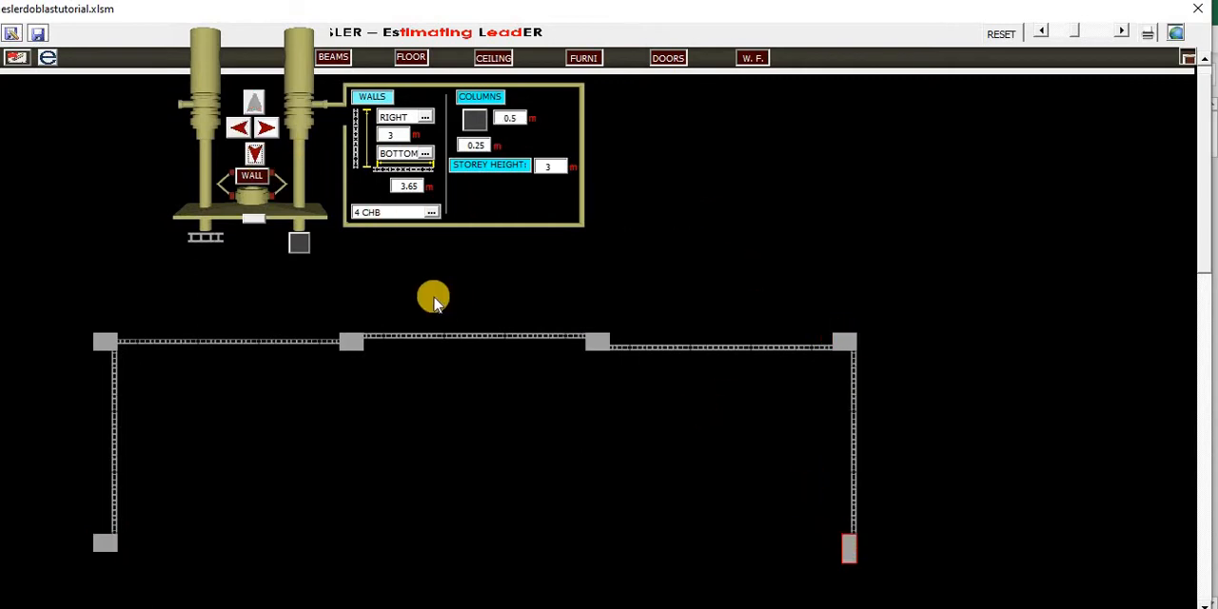
- Change the wall type to METAL FRAME and bring up its settings
{"action": "left_click", "coordinate": [431, 211]}
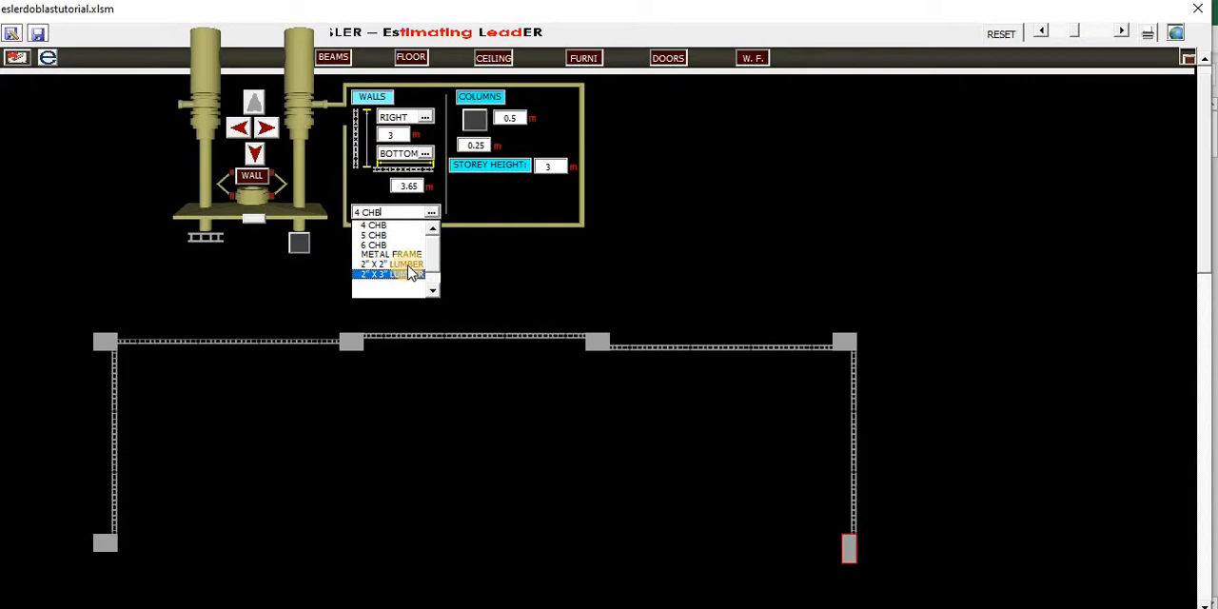
{"action": "left_click", "coordinate": [407, 254]}
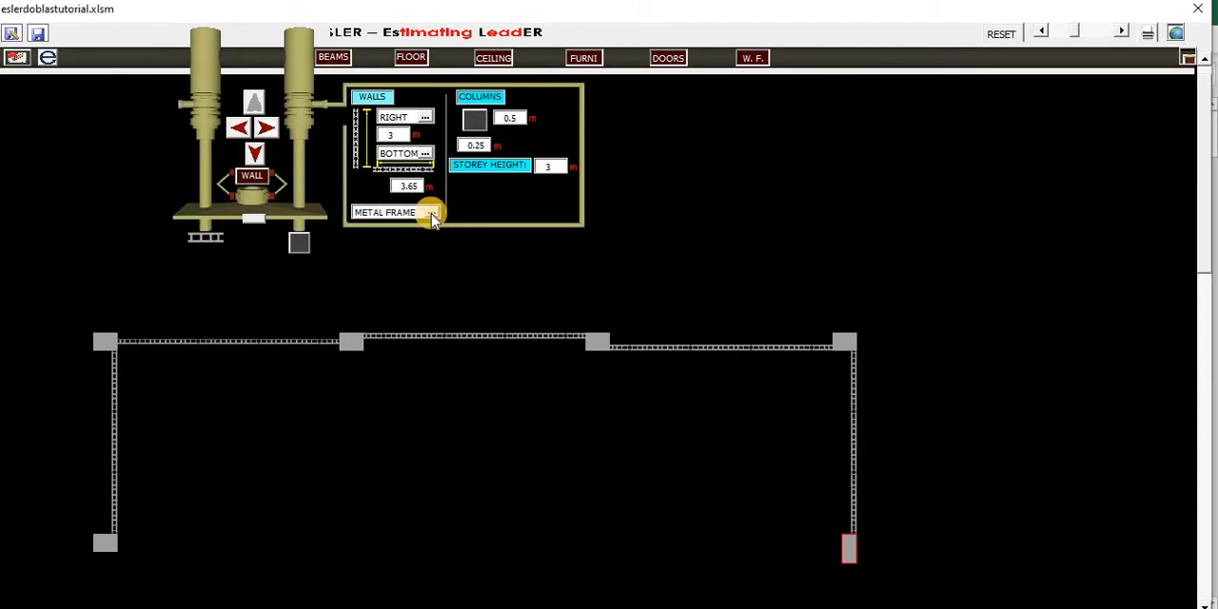
{"action": "left_click", "coordinate": [431, 212]}
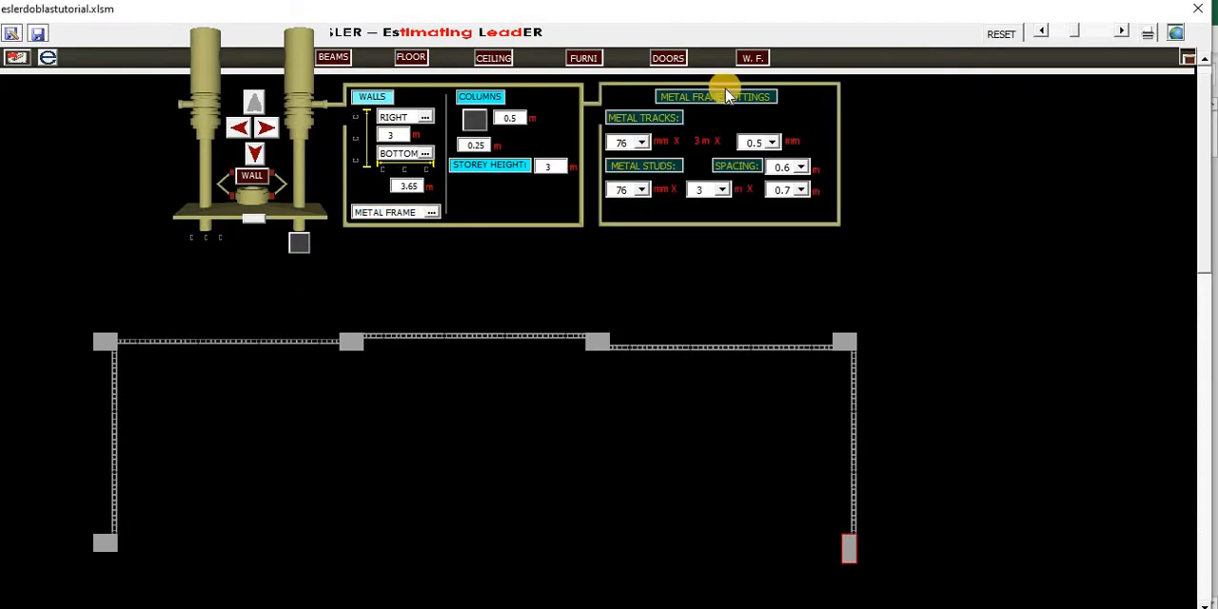
- Set the metal tracks' width to 92 mm in the metal frame settings
{"action": "left_click", "coordinate": [641, 144]}
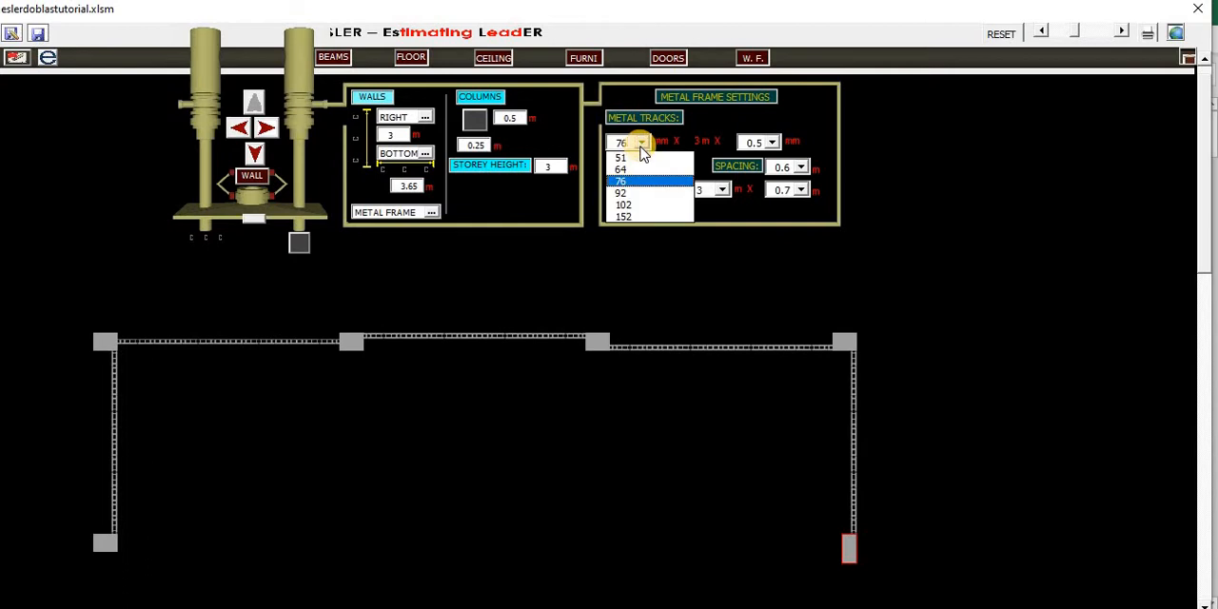
{"action": "key", "text": "Down"}
{"action": "key", "text": "Up"}
{"action": "key", "text": "Up"}
{"action": "key", "text": "Down"}
{"action": "key", "text": "Down"}
{"action": "key", "text": "Down"}
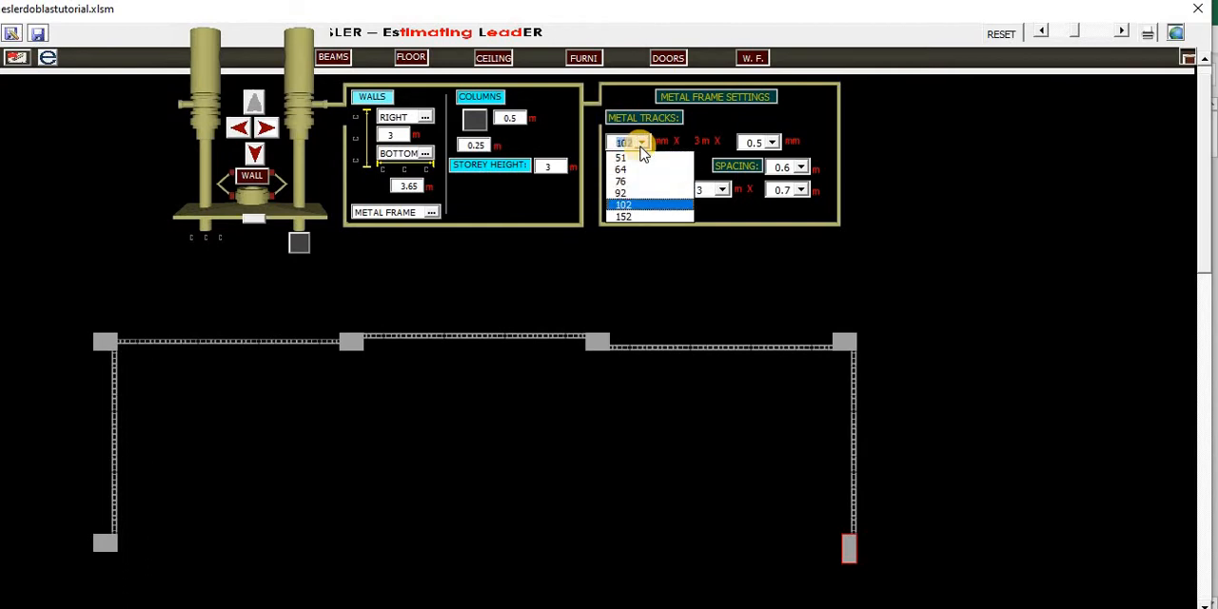
{"action": "key", "text": "Up"}
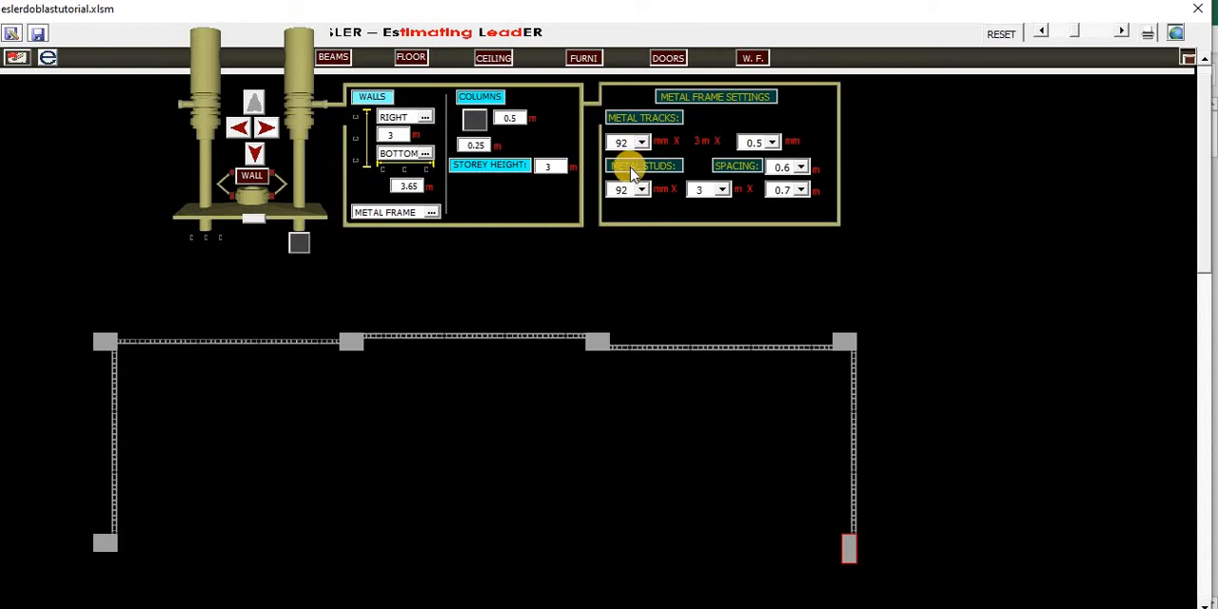
- Examine the available metal stud lengths and thicknesses and the metal track thicknesses
{"action": "left_click", "coordinate": [723, 190]}
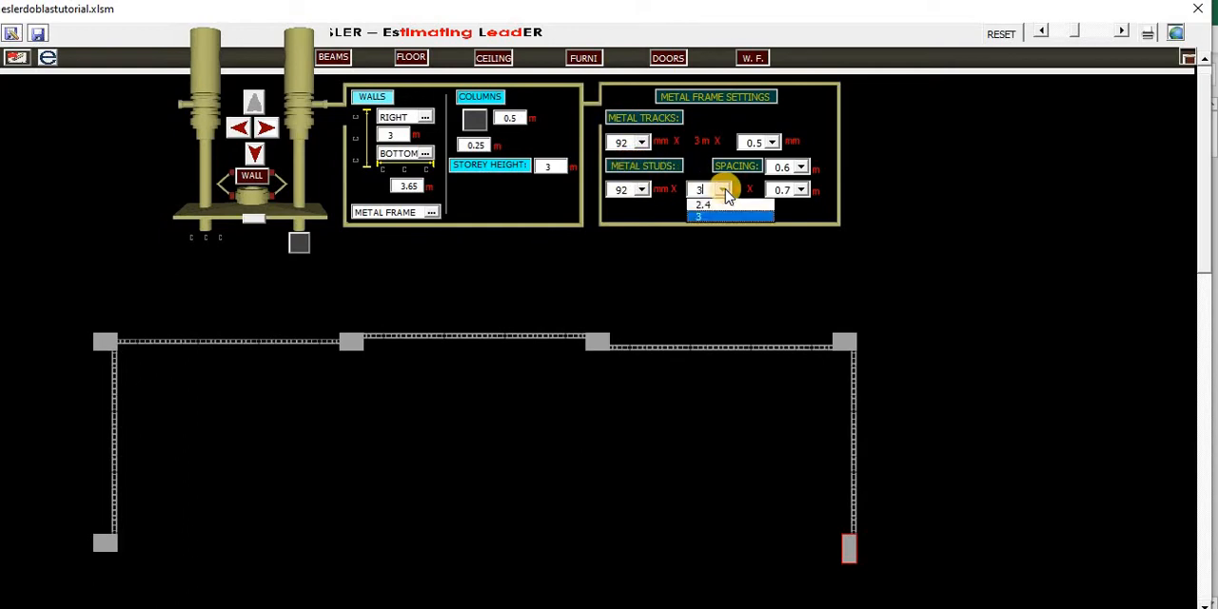
{"action": "left_click", "coordinate": [726, 191]}
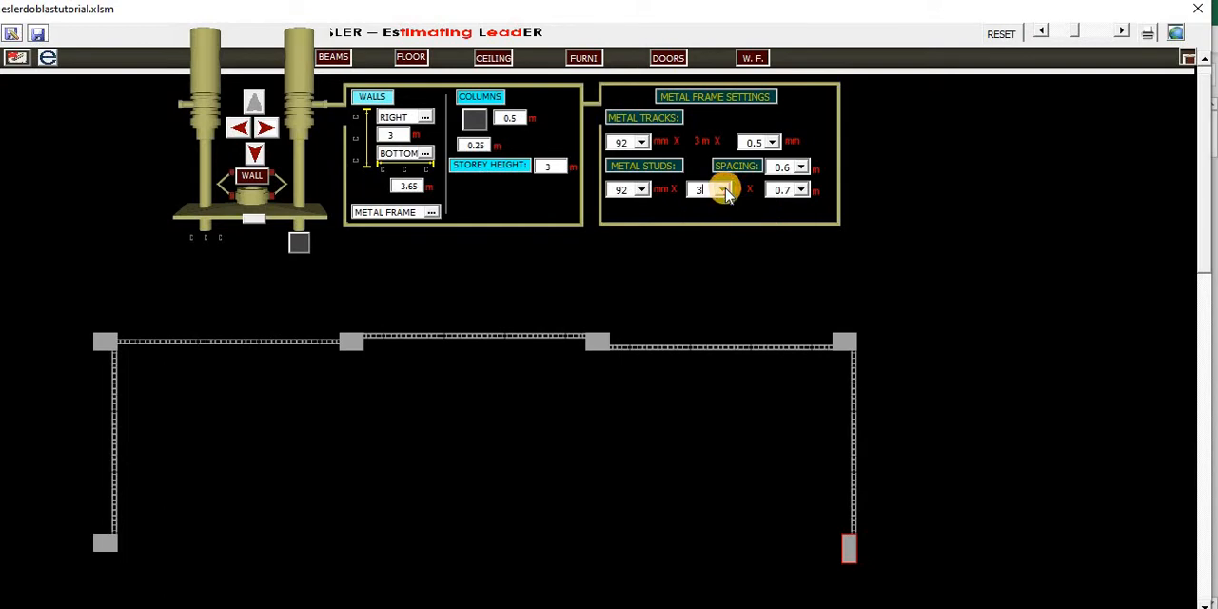
{"action": "left_click", "coordinate": [802, 191]}
{"action": "left_click", "coordinate": [775, 146]}
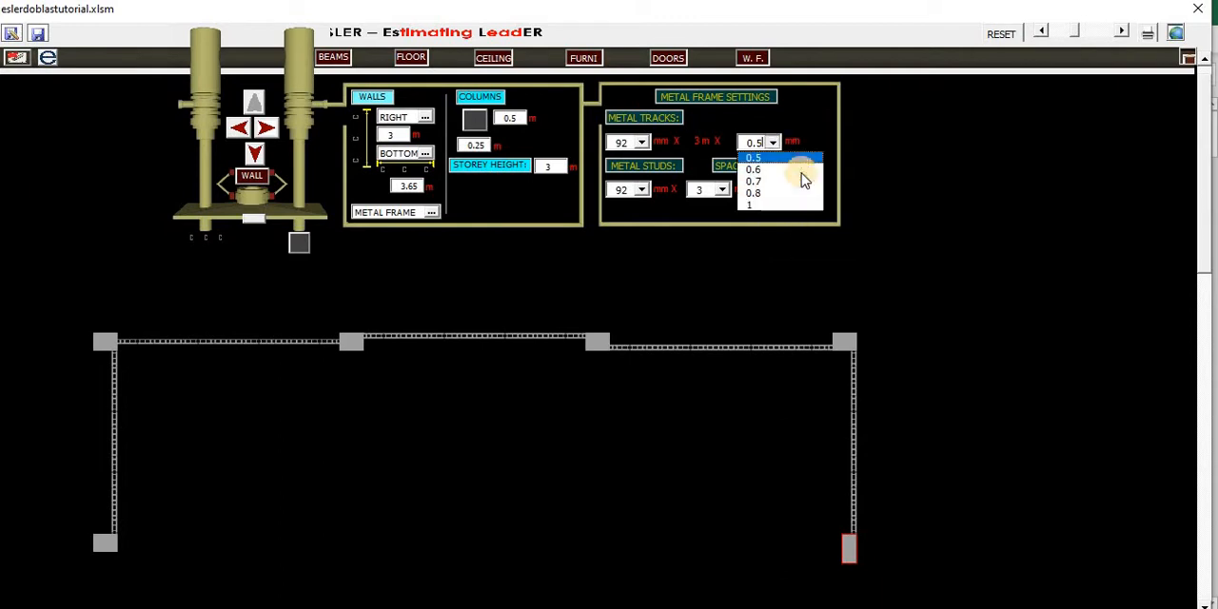
{"action": "left_click", "coordinate": [807, 155]}
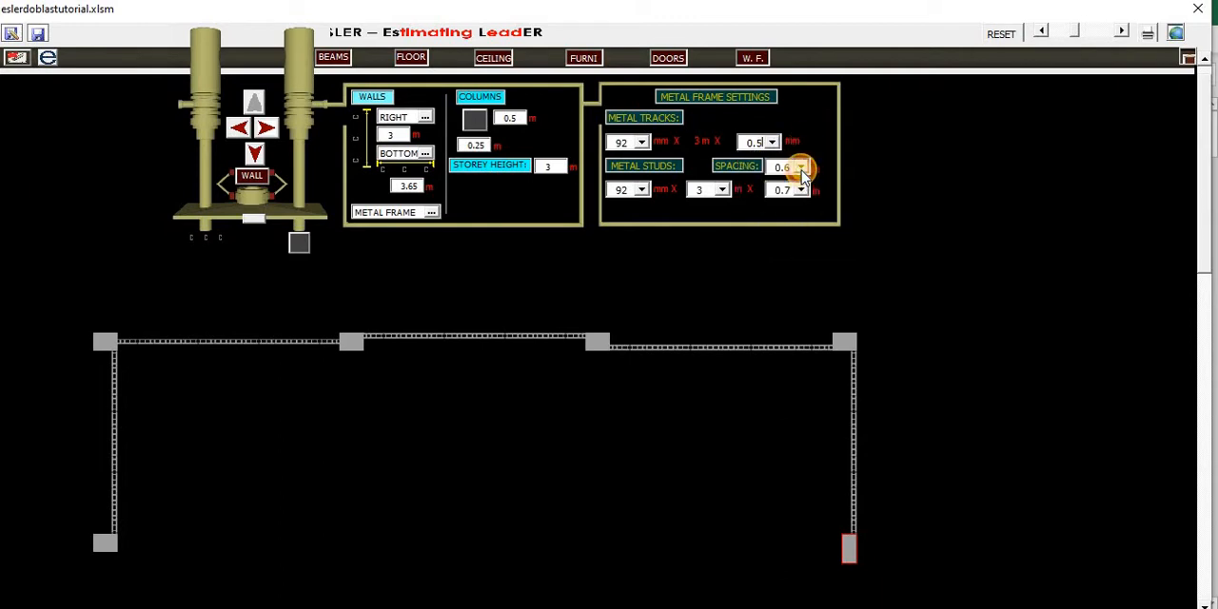
- Draw a 3.65 m metal frame wall, with studs spaced at 0.6 m, rightward from the upper row's rightmost column
{"action": "left_click", "coordinate": [802, 171]}
{"action": "left_click", "coordinate": [802, 171]}
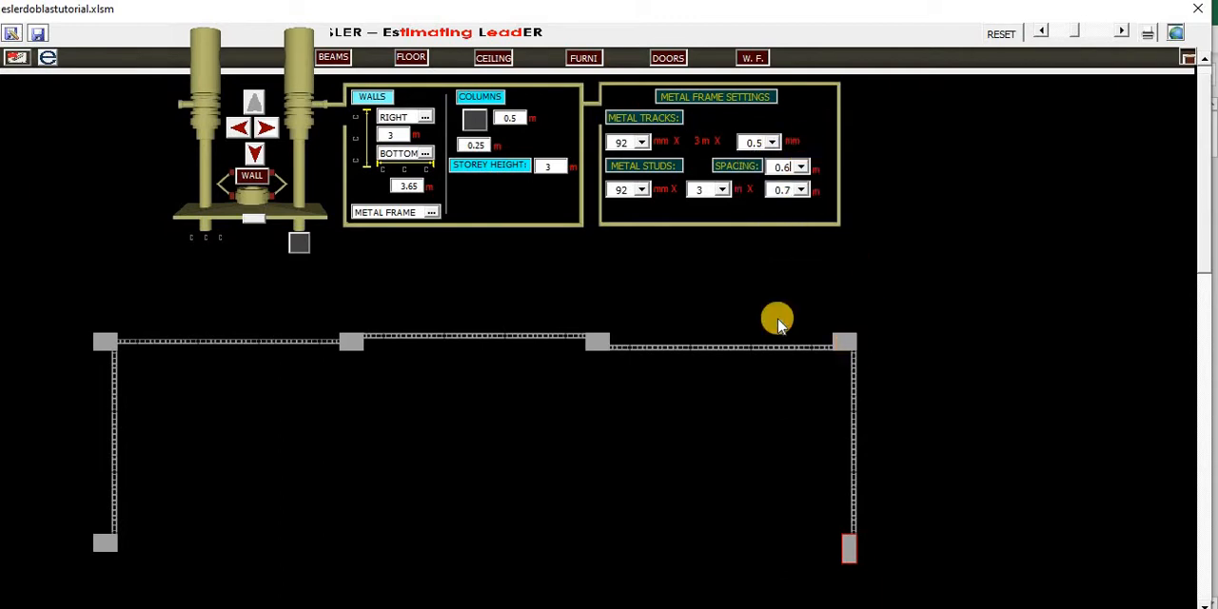
{"action": "left_click", "coordinate": [841, 342]}
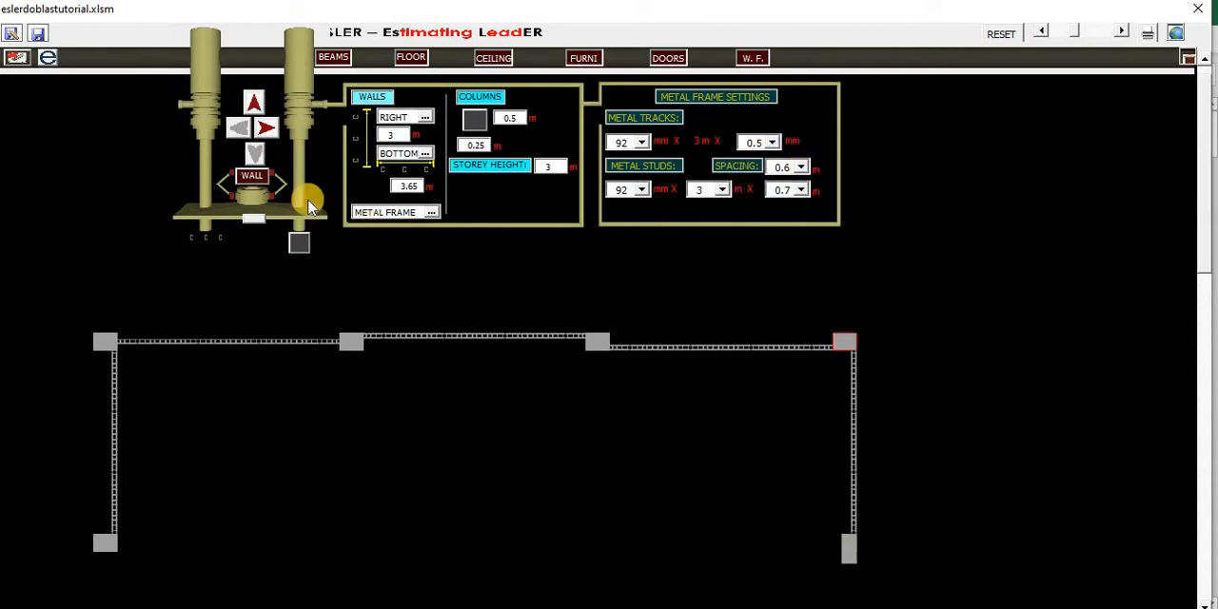
{"action": "left_click", "coordinate": [268, 134]}
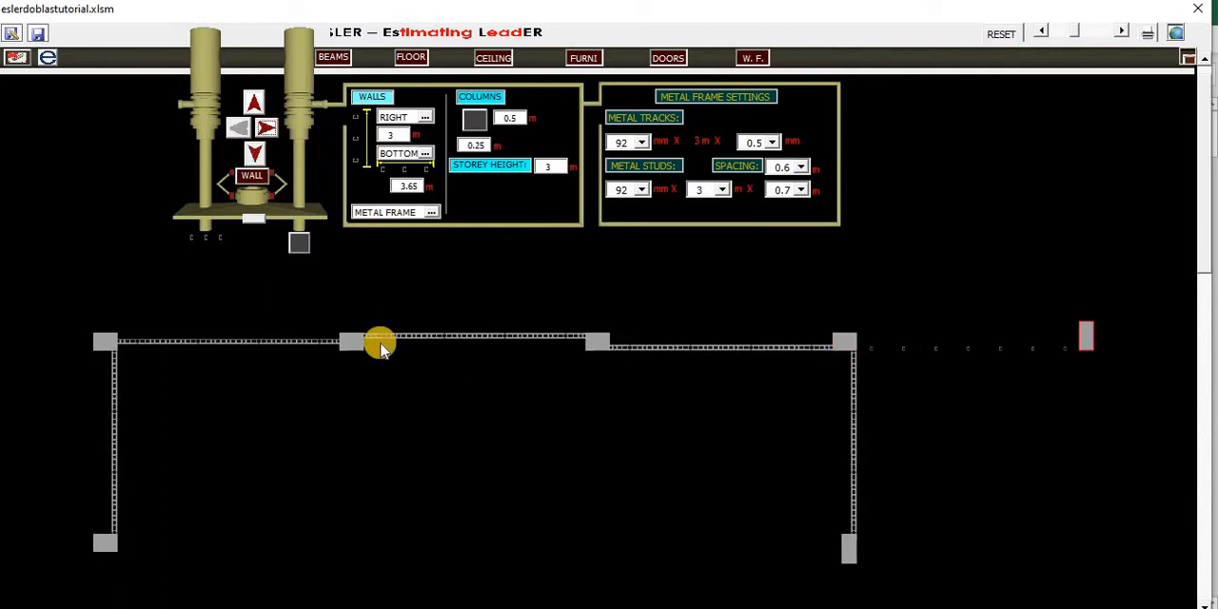
- Draw a 3 m wall of 2" X 3" LUMBER downward from the upper row's second column
{"action": "left_click", "coordinate": [347, 350]}
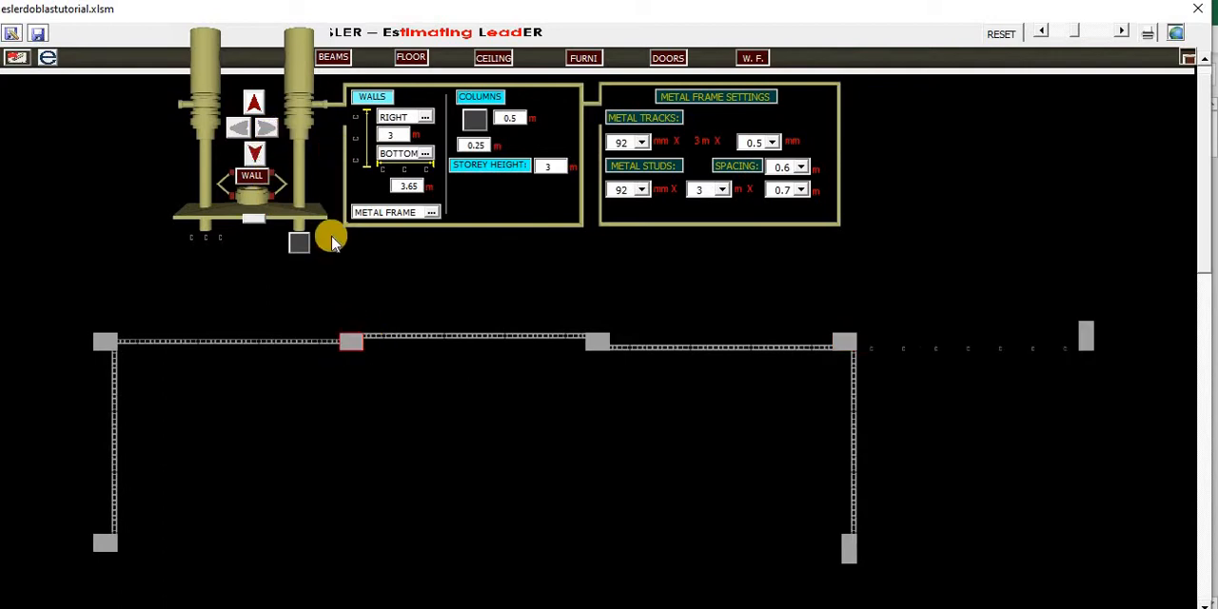
{"action": "left_click", "coordinate": [430, 213]}
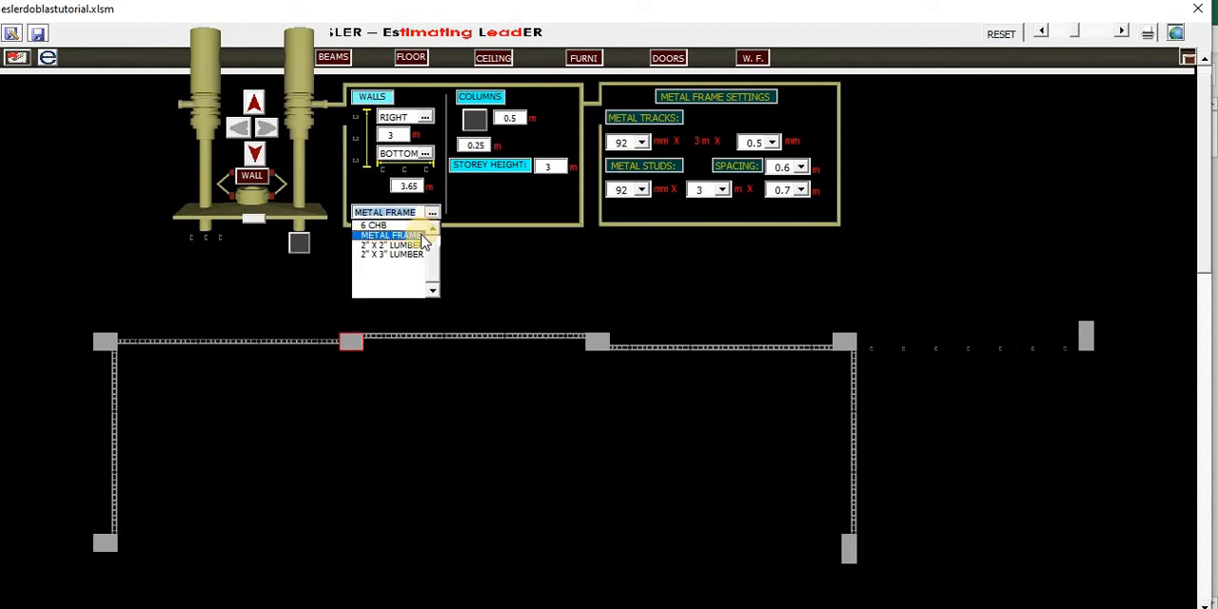
{"action": "left_click", "coordinate": [405, 255]}
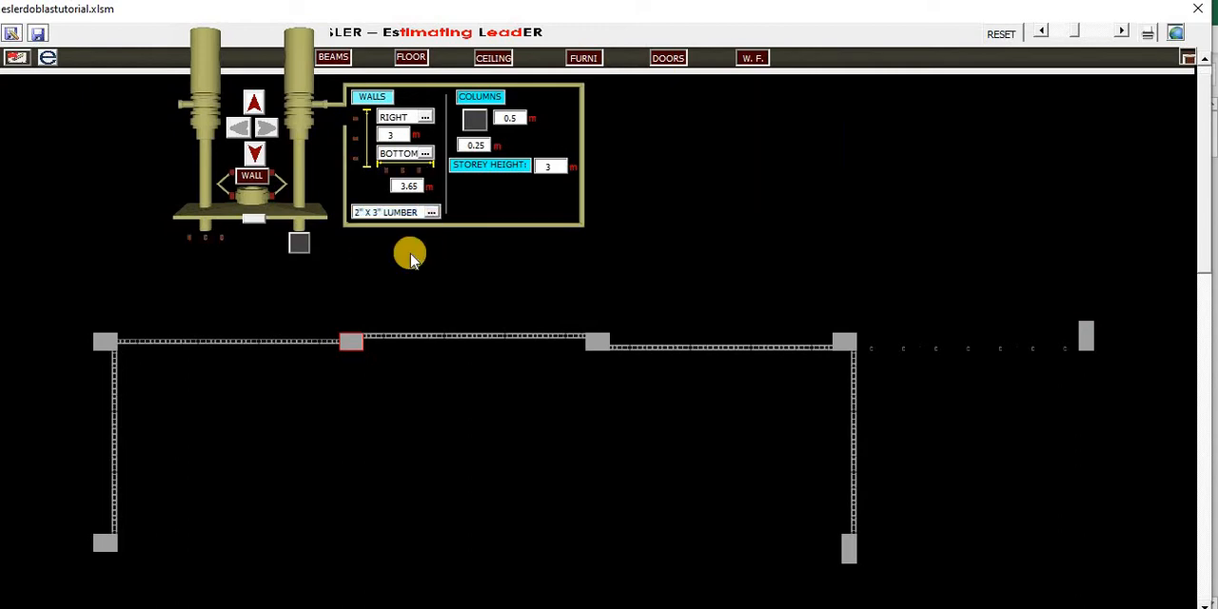
{"action": "left_click", "coordinate": [255, 160]}
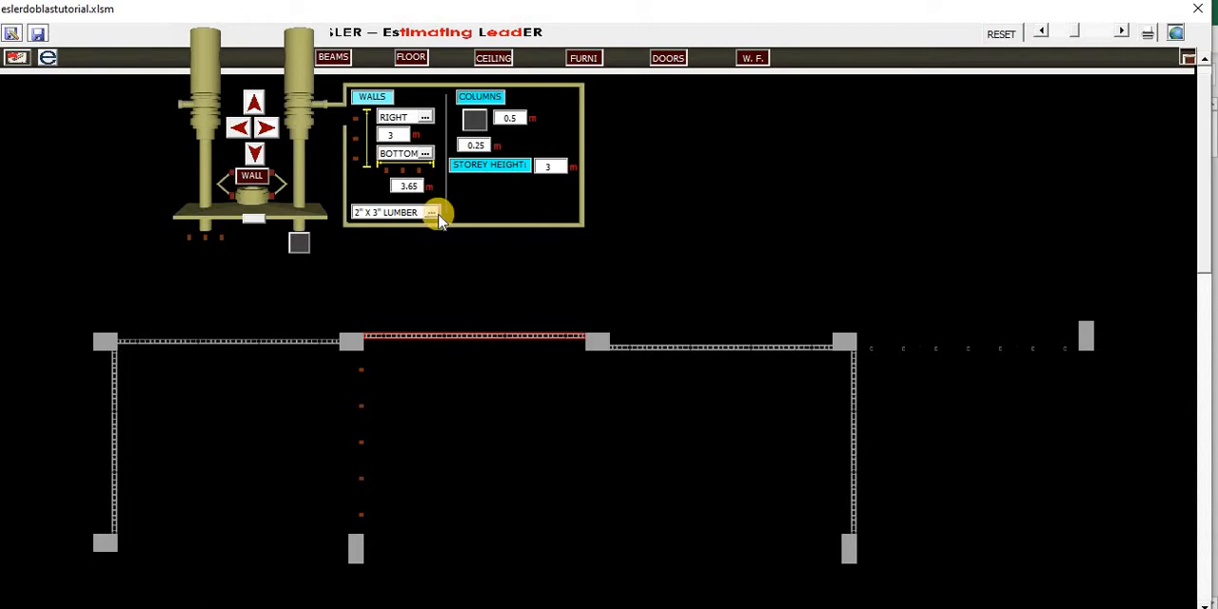
- Set the vertical wall alignment to CENTER, turn columns off and draw a 3 m lumber wall downward from the row's second wall
{"action": "left_click", "coordinate": [424, 119]}
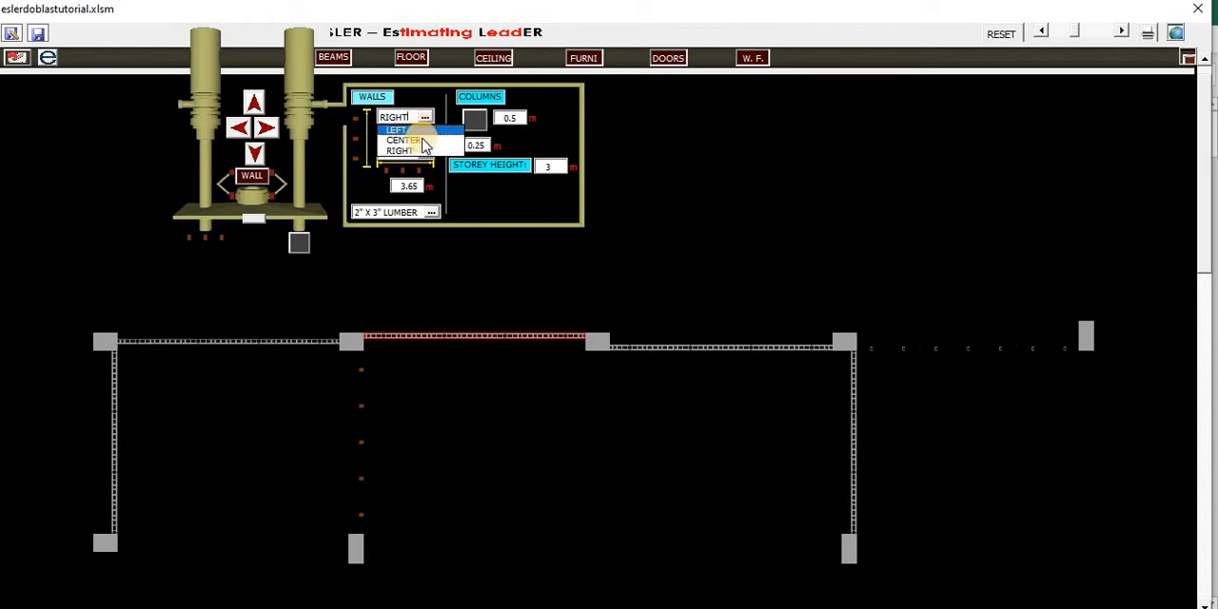
{"action": "left_click", "coordinate": [425, 144]}
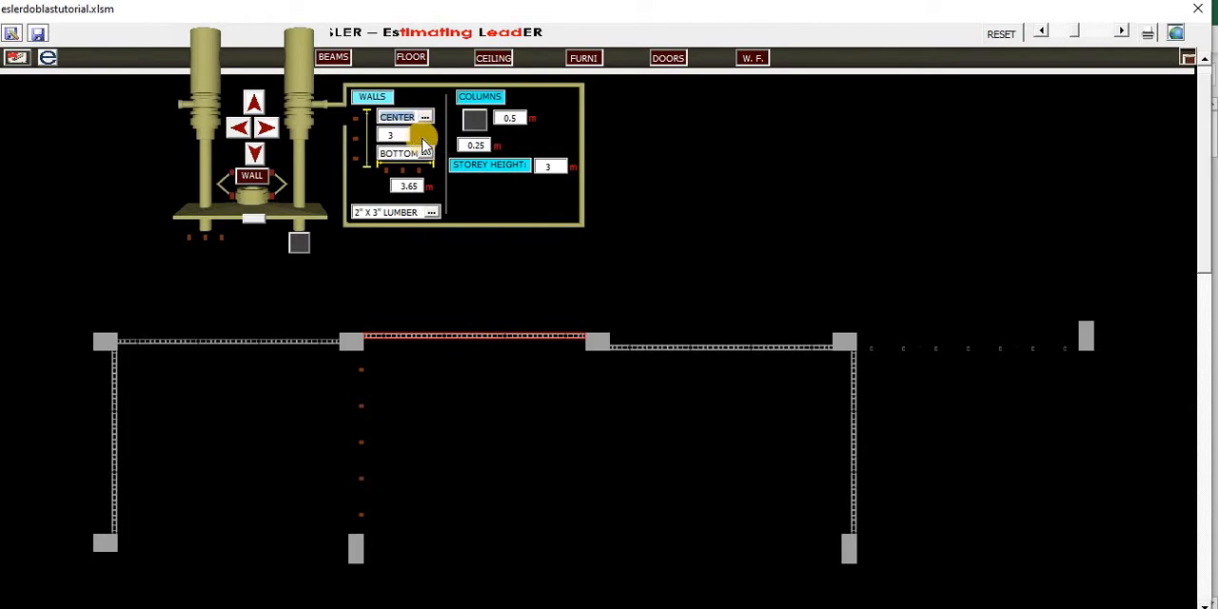
{"action": "left_click", "coordinate": [299, 243]}
{"action": "left_click", "coordinate": [258, 157]}
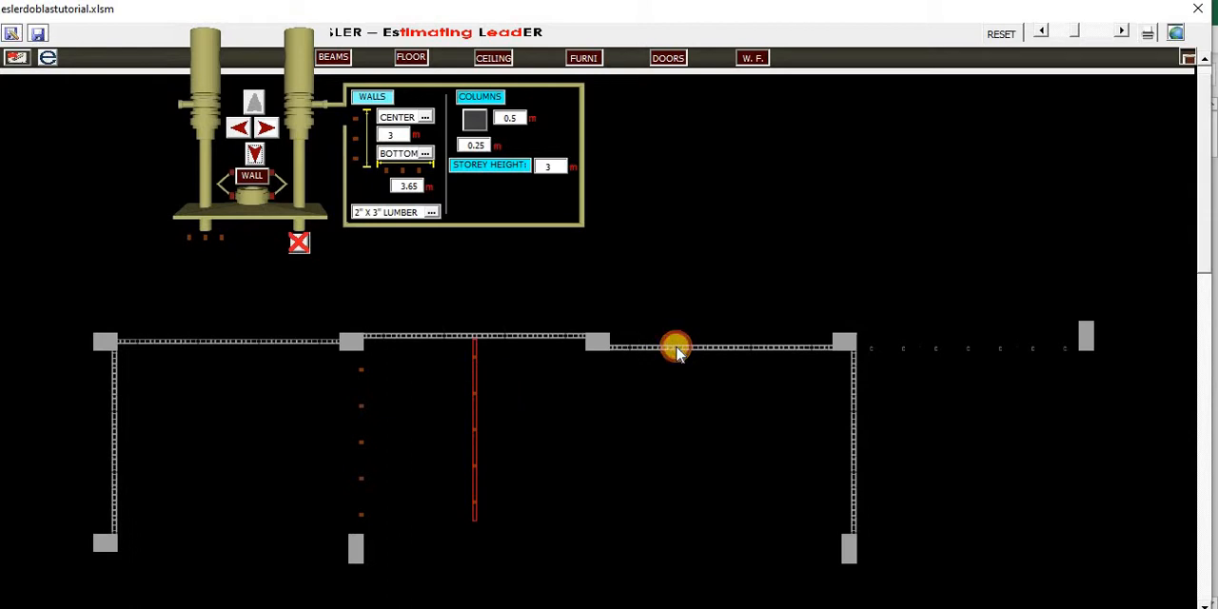
- Draw a 3 m wall of 2" X 2" LUMBER downward from the middle of the upper row's third wall
{"action": "left_click", "coordinate": [676, 349]}
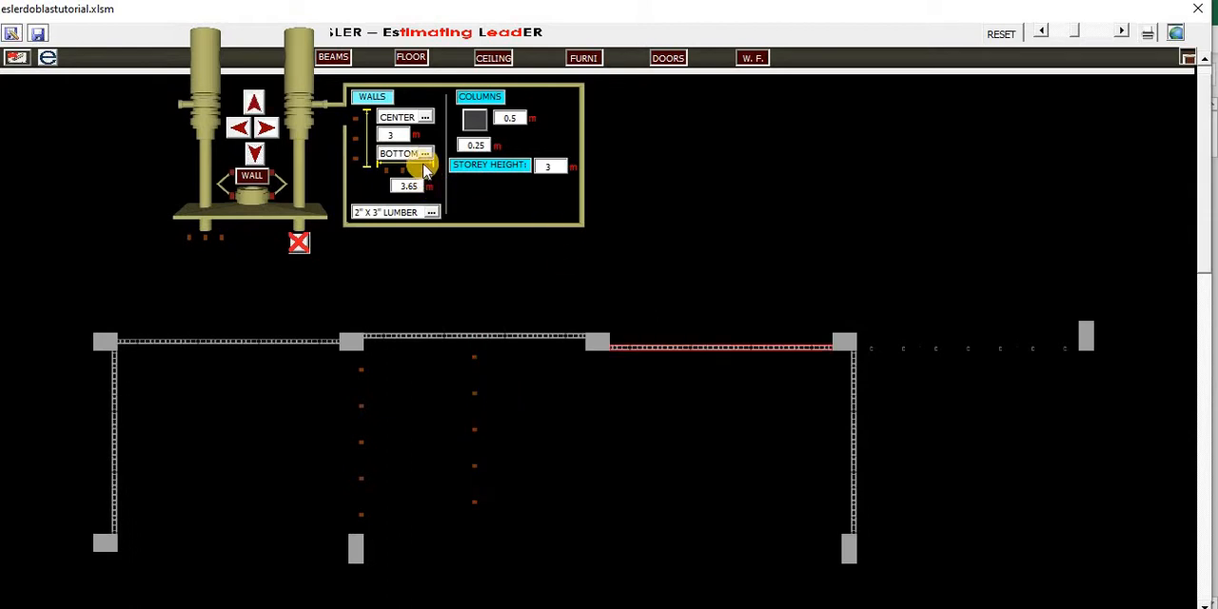
{"action": "left_click", "coordinate": [433, 214]}
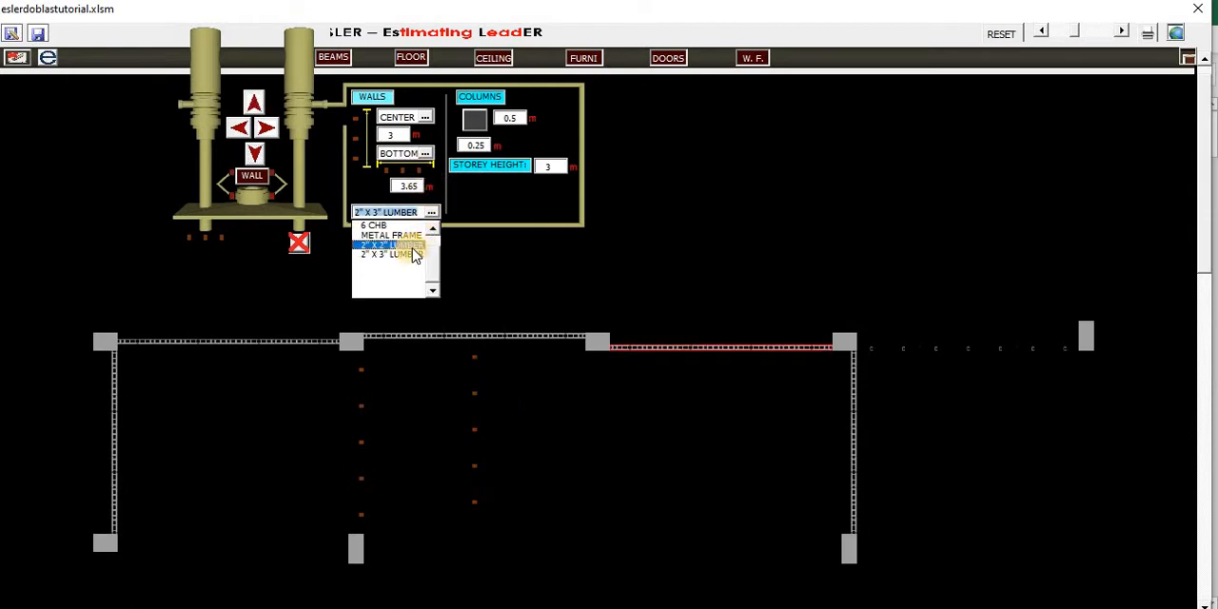
{"action": "left_click", "coordinate": [412, 247]}
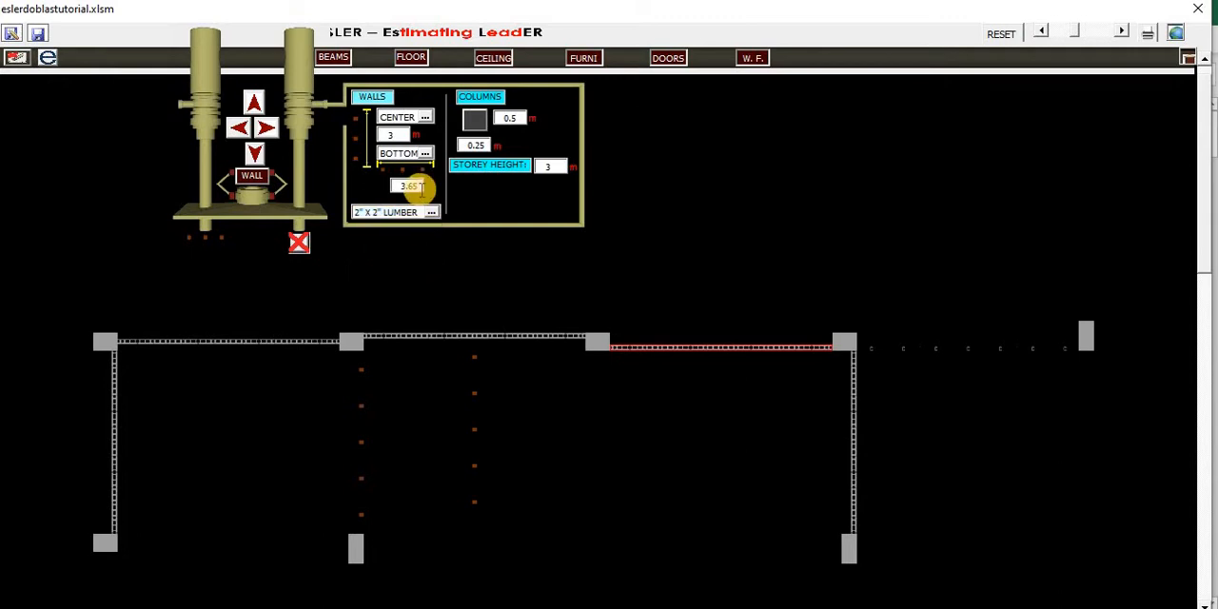
{"action": "left_click", "coordinate": [255, 157]}
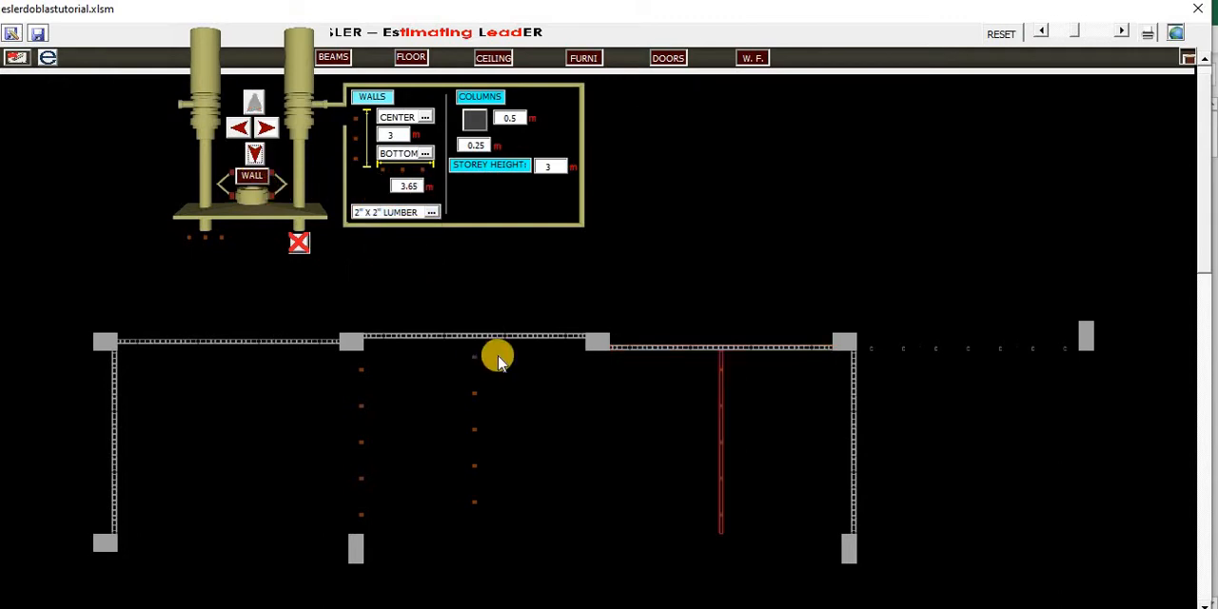
{"action": "left_click", "coordinate": [758, 348]}
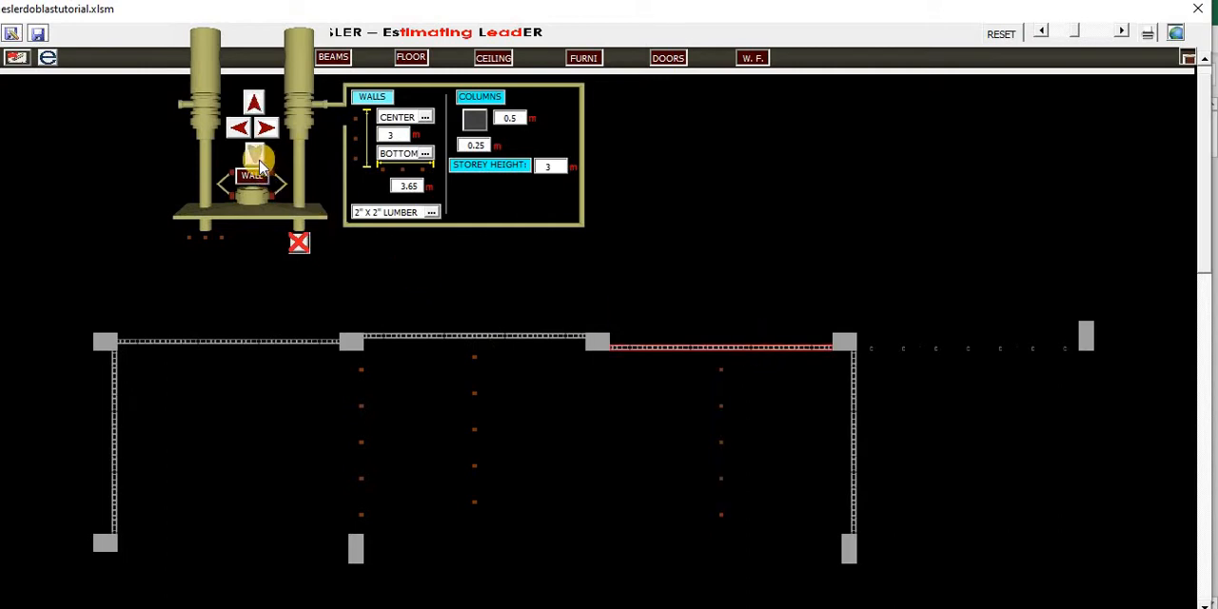
- Change the wall type to 4 CHB and draw a 3.65 m wall rightward from the upper row's second column
{"action": "left_click", "coordinate": [351, 340]}
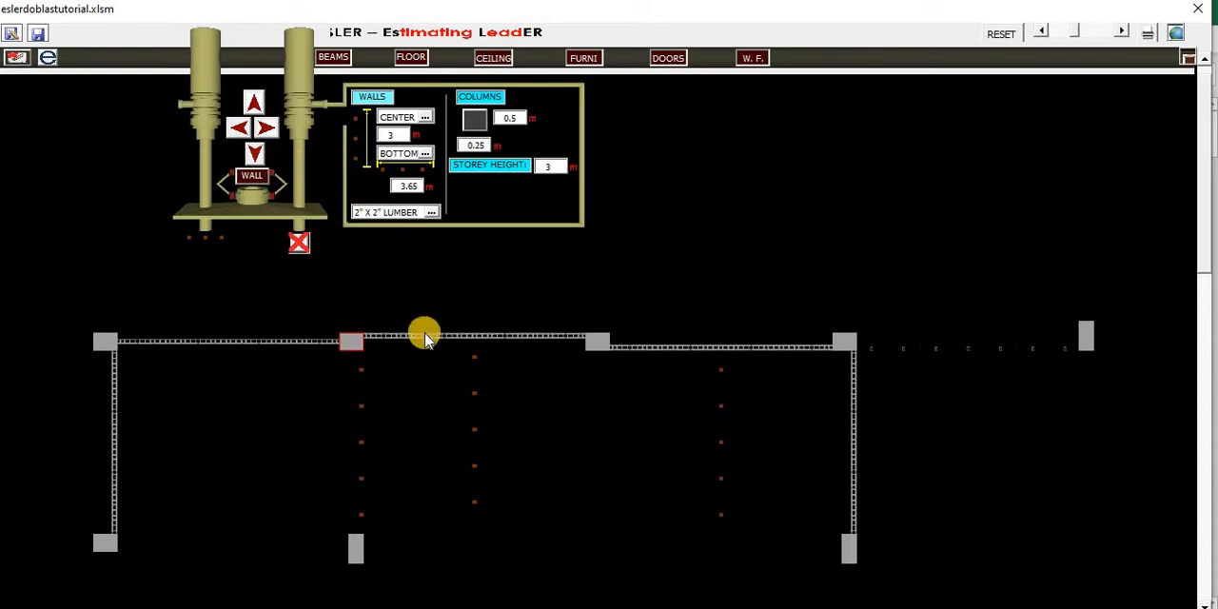
{"action": "left_click", "coordinate": [431, 214]}
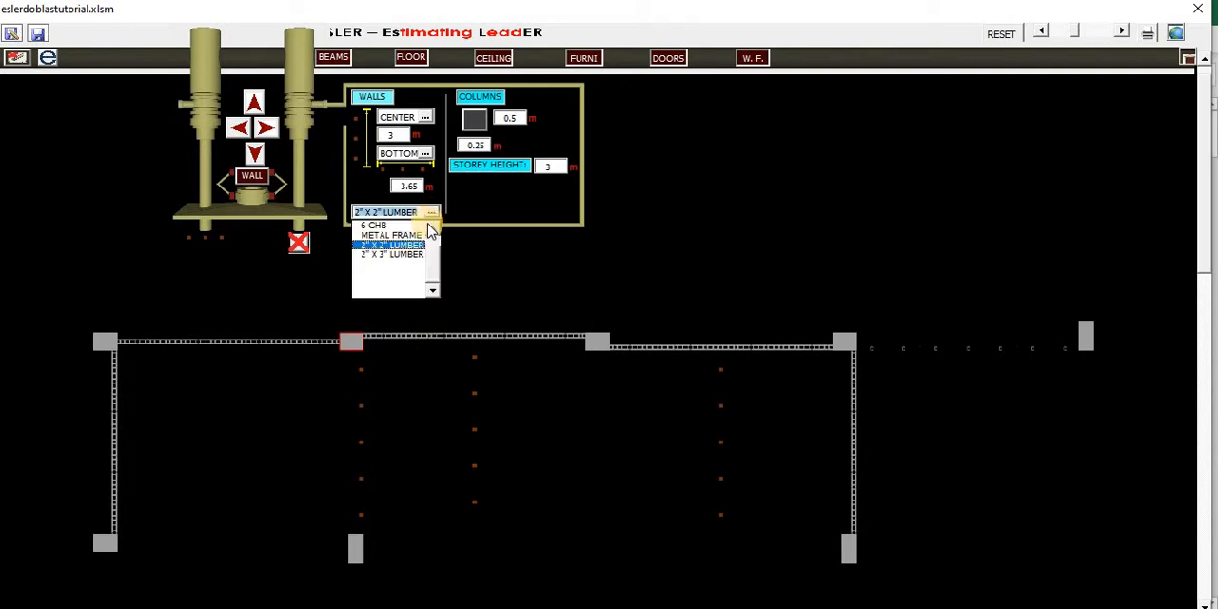
{"action": "left_click", "coordinate": [433, 230]}
{"action": "left_click", "coordinate": [433, 229]}
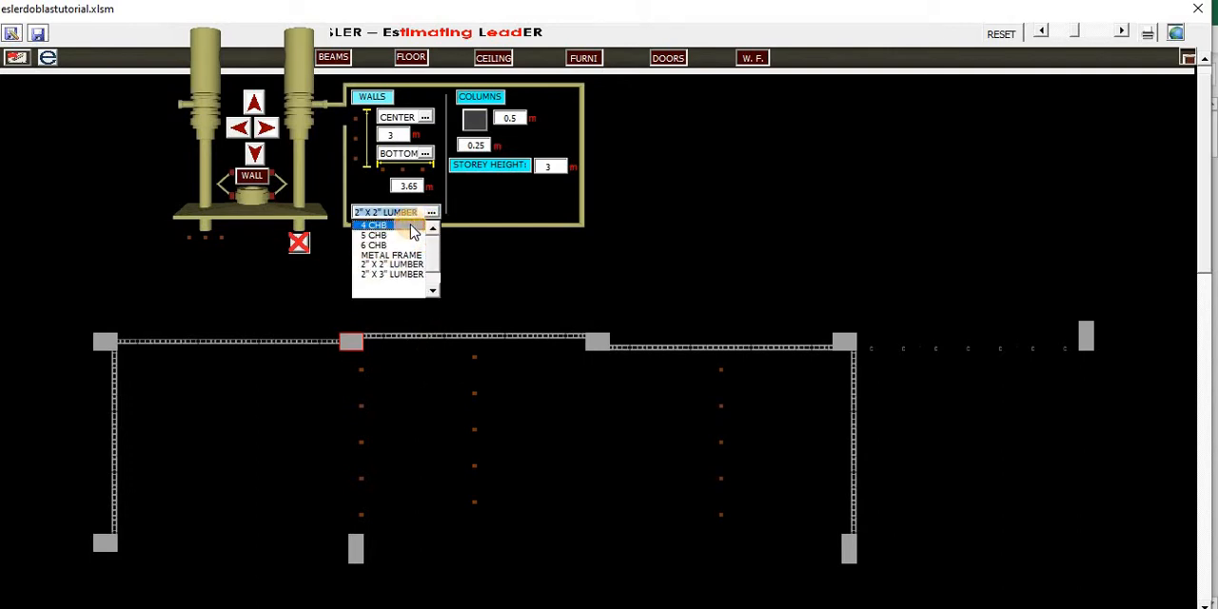
{"action": "left_click", "coordinate": [411, 226]}
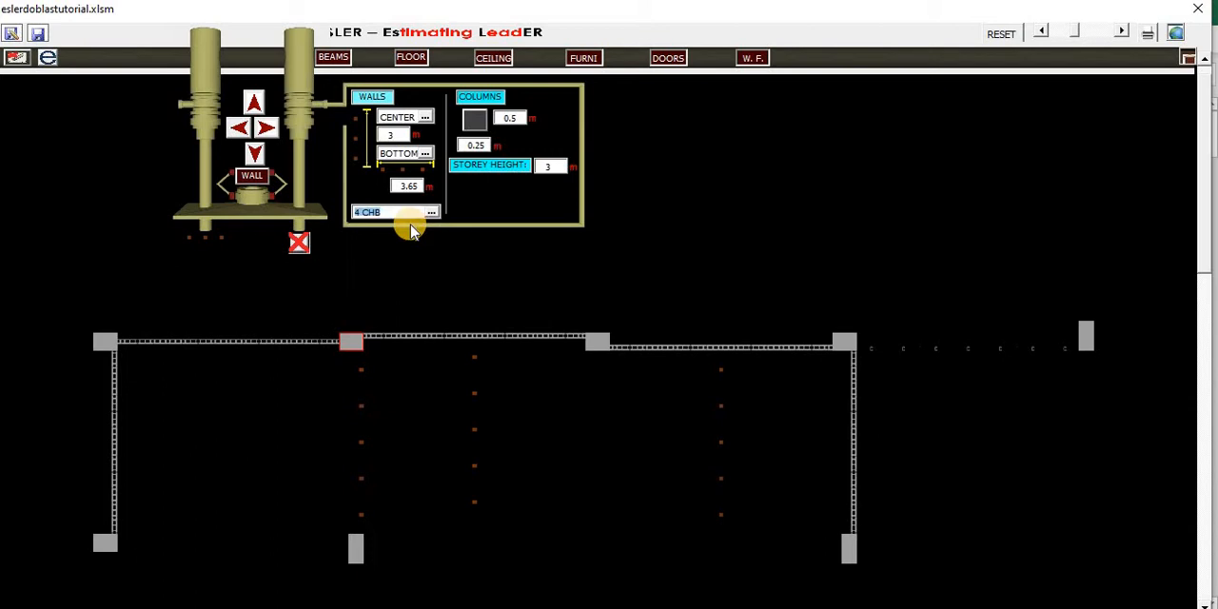
{"action": "left_click", "coordinate": [268, 130]}
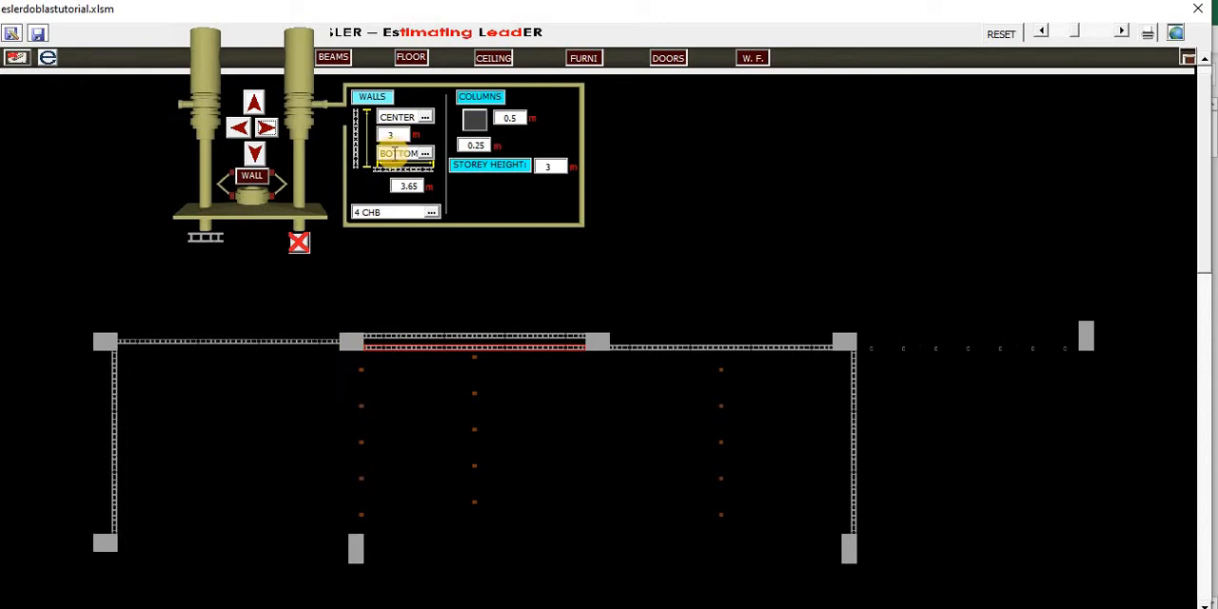
- Continue the 4 CHB wall another 3.65 m rightward, and draw one again from the second column
{"action": "left_click", "coordinate": [270, 130]}
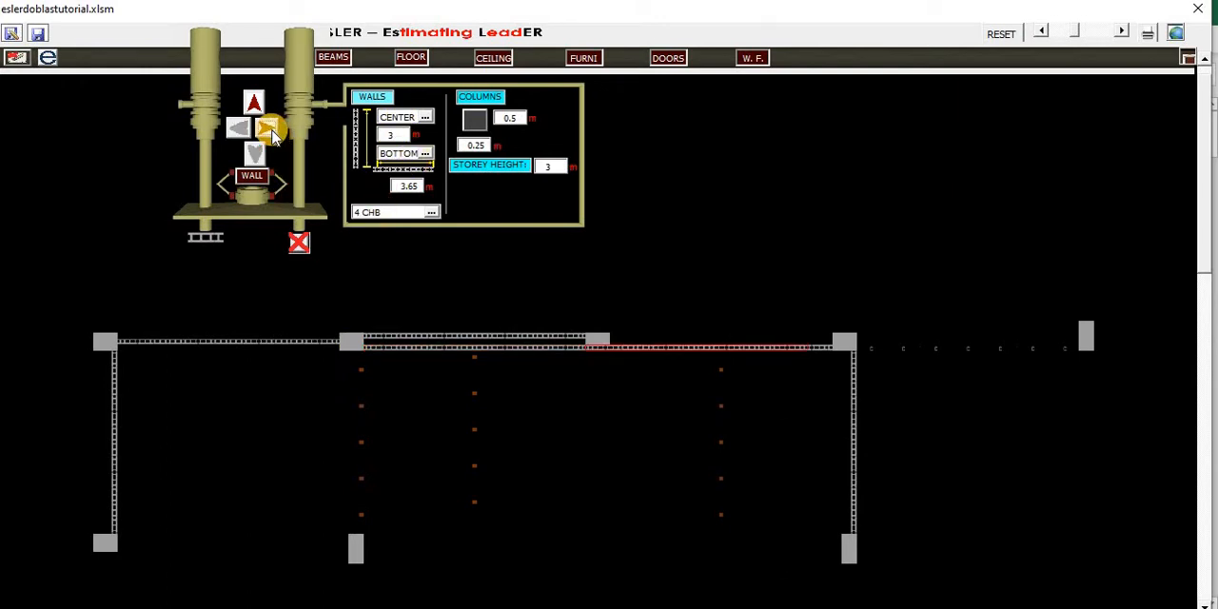
{"action": "left_click", "coordinate": [351, 339]}
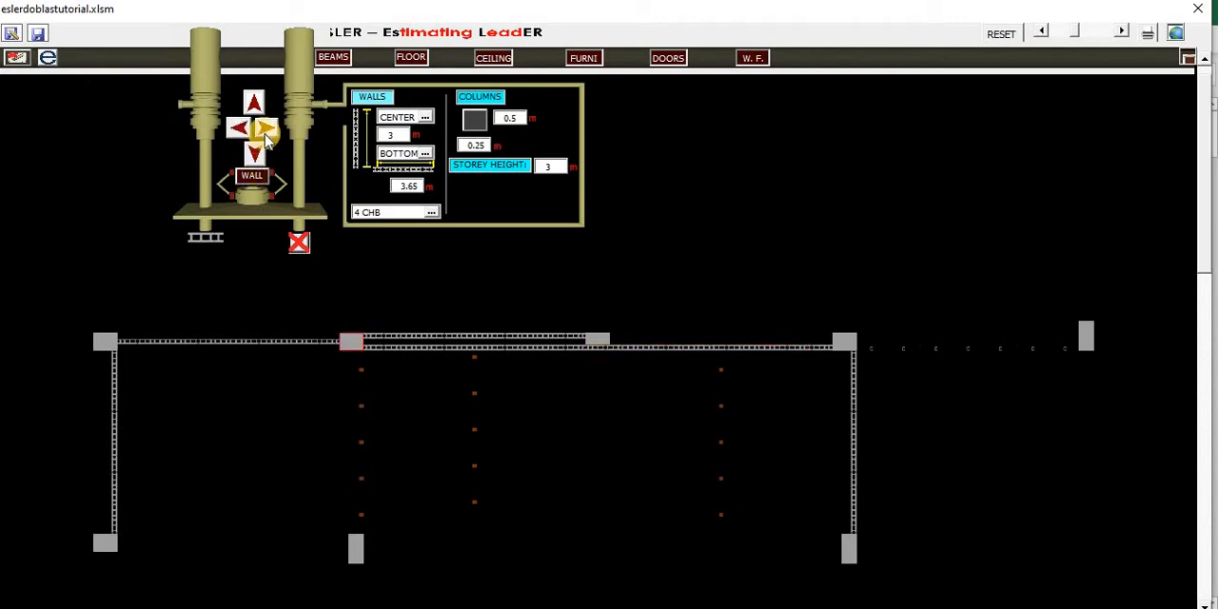
{"action": "left_click", "coordinate": [268, 131]}
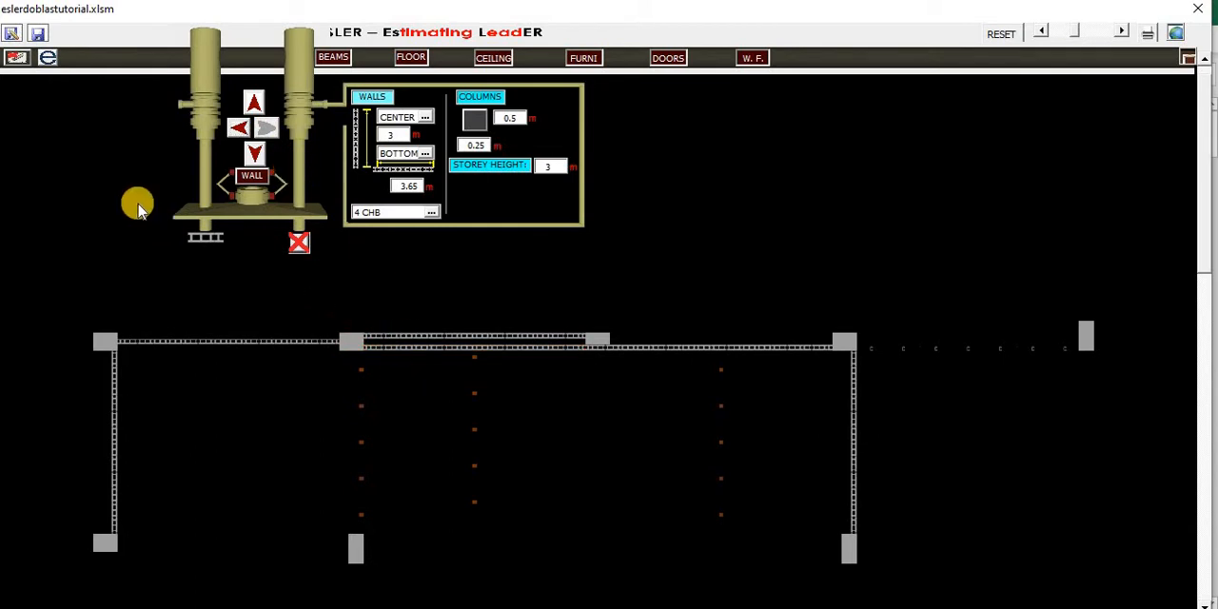
- Demolish the lower of the two parallel walls between the second and third columns, and leave demolition mode
{"action": "left_click", "coordinate": [21, 59]}
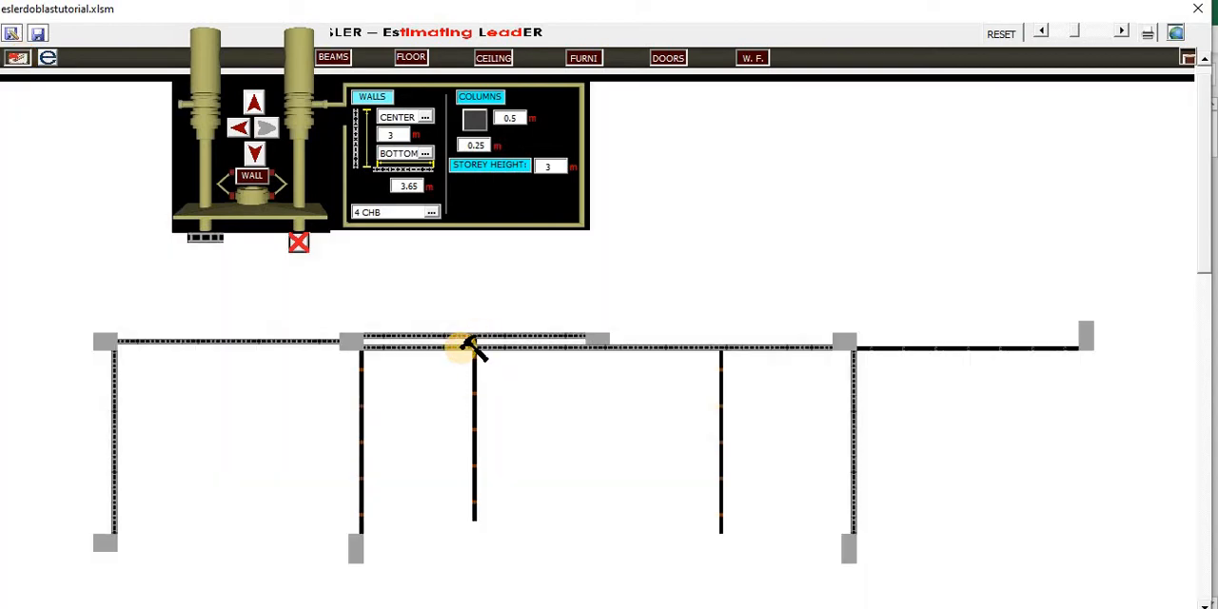
{"action": "left_click", "coordinate": [466, 345]}
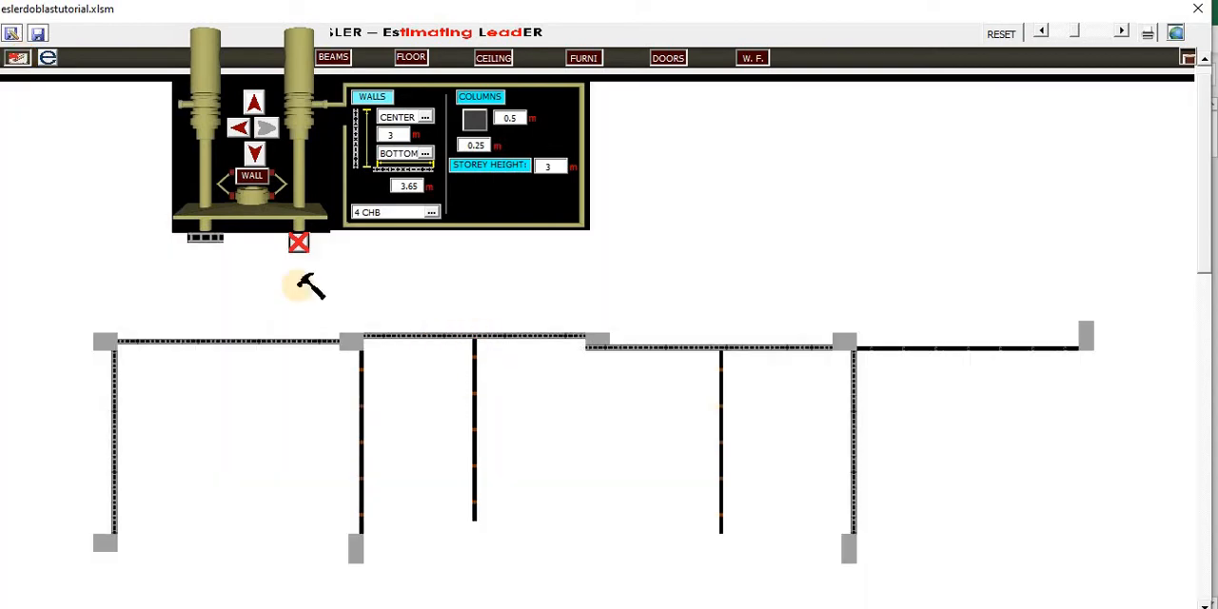
{"action": "left_click", "coordinate": [19, 61]}
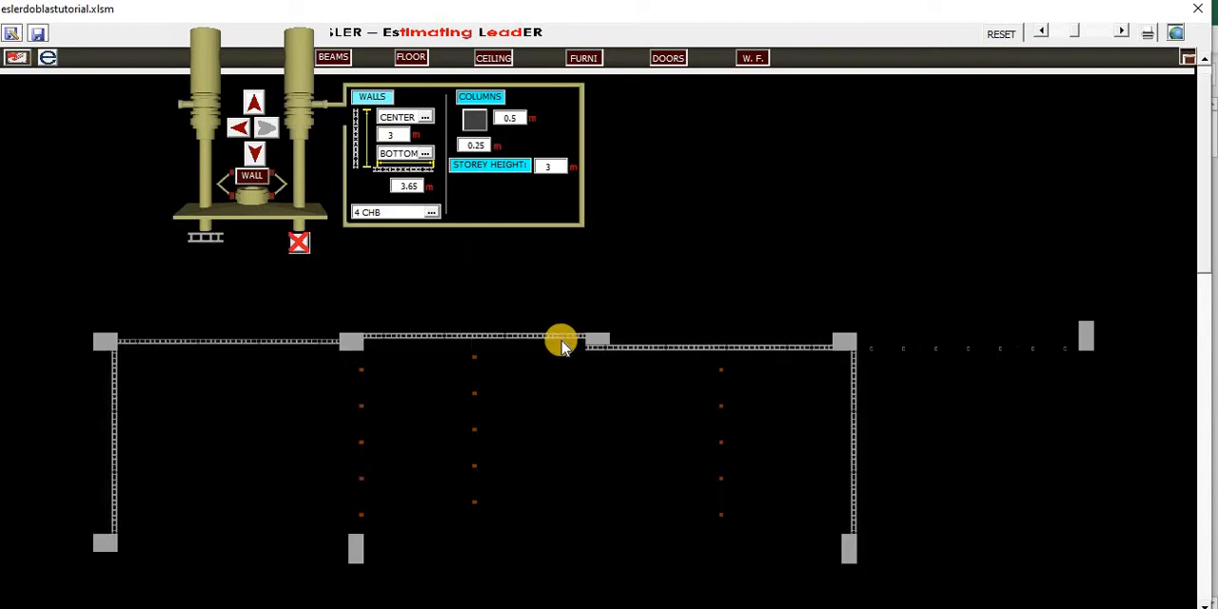
- Shorten the remaining wall between the second and third columns from its right end to about 2.5 m
{"action": "left_click", "coordinate": [514, 339]}
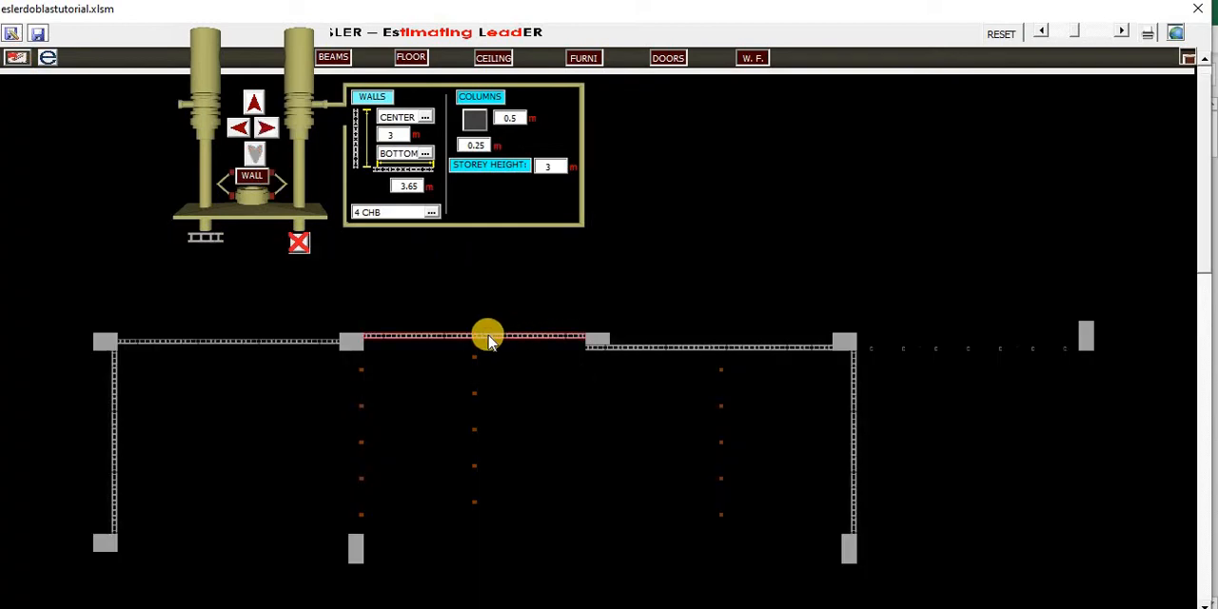
{"action": "left_click", "coordinate": [540, 339]}
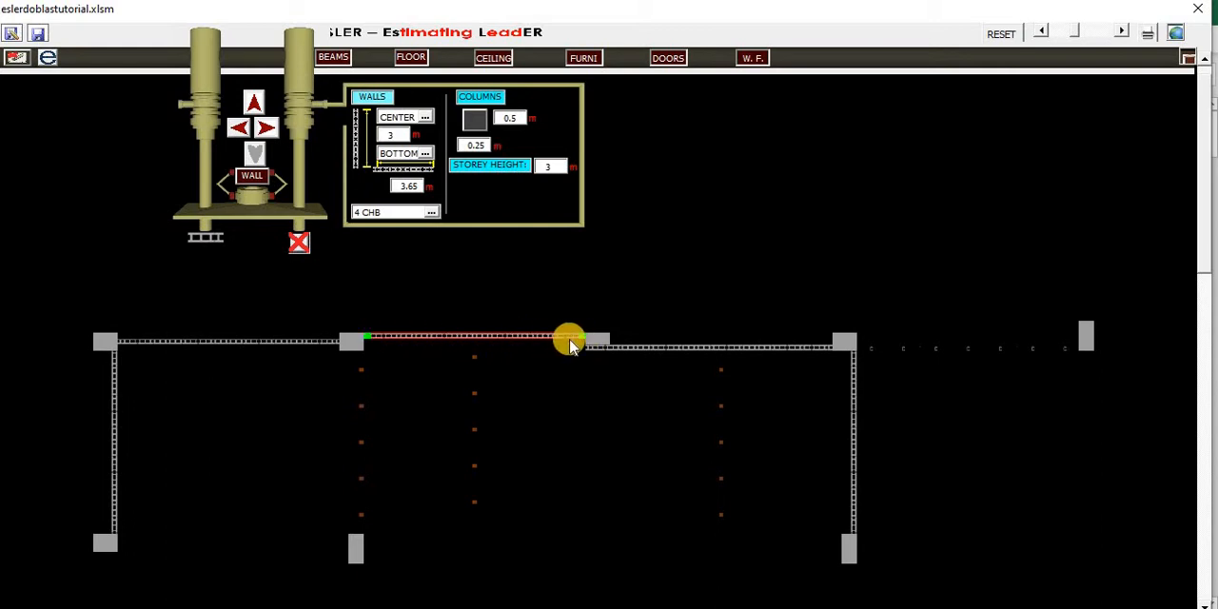
{"action": "left_click_drag", "start_coordinate": [579, 337], "coordinate": [484, 334]}
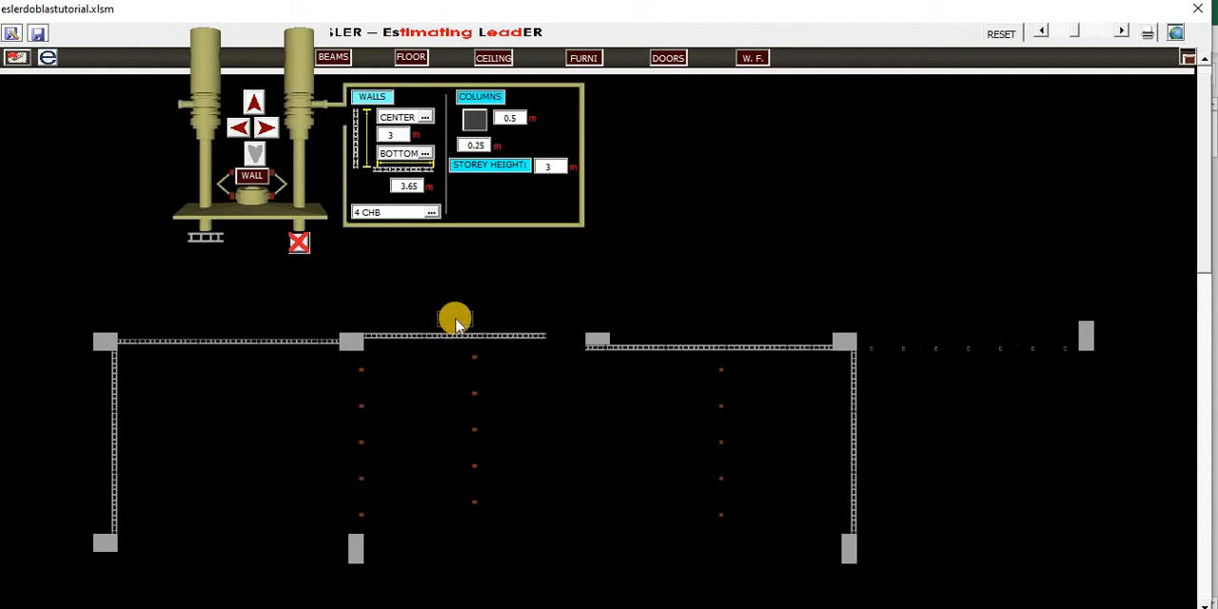
{"action": "left_click_drag", "start_coordinate": [455, 319], "coordinate": [419, 317]}
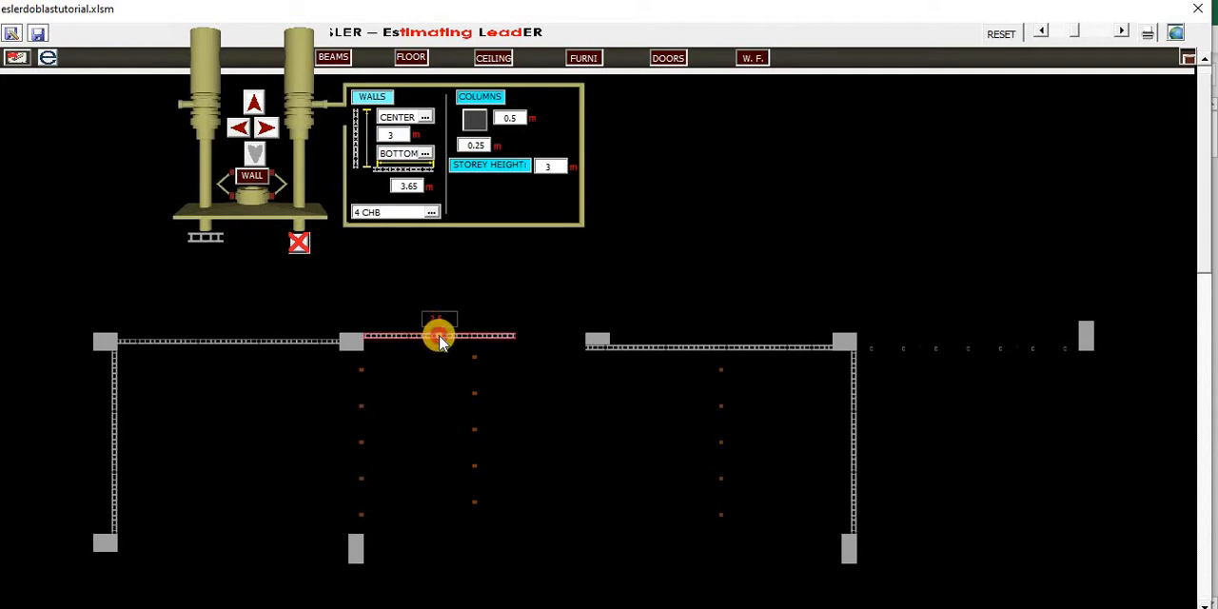
- Move the shortened wall rightward into the gap between the second and third columns and shorten it from its left end
{"action": "mouse_move", "coordinate": [439, 341]}
{"action": "left_mouse_down"}
{"action": "mouse_move", "coordinate": [370, 340]}
{"action": "mouse_move", "coordinate": [554, 337]}
{"action": "left_mouse_up"}
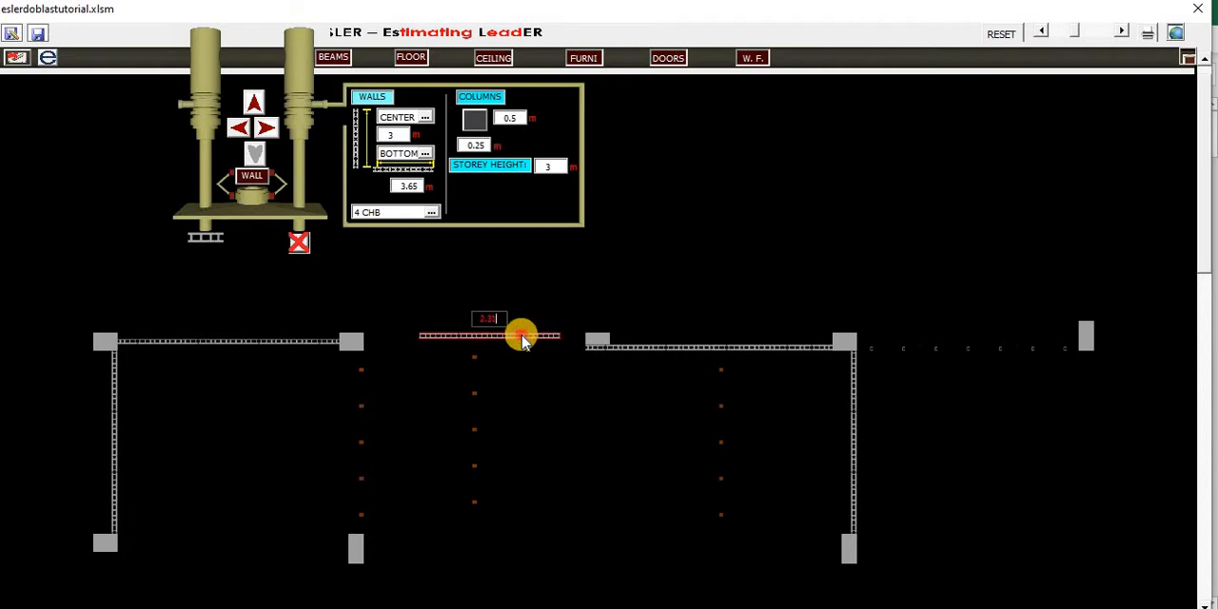
{"action": "left_click_drag", "start_coordinate": [422, 334], "coordinate": [457, 341]}
{"action": "left_click", "coordinate": [455, 336]}
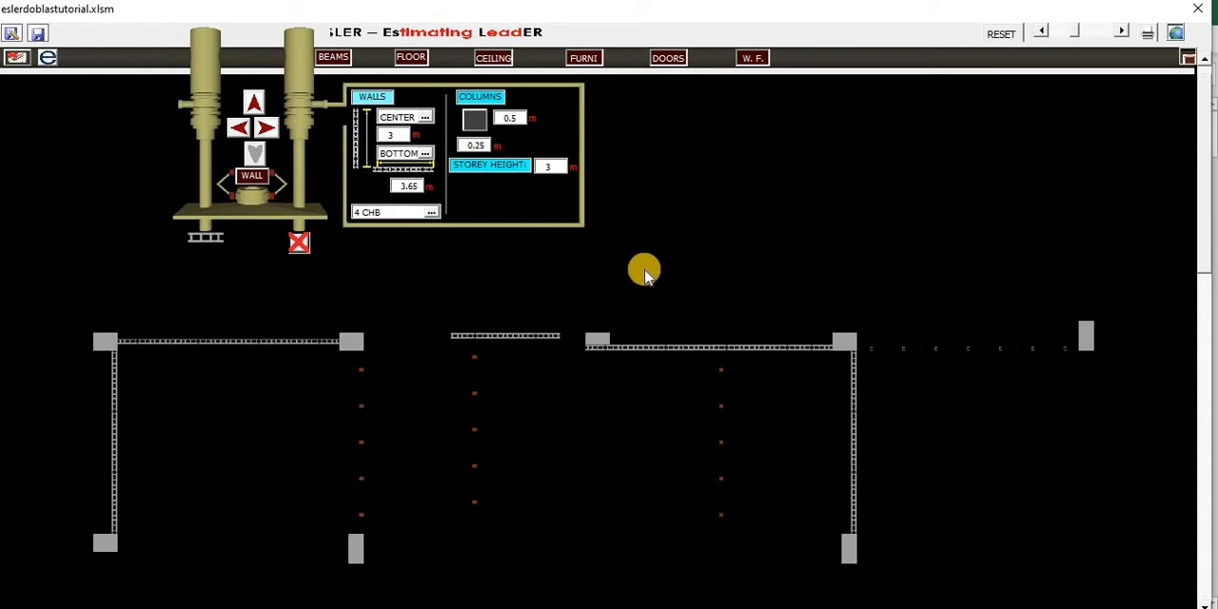
- Generate the project's cost estimate and move the drawing form aside to uncover the estimate sheet
{"action": "left_click", "coordinate": [1177, 37]}
{"action": "left_click", "coordinate": [1110, 57]}
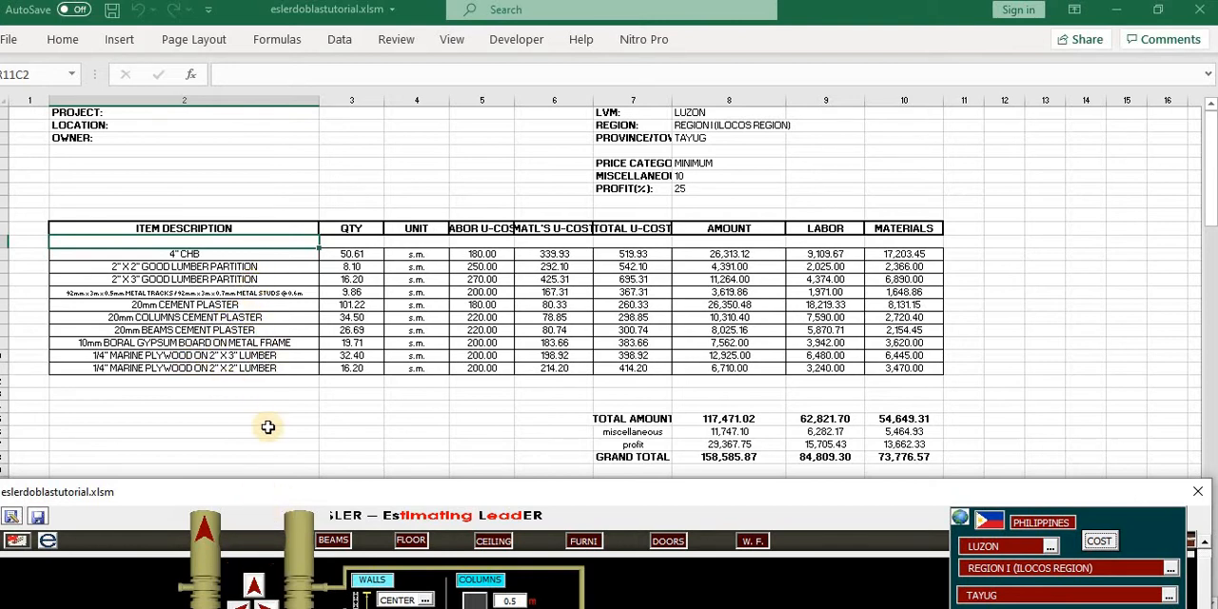
{"action": "left_click_drag", "start_coordinate": [264, 489], "coordinate": [734, 142]}
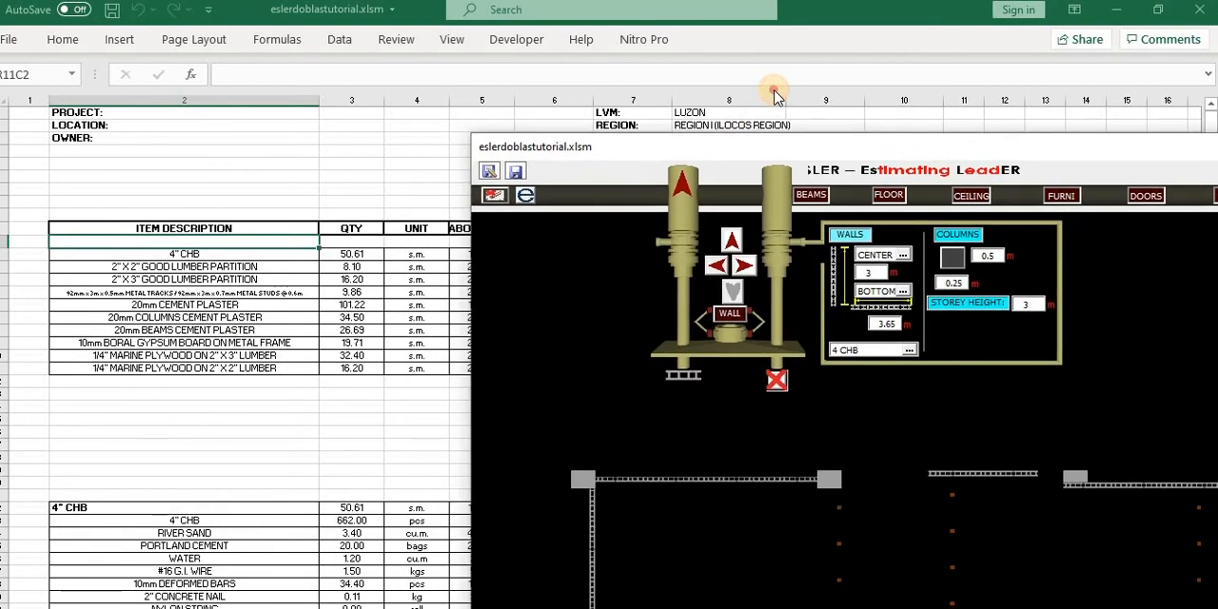
{"action": "left_click_drag", "start_coordinate": [774, 93], "coordinate": [772, 93]}
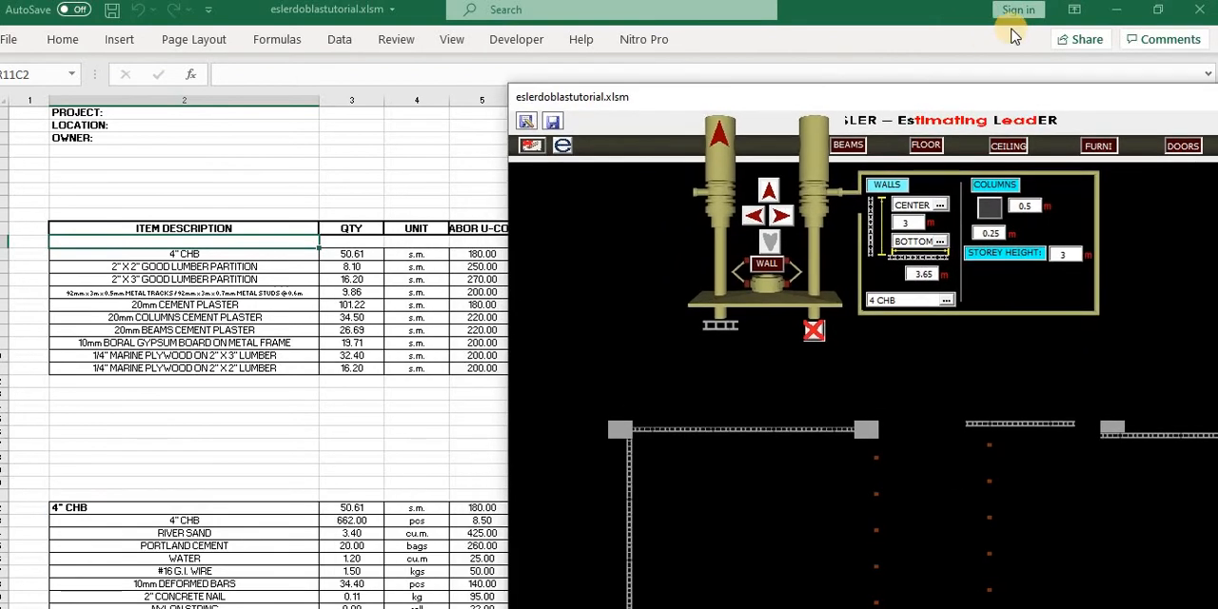
- Reduce the estimate workbook window, shift the drawing form, and look through the summary, walls and ceiling sheets
{"action": "left_click", "coordinate": [1154, 11]}
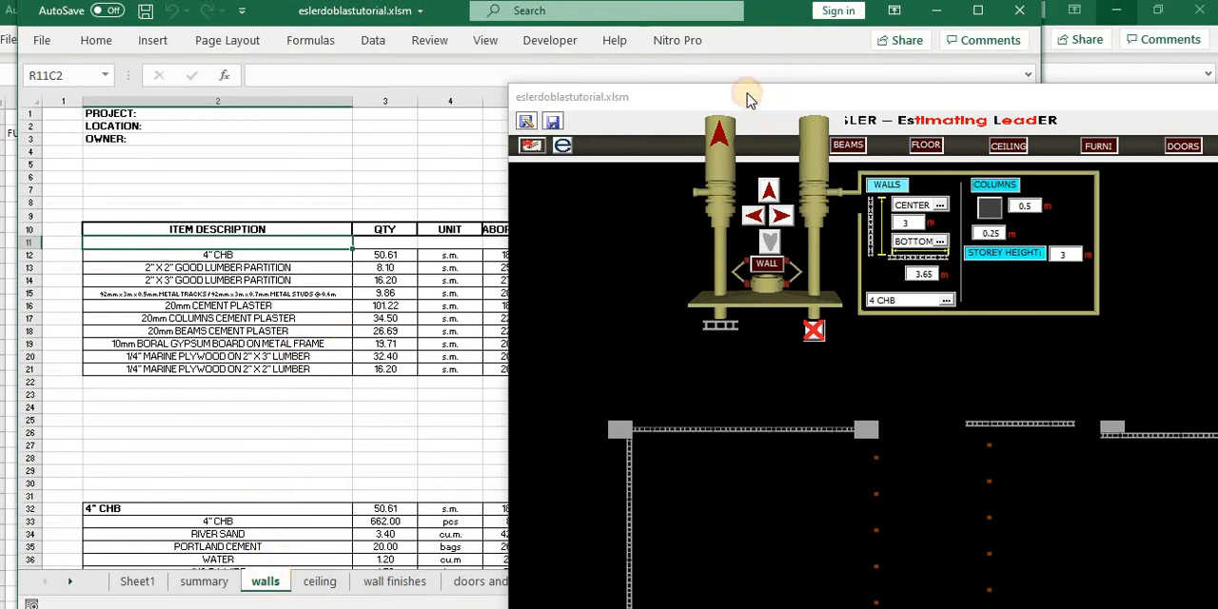
{"action": "left_click_drag", "start_coordinate": [748, 98], "coordinate": [725, 84]}
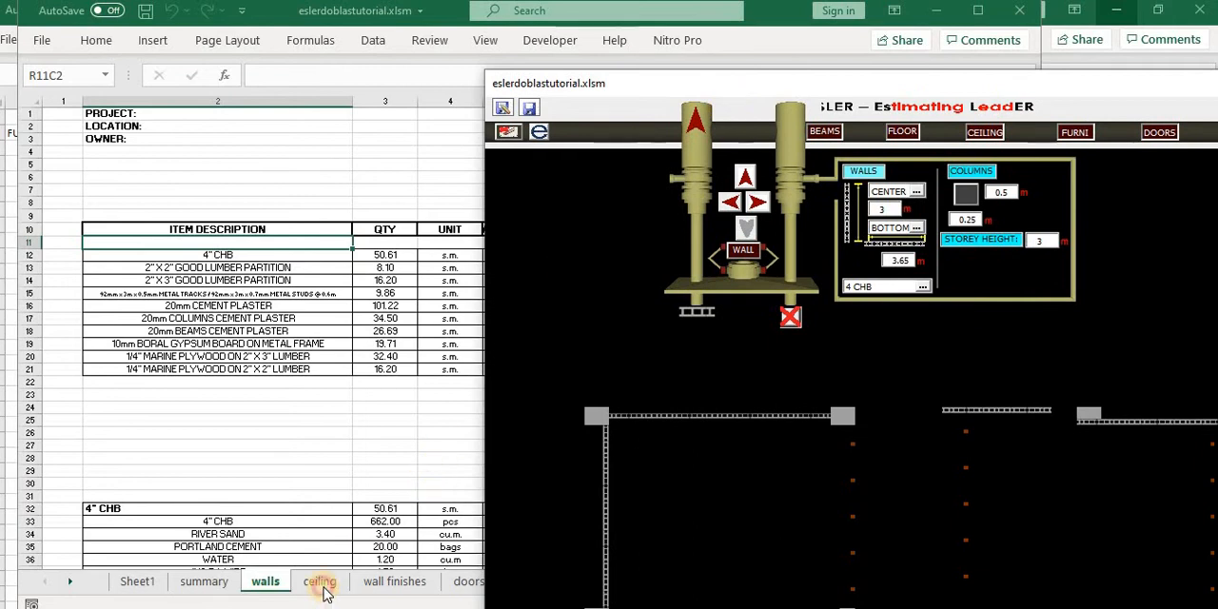
{"action": "left_click", "coordinate": [322, 584]}
{"action": "left_click", "coordinate": [279, 592]}
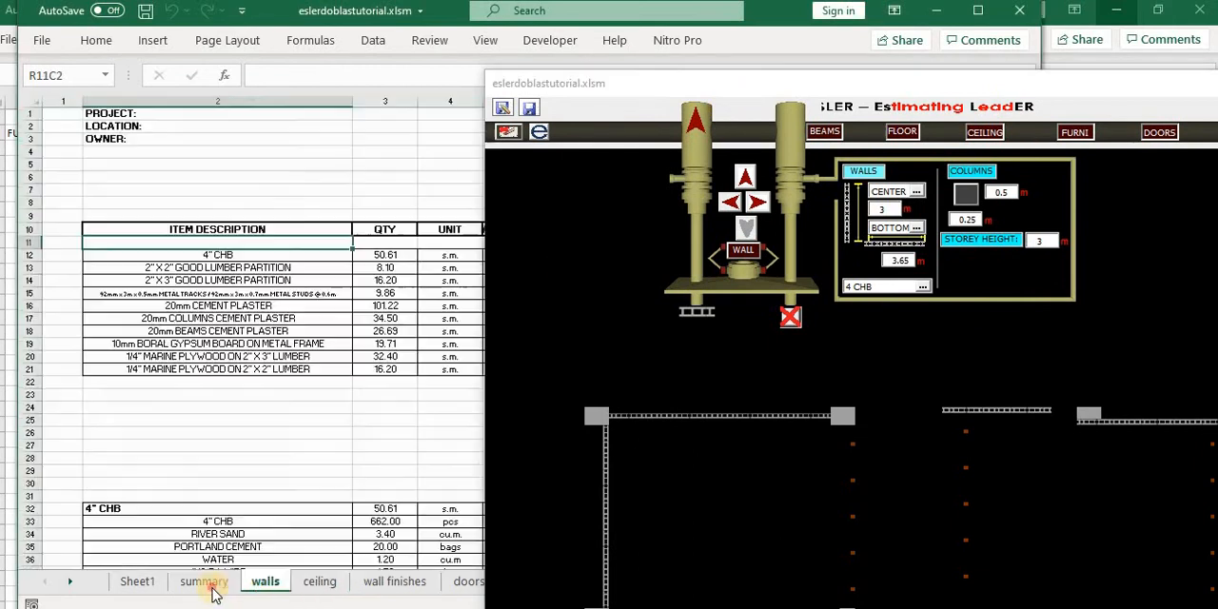
{"action": "left_click", "coordinate": [198, 584]}
{"action": "left_click", "coordinate": [264, 581]}
{"action": "left_click", "coordinate": [311, 588]}
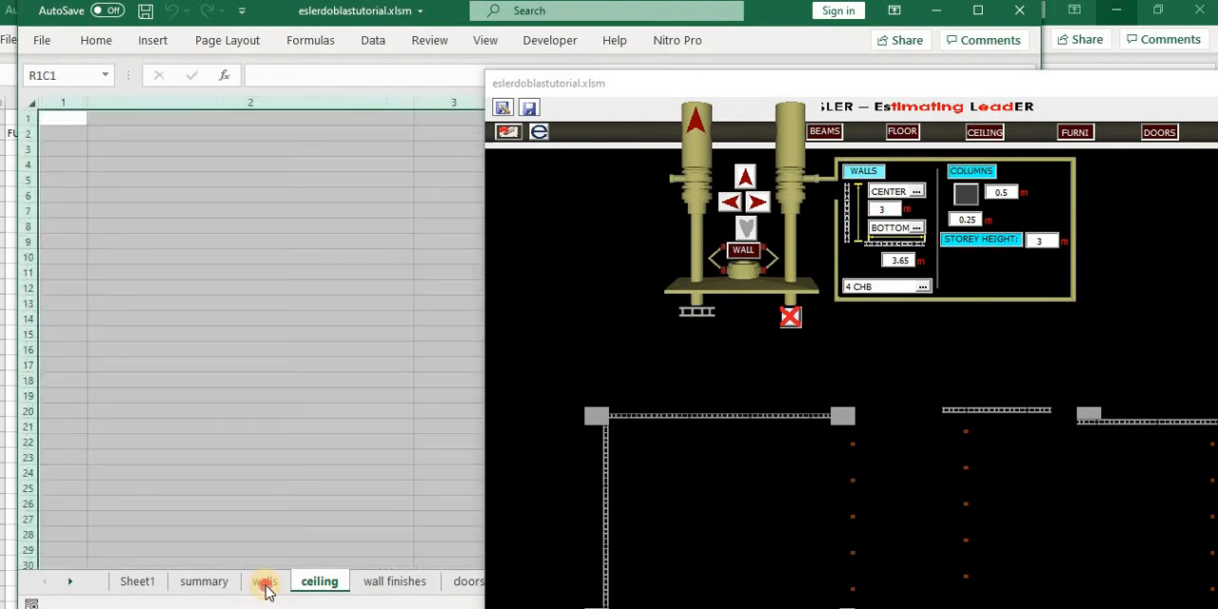
{"action": "left_click", "coordinate": [265, 582]}
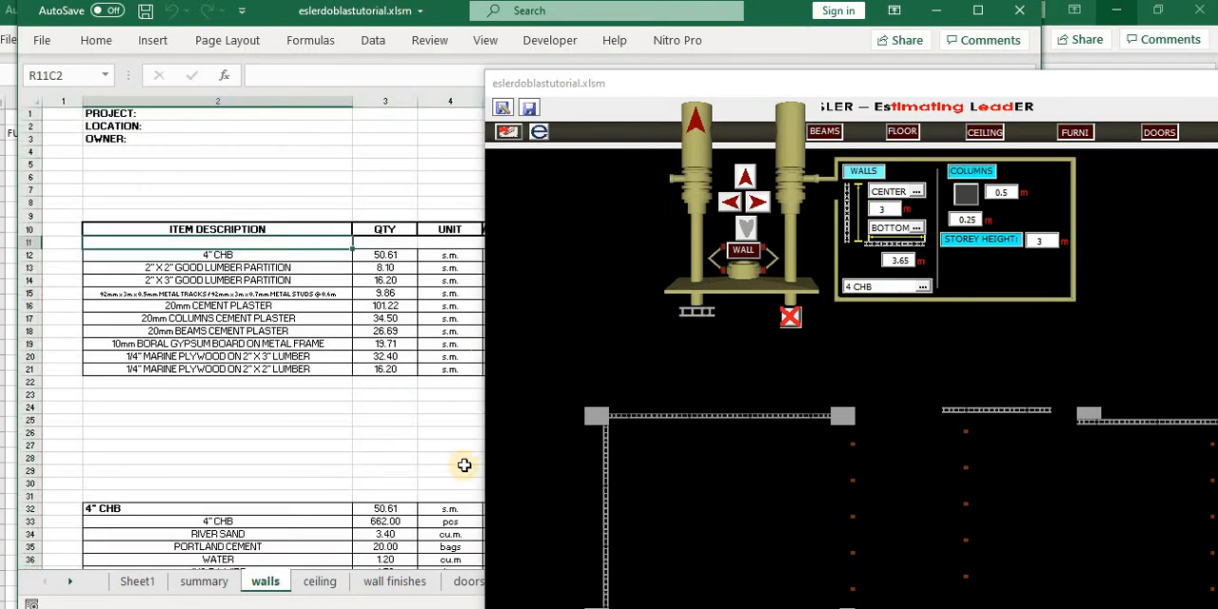
- Switch the drawing form to beams and back to walls, and bring the walls estimate sheet back into view
{"action": "left_click_drag", "start_coordinate": [752, 95], "coordinate": [687, 128]}
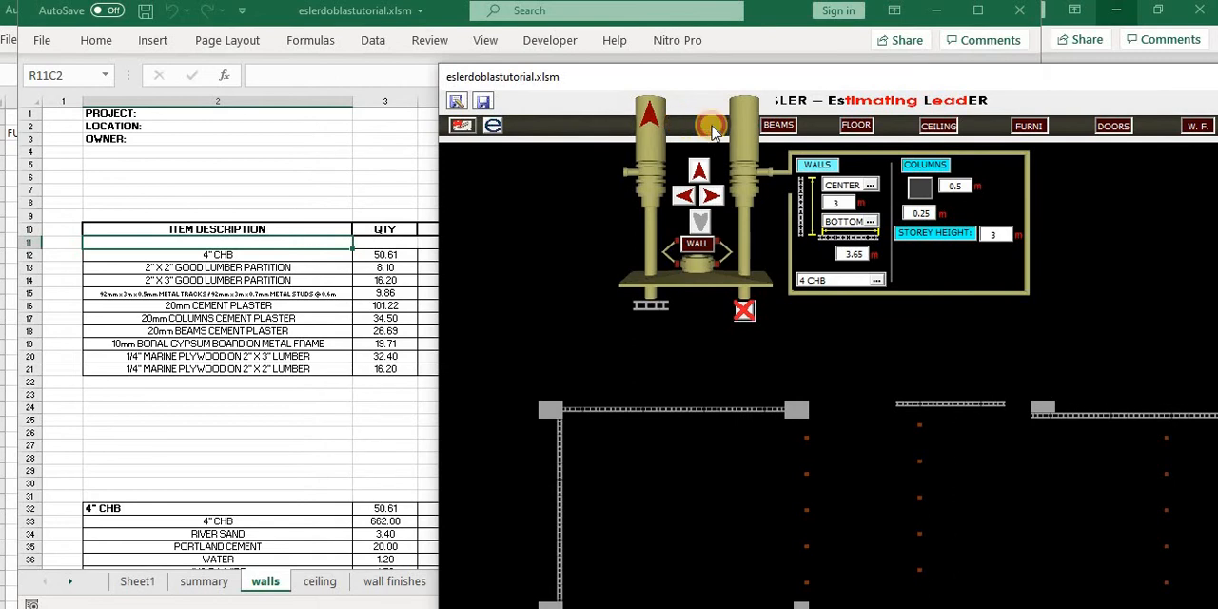
{"action": "left_click", "coordinate": [712, 128]}
{"action": "left_click", "coordinate": [775, 132]}
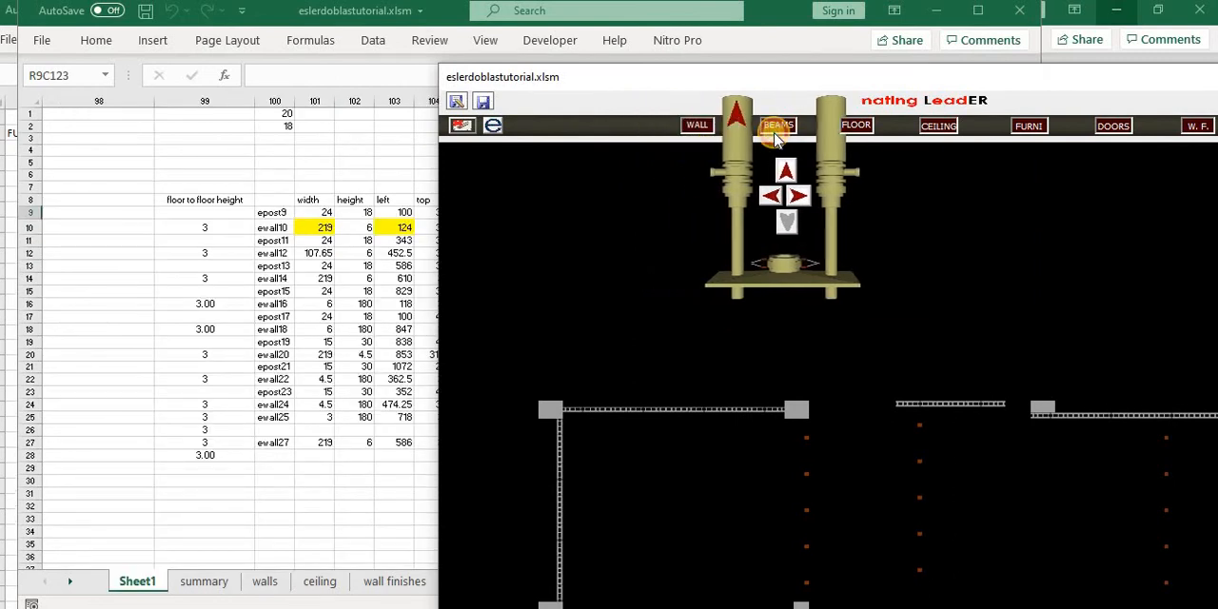
{"action": "left_click", "coordinate": [702, 134]}
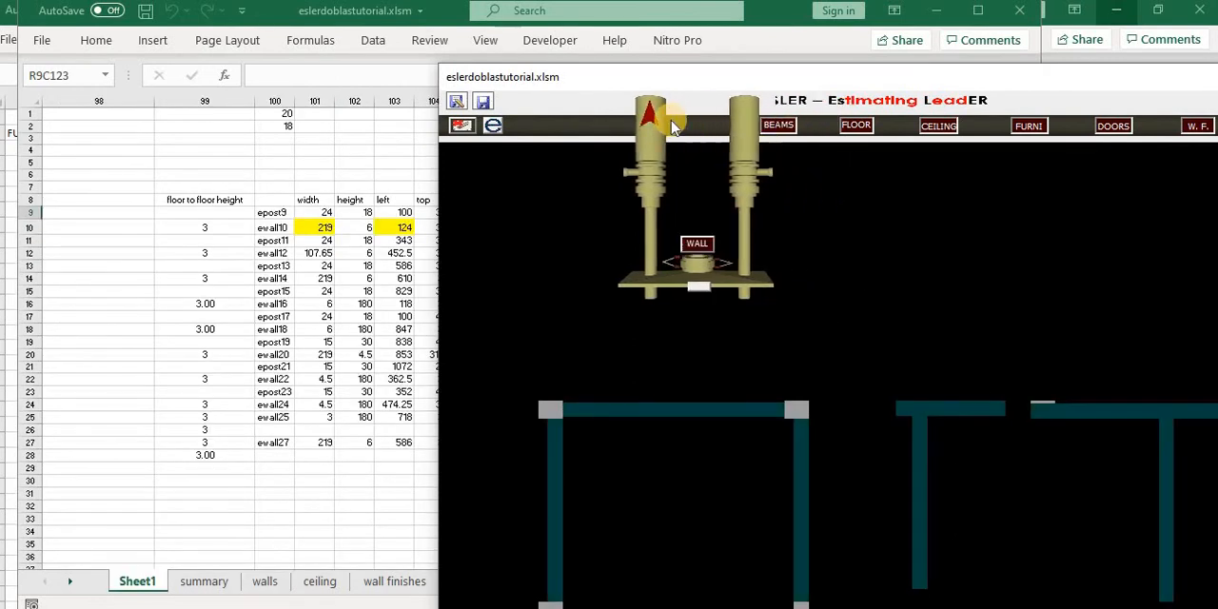
{"action": "left_click", "coordinate": [268, 583]}
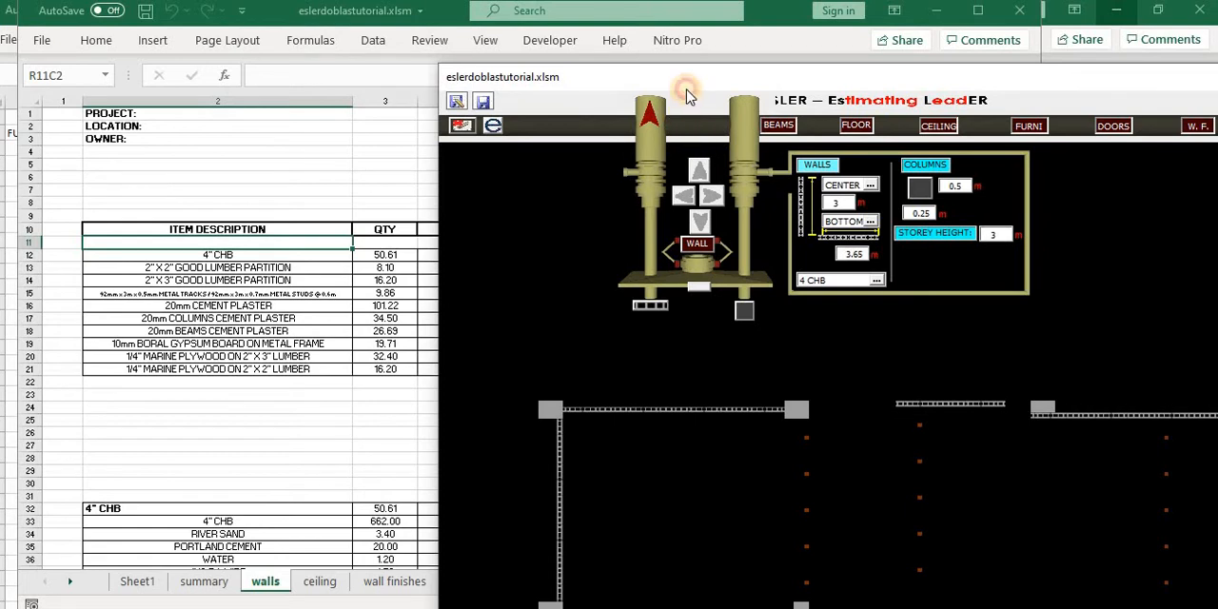
{"action": "left_click_drag", "start_coordinate": [689, 89], "coordinate": [688, 82]}
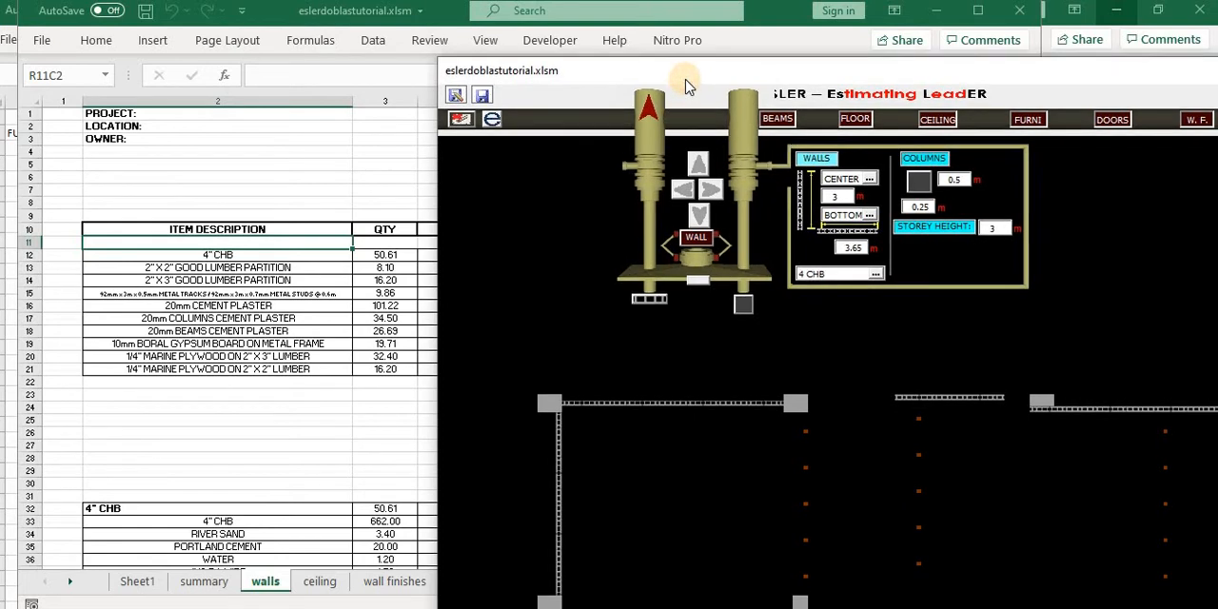
{"action": "left_click", "coordinate": [320, 433]}
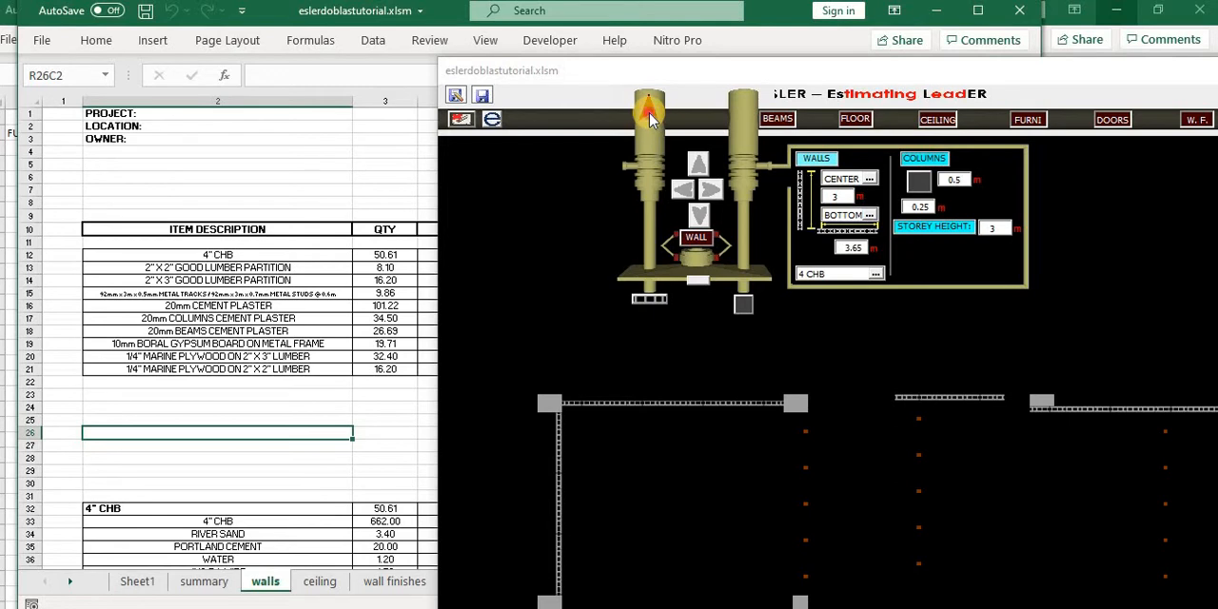
- Move the drawing form around to examine the ceiling sheet and the wall and column data on Sheet1
{"action": "left_click", "coordinate": [650, 114]}
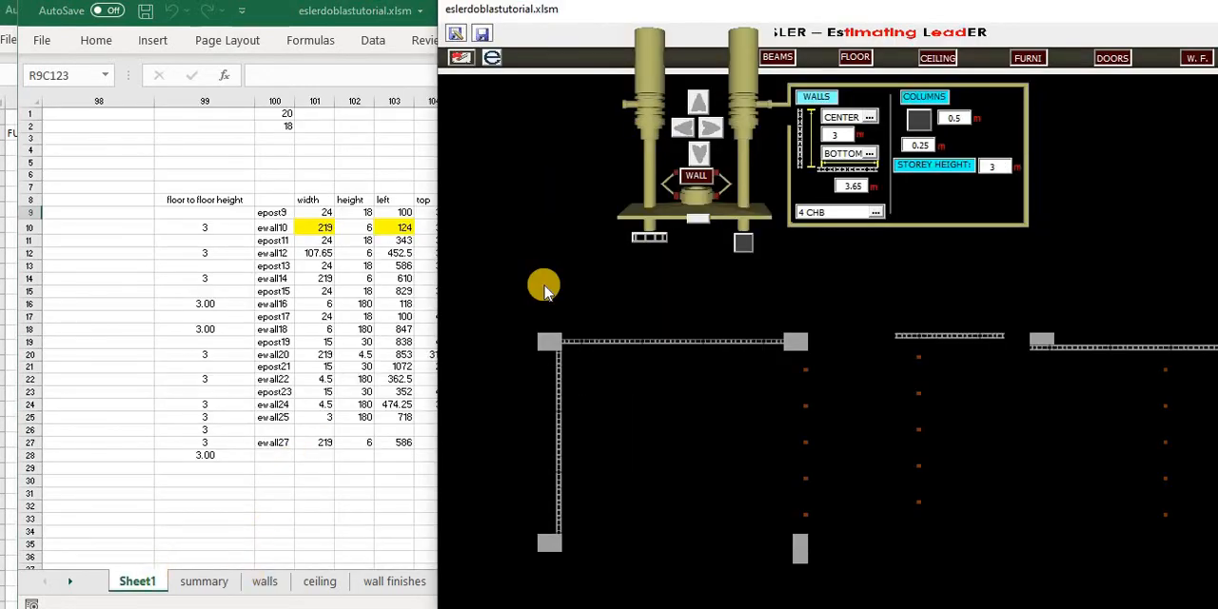
{"action": "left_click", "coordinate": [725, 95]}
{"action": "left_click_drag", "start_coordinate": [726, 93], "coordinate": [702, 130]}
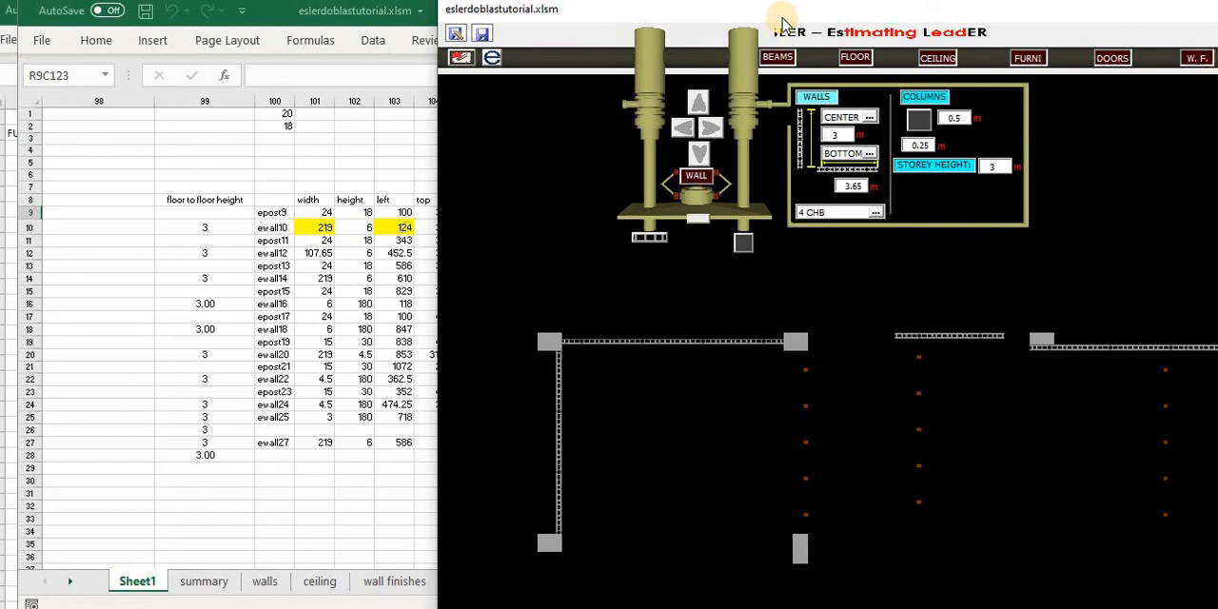
{"action": "left_click", "coordinate": [318, 581]}
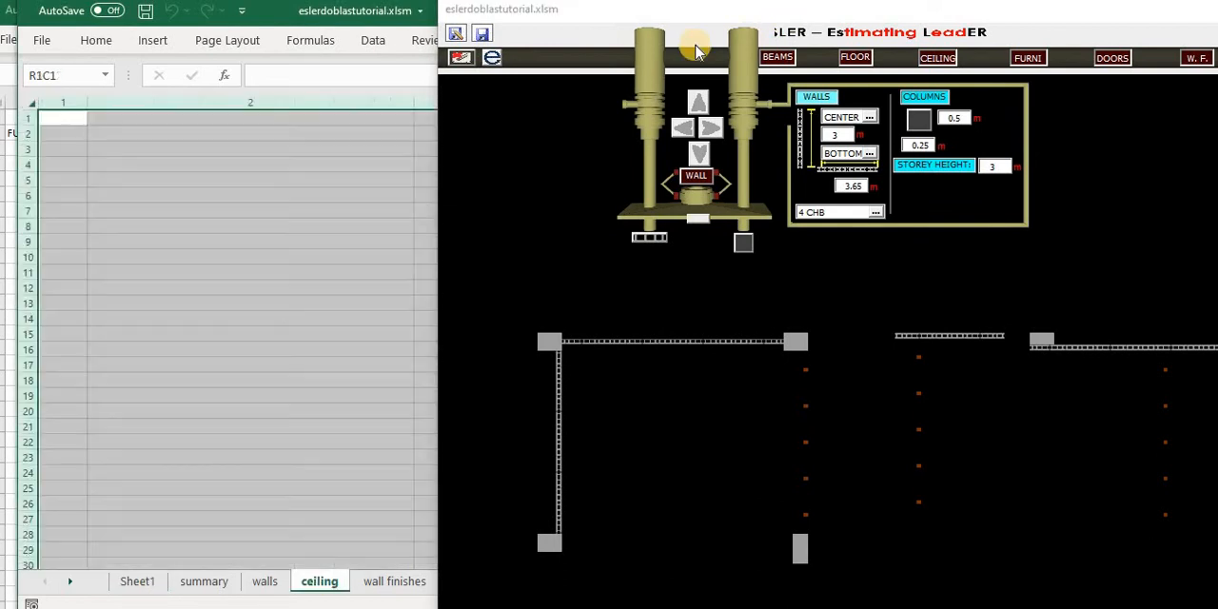
{"action": "left_click_drag", "start_coordinate": [786, 17], "coordinate": [569, 38]}
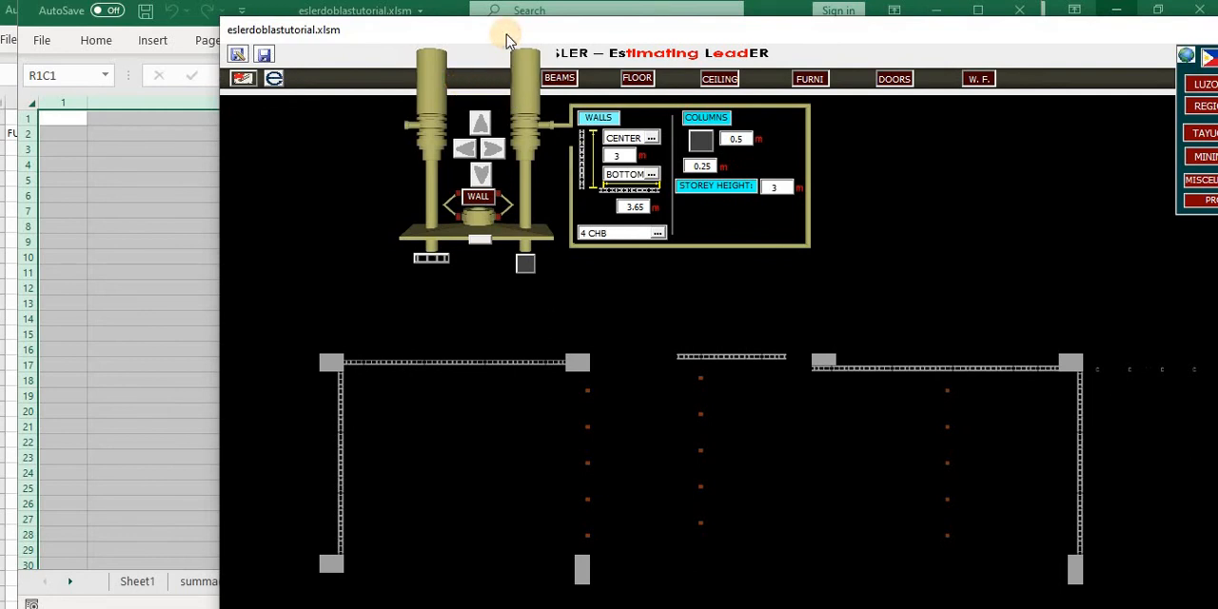
{"action": "left_click_drag", "start_coordinate": [506, 36], "coordinate": [606, 33]}
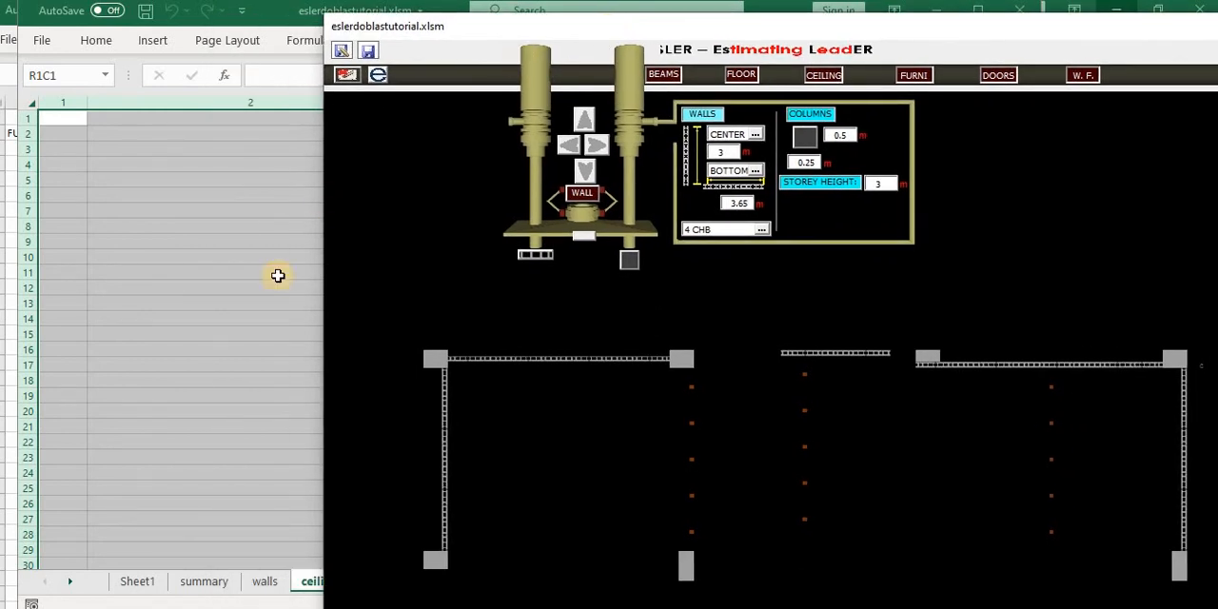
{"action": "left_click", "coordinate": [270, 292]}
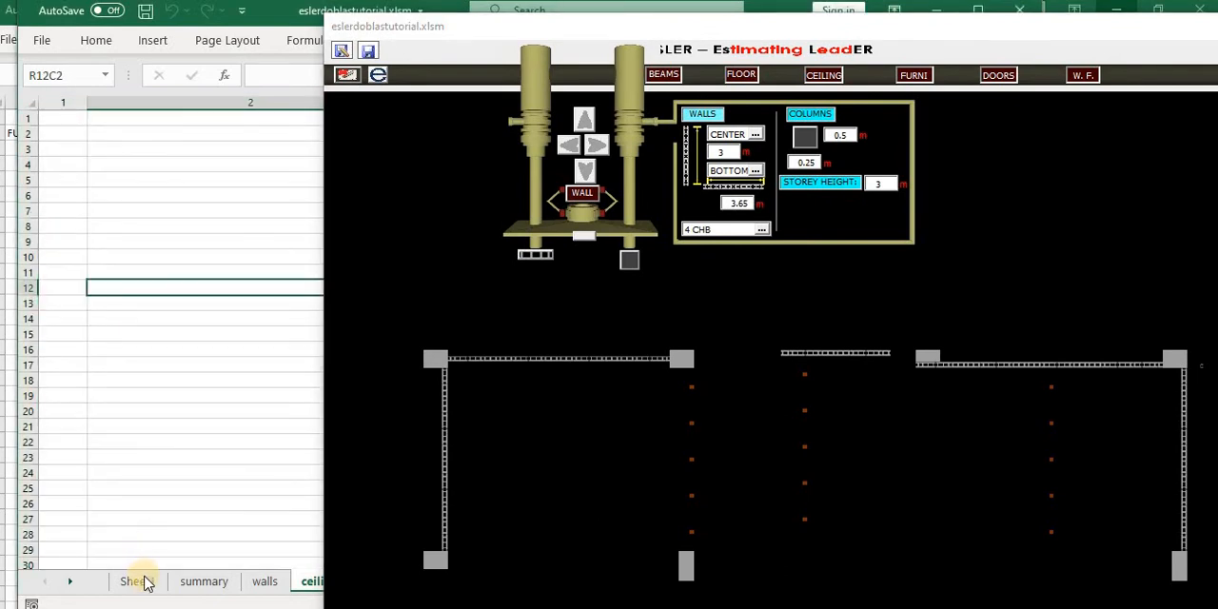
{"action": "left_click", "coordinate": [138, 581]}
{"action": "left_click", "coordinate": [169, 467]}
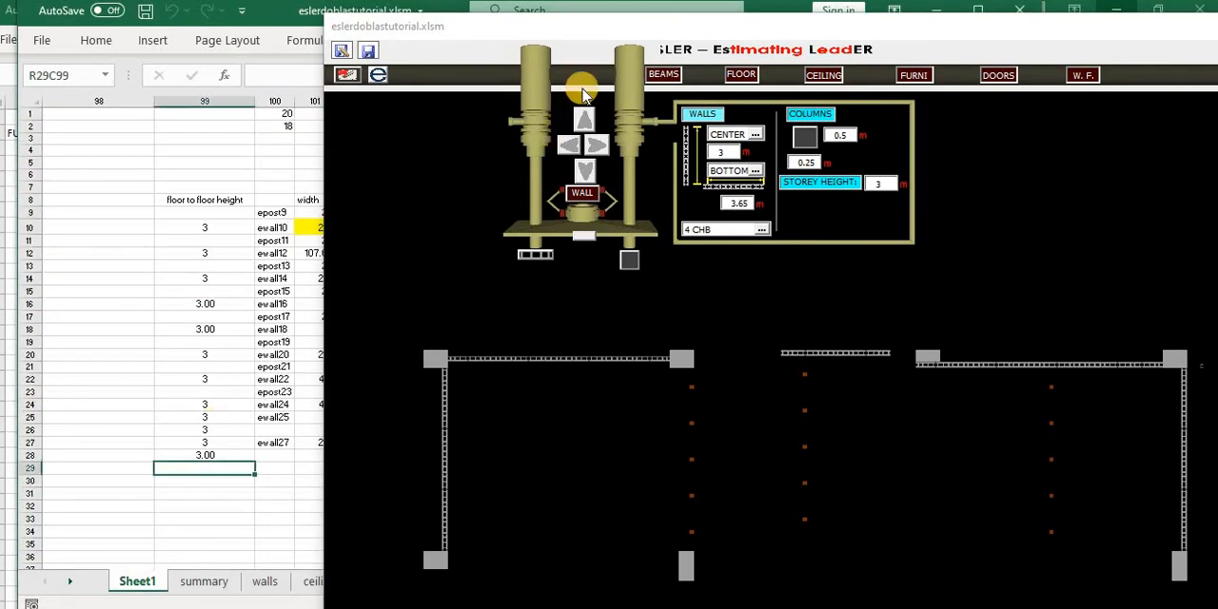
- Display the plan's beams, reposition the form to show the whole plan, and return to wall mode
{"action": "left_click", "coordinate": [674, 80]}
{"action": "left_click", "coordinate": [695, 25]}
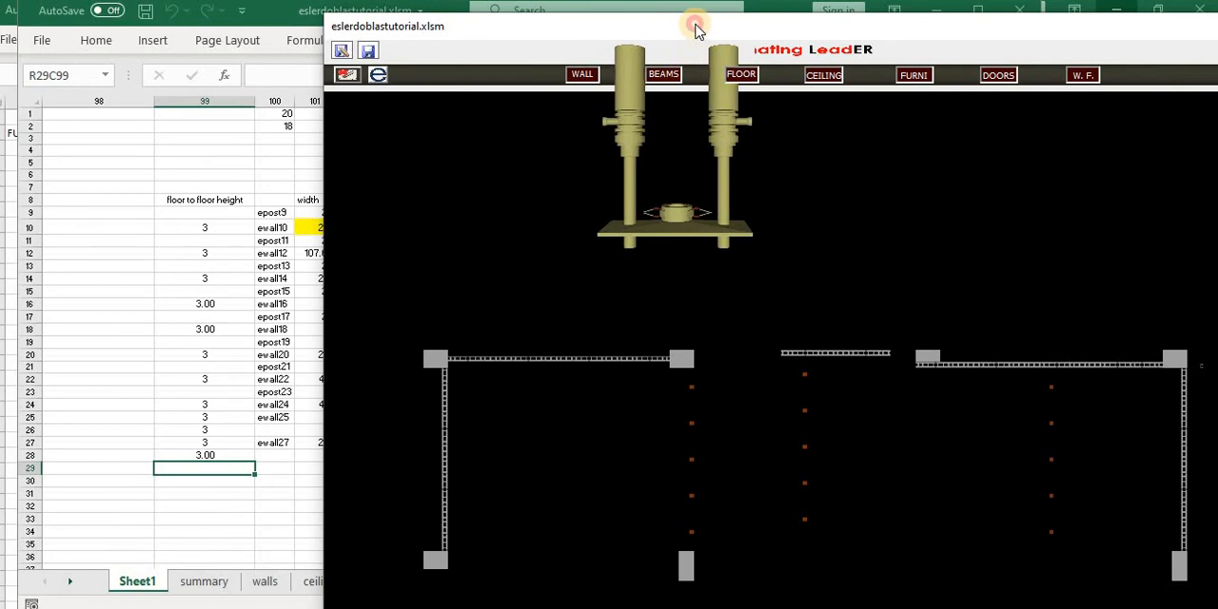
{"action": "mouse_move", "coordinate": [696, 26]}
{"action": "left_mouse_down"}
{"action": "mouse_move", "coordinate": [454, 41]}
{"action": "mouse_move", "coordinate": [359, 33]}
{"action": "mouse_move", "coordinate": [405, 32]}
{"action": "left_mouse_up"}
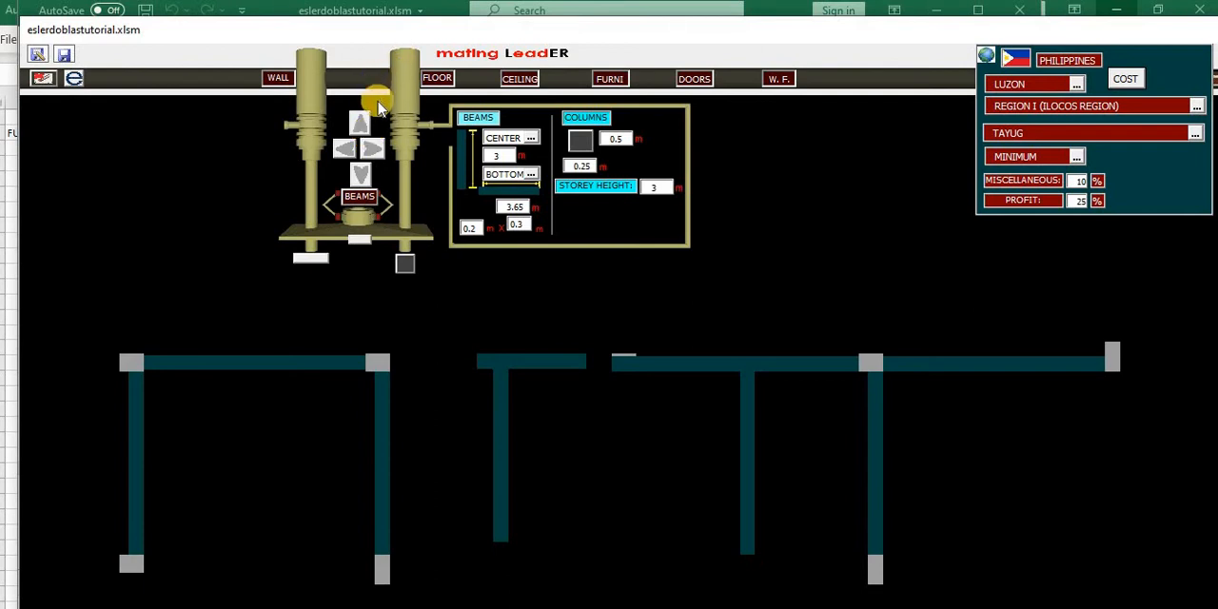
{"action": "left_click", "coordinate": [279, 80]}
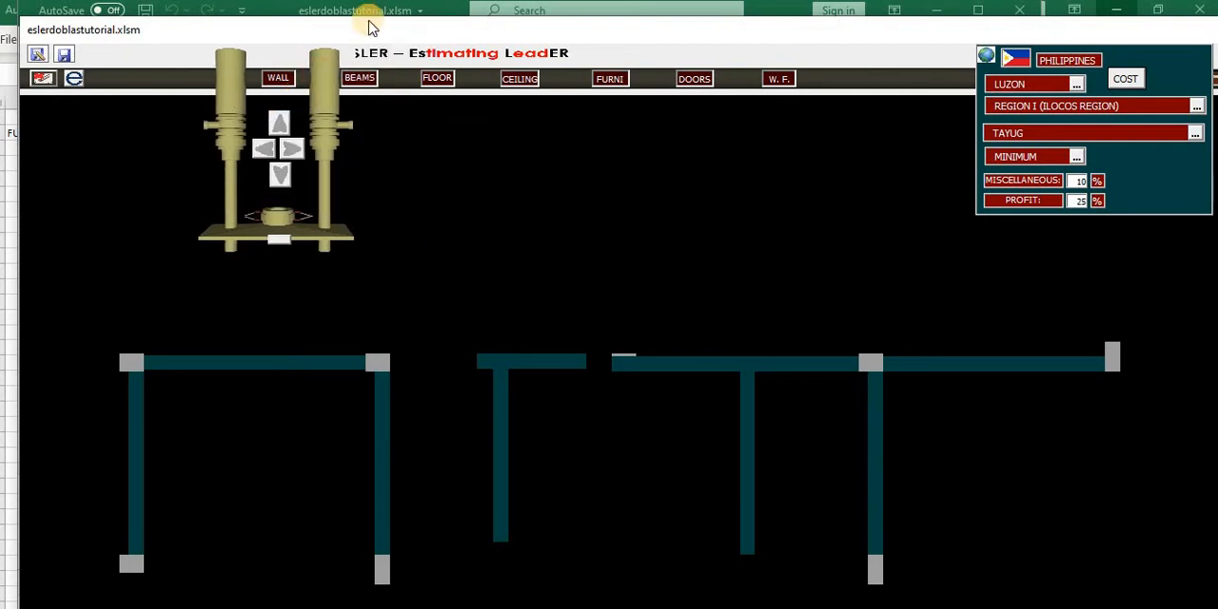
{"action": "left_click_drag", "start_coordinate": [380, 30], "coordinate": [356, 18]}
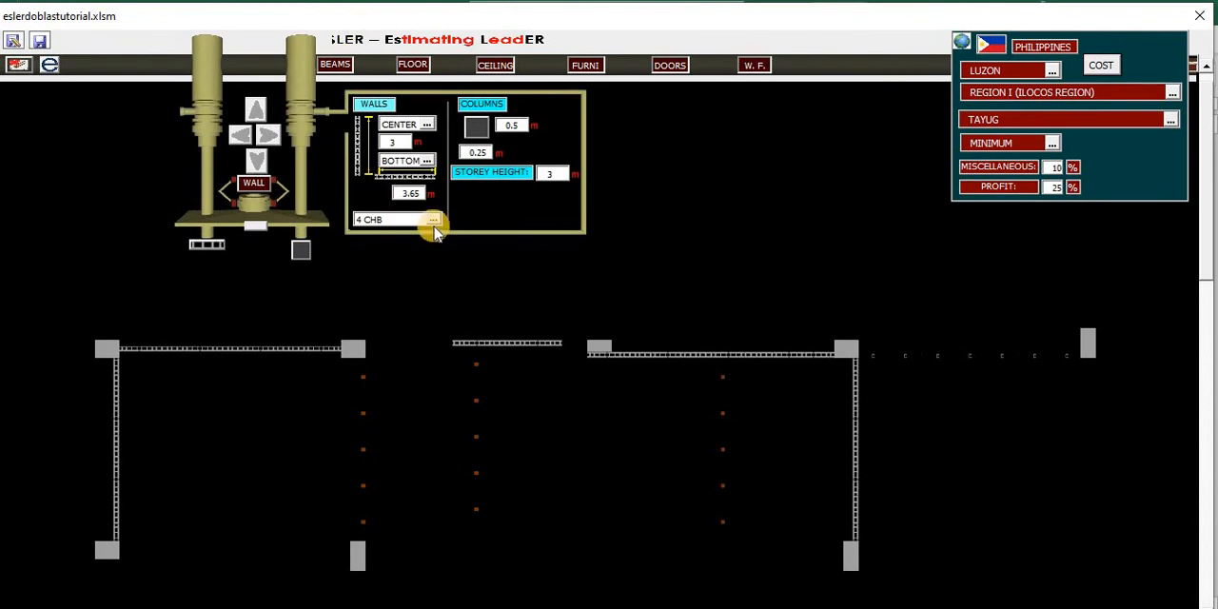
- Set the storey height to 2.5 m and add a 3.65 m 4 CHB wall with an end column rightward from the plan's lower-right column
{"action": "left_click", "coordinate": [563, 173]}
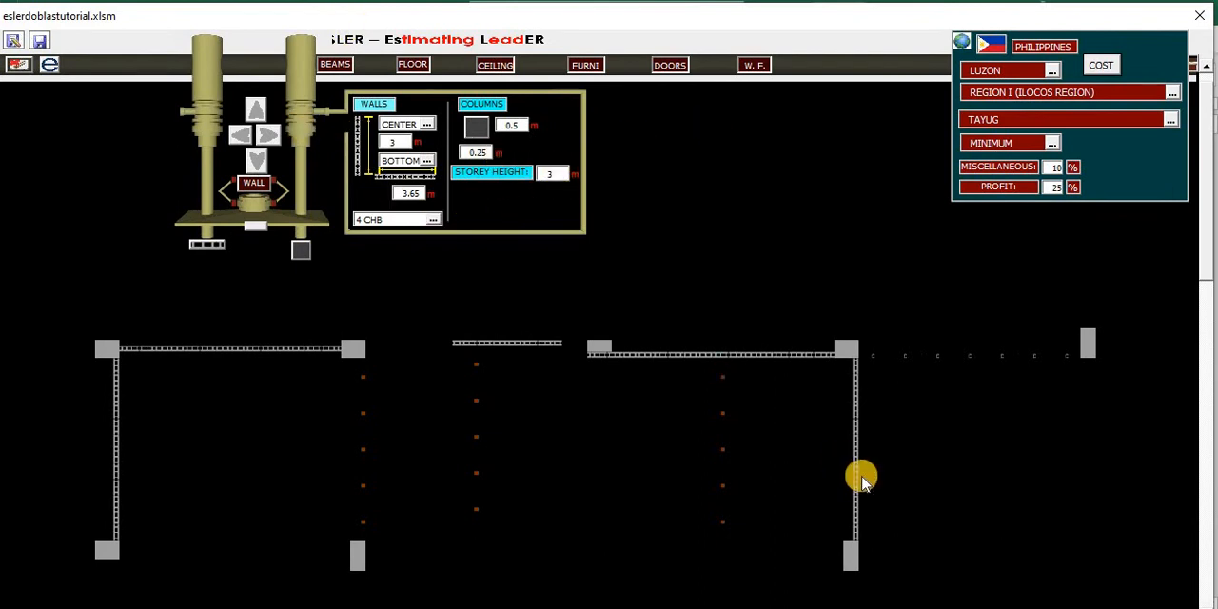
{"action": "left_click", "coordinate": [854, 556]}
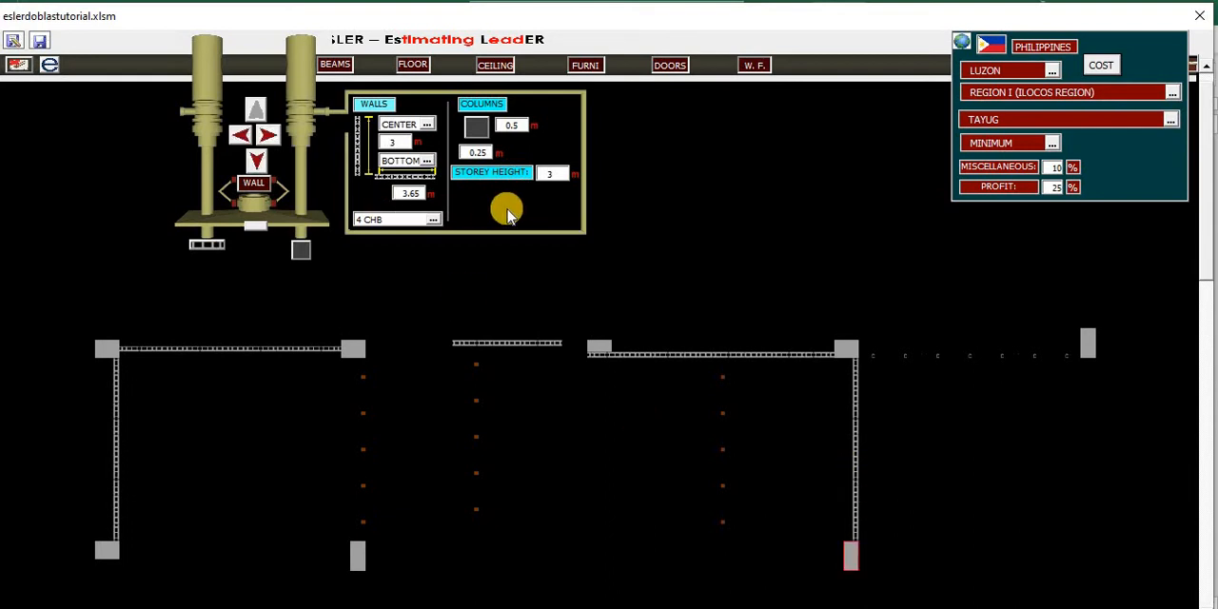
{"action": "left_click", "coordinate": [504, 164]}
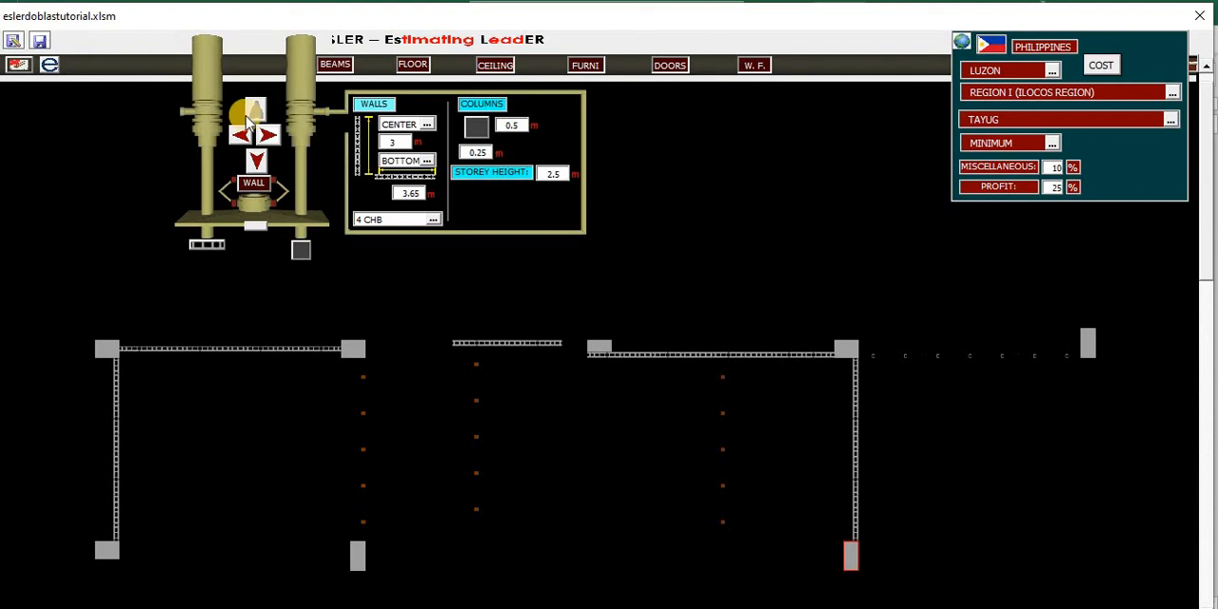
{"action": "left_click", "coordinate": [271, 139]}
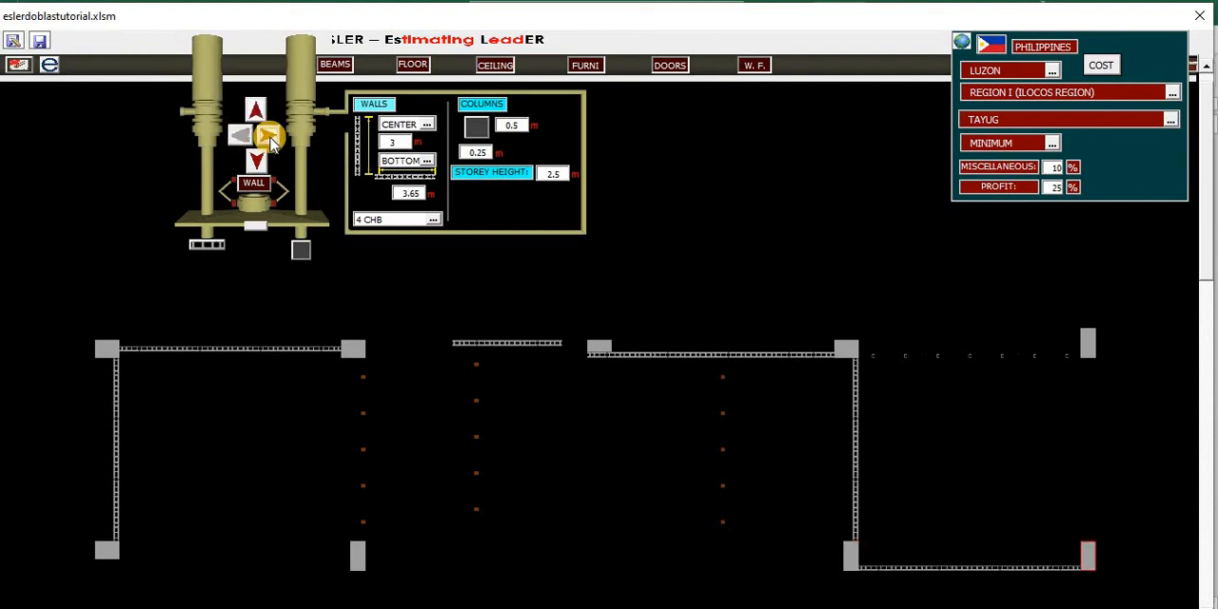
- Switch to wall finishes, hide the location and cost settings, and compare the finishes of the rightmost vertical wall and the new lower wall
{"action": "left_click", "coordinate": [467, 106]}
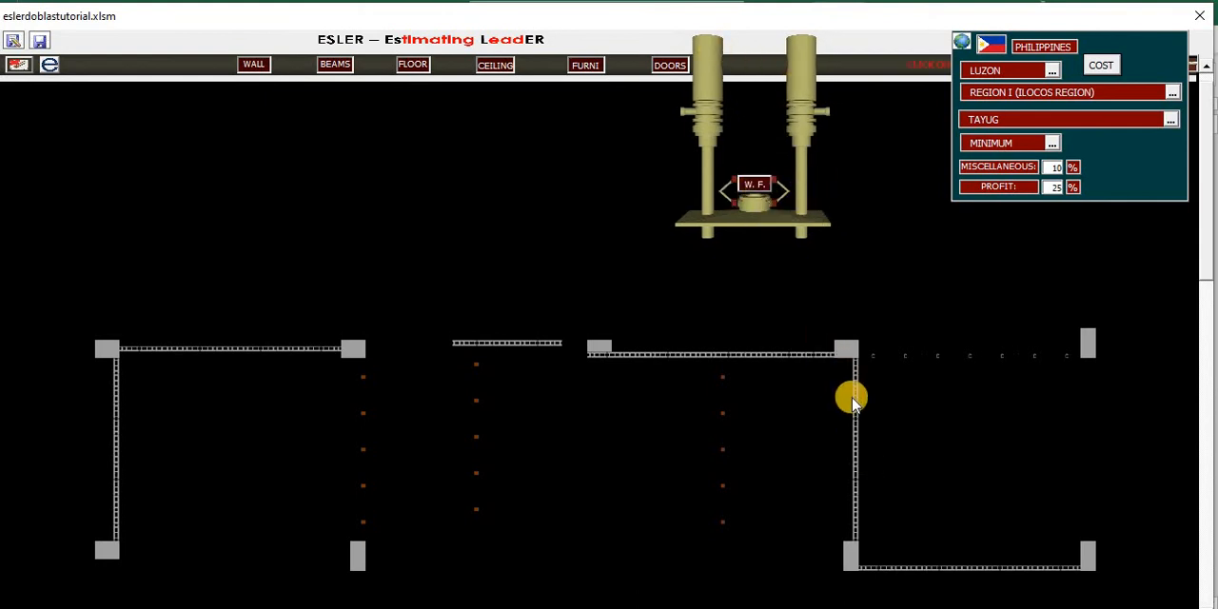
{"action": "left_click", "coordinate": [963, 45]}
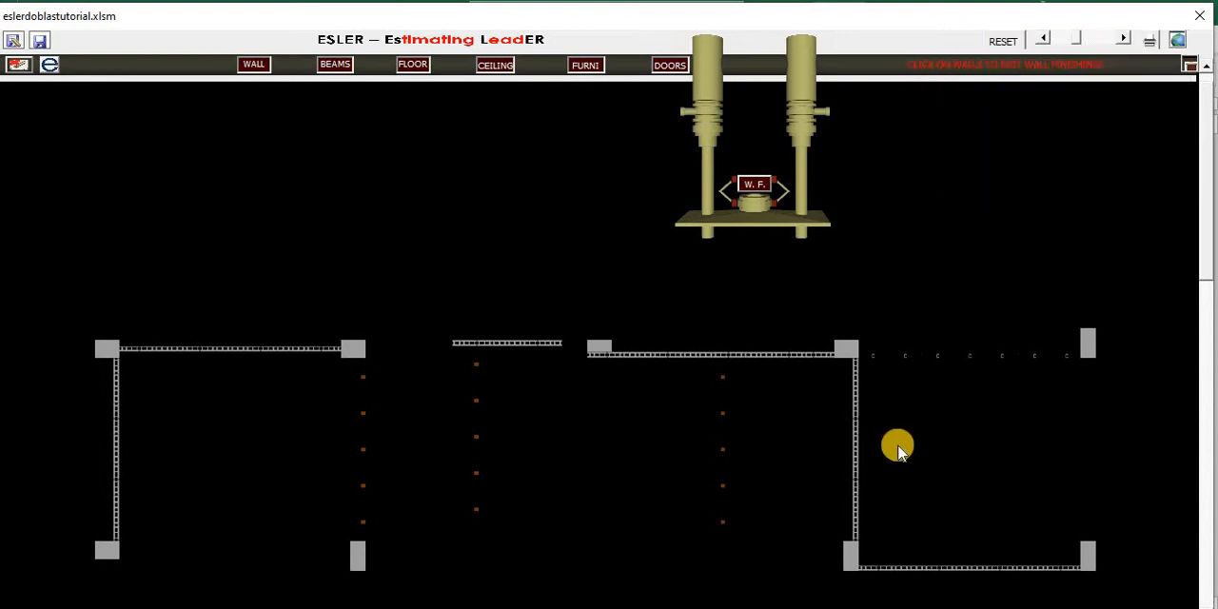
{"action": "left_click", "coordinate": [855, 433]}
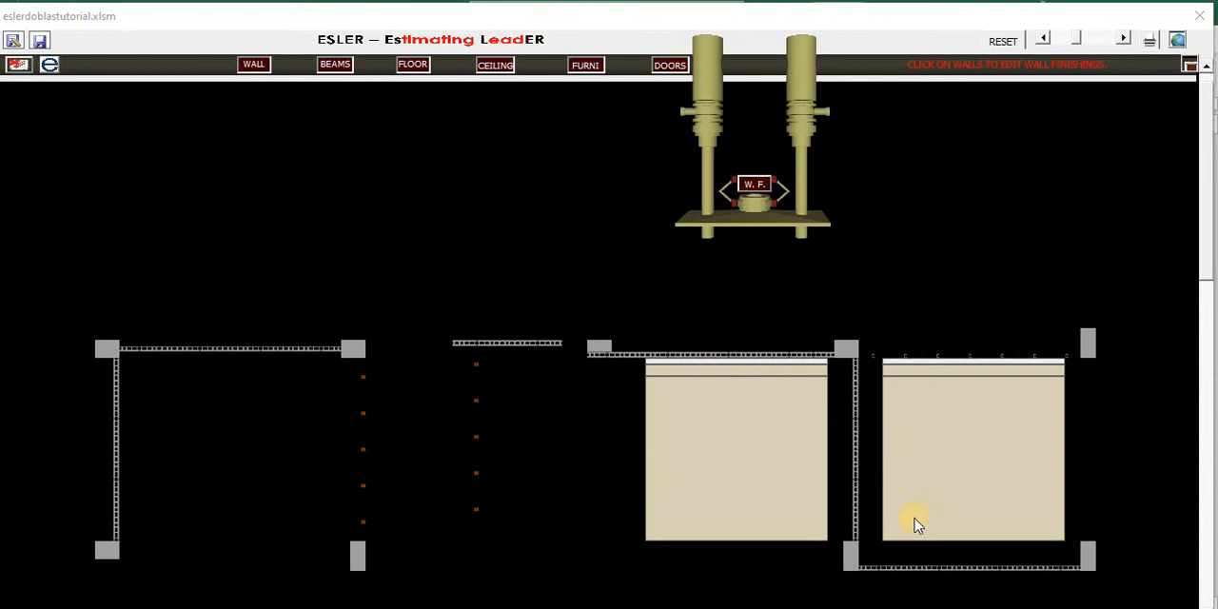
{"action": "left_click", "coordinate": [915, 569]}
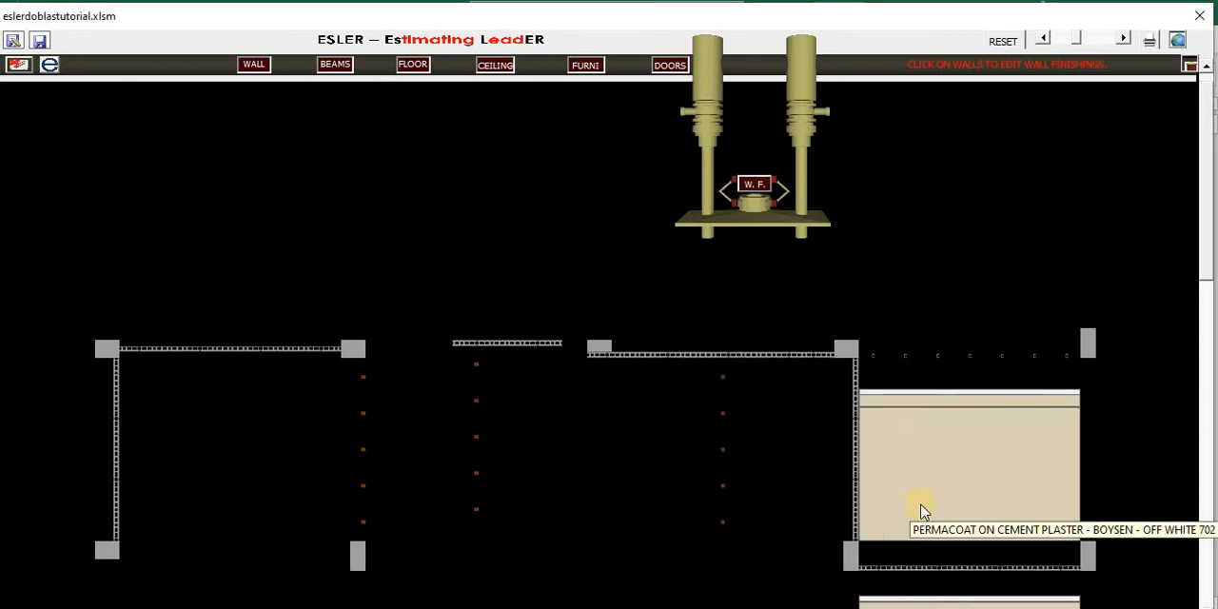
{"action": "left_click", "coordinate": [855, 437]}
{"action": "left_click", "coordinate": [914, 568]}
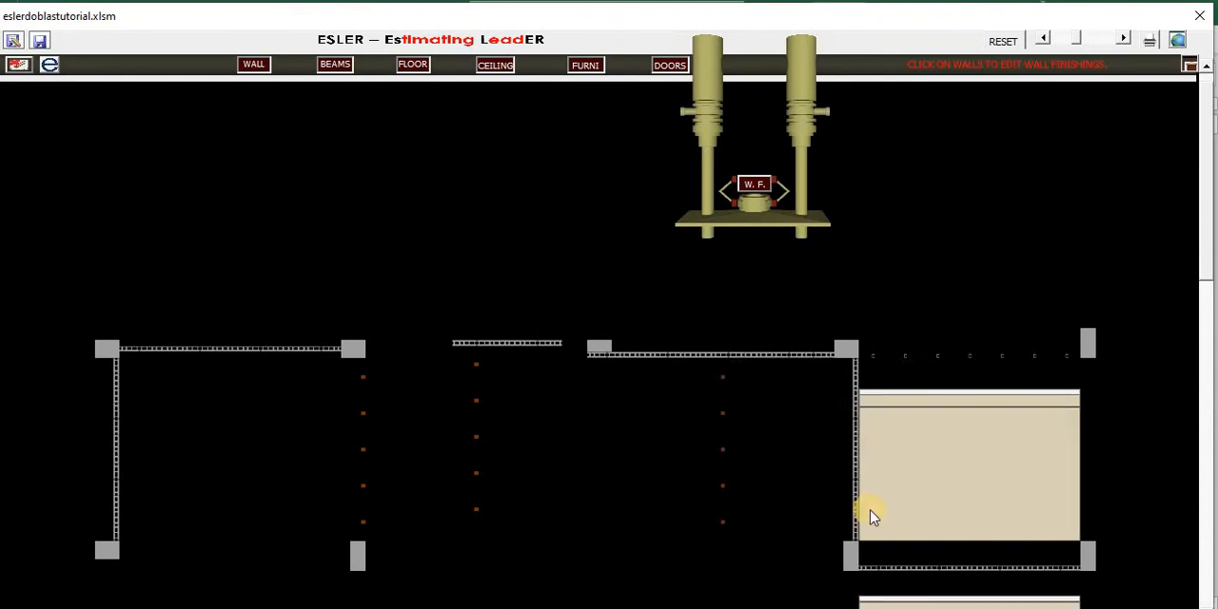
{"action": "left_click", "coordinate": [854, 486]}
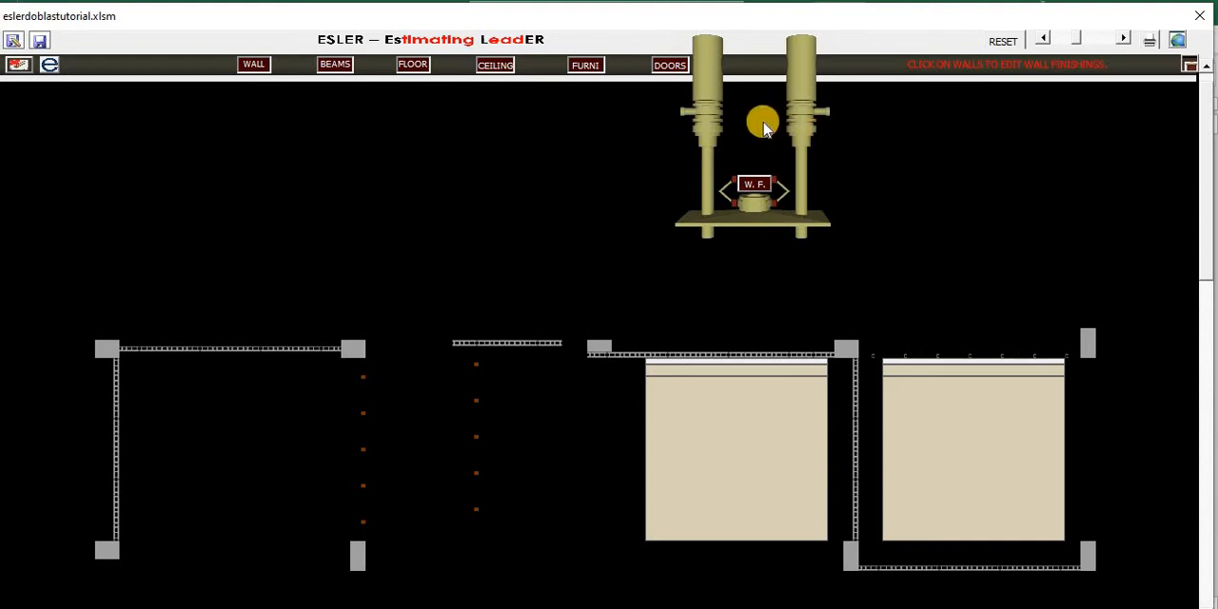
- Switch to the beams view and erase the beam over the lower-right horizontal wall
{"action": "left_click", "coordinate": [276, 141]}
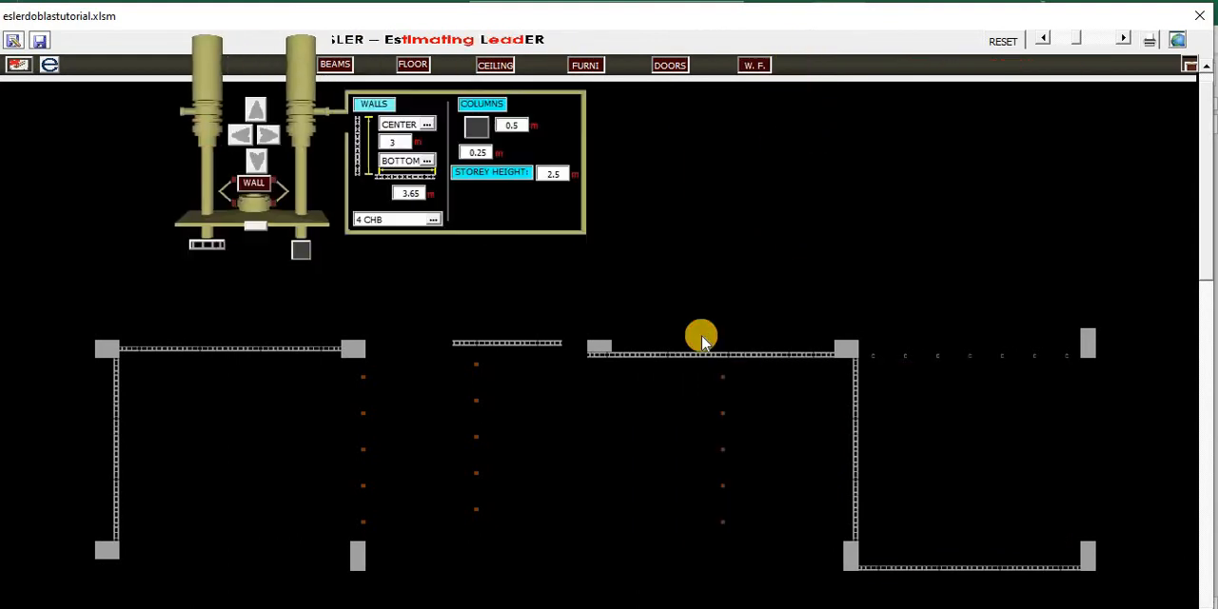
{"action": "left_click", "coordinate": [333, 68]}
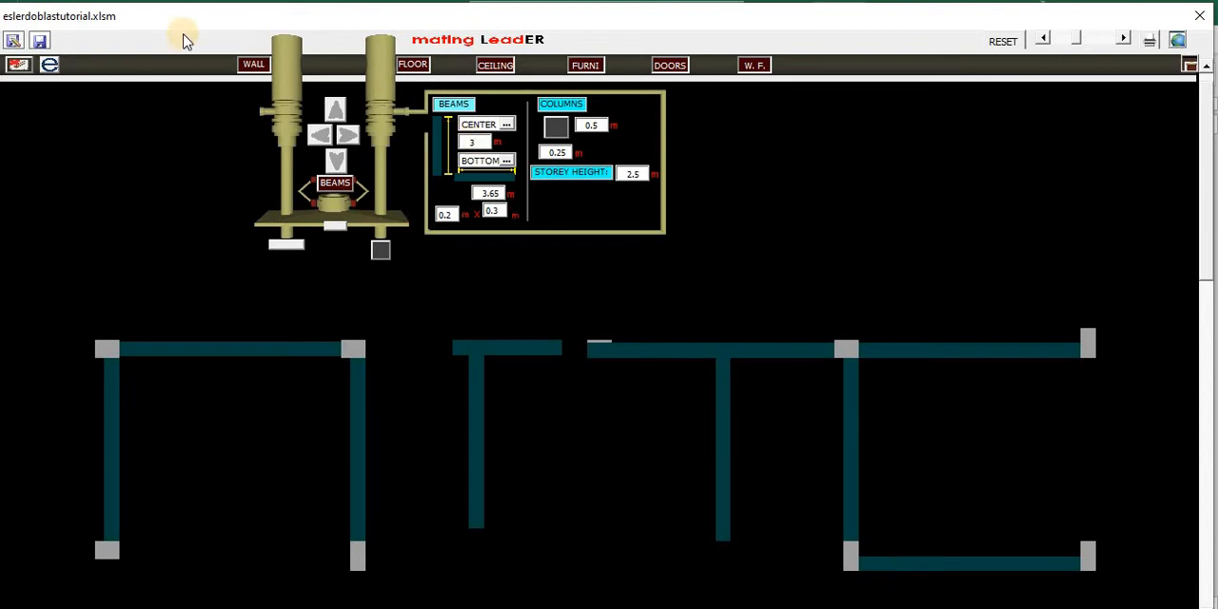
{"action": "left_click", "coordinate": [49, 64]}
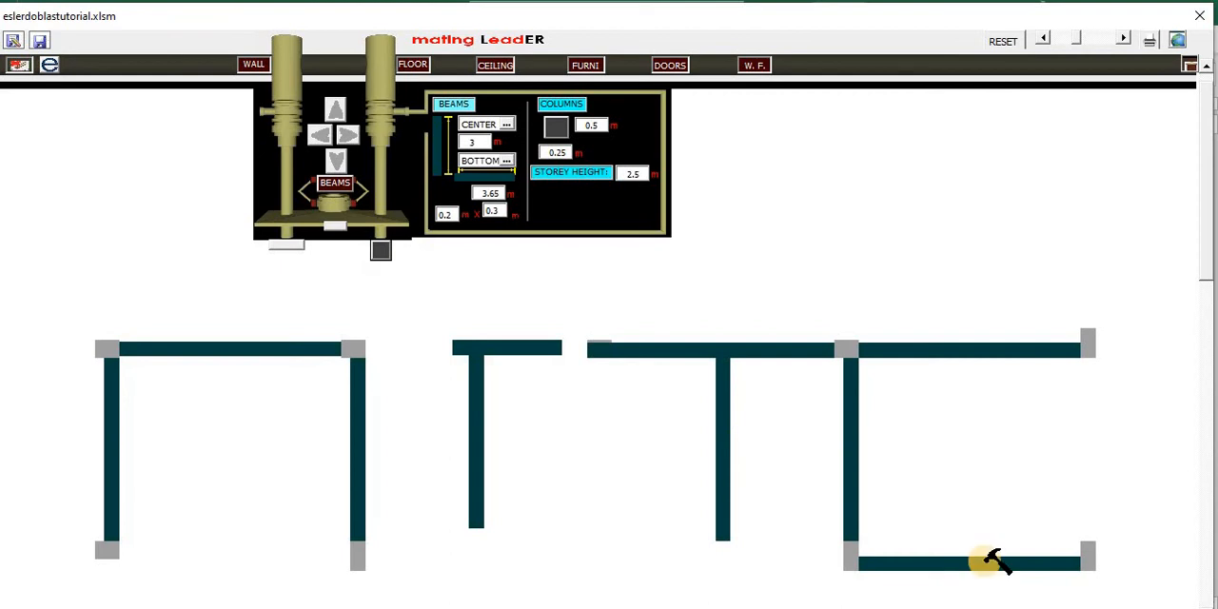
{"action": "left_click", "coordinate": [982, 562]}
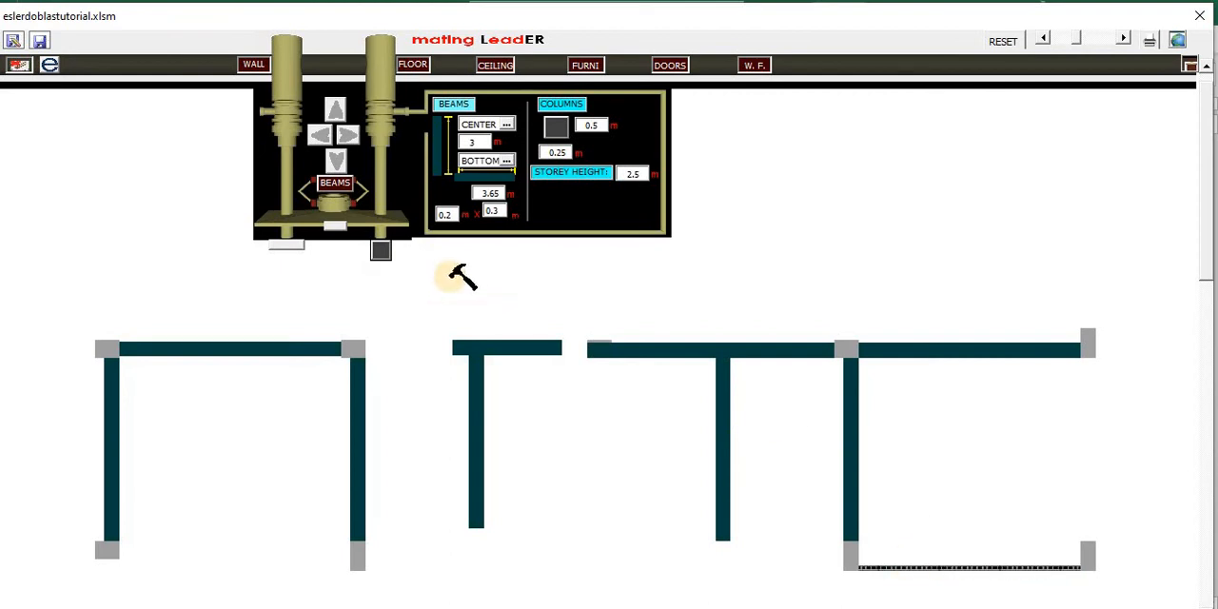
{"action": "left_click", "coordinate": [19, 65]}
- Show the wall finishes of the lower-right horizontal wall and paint its upper face with a tan Permacoat colour
{"action": "left_click", "coordinate": [751, 69]}
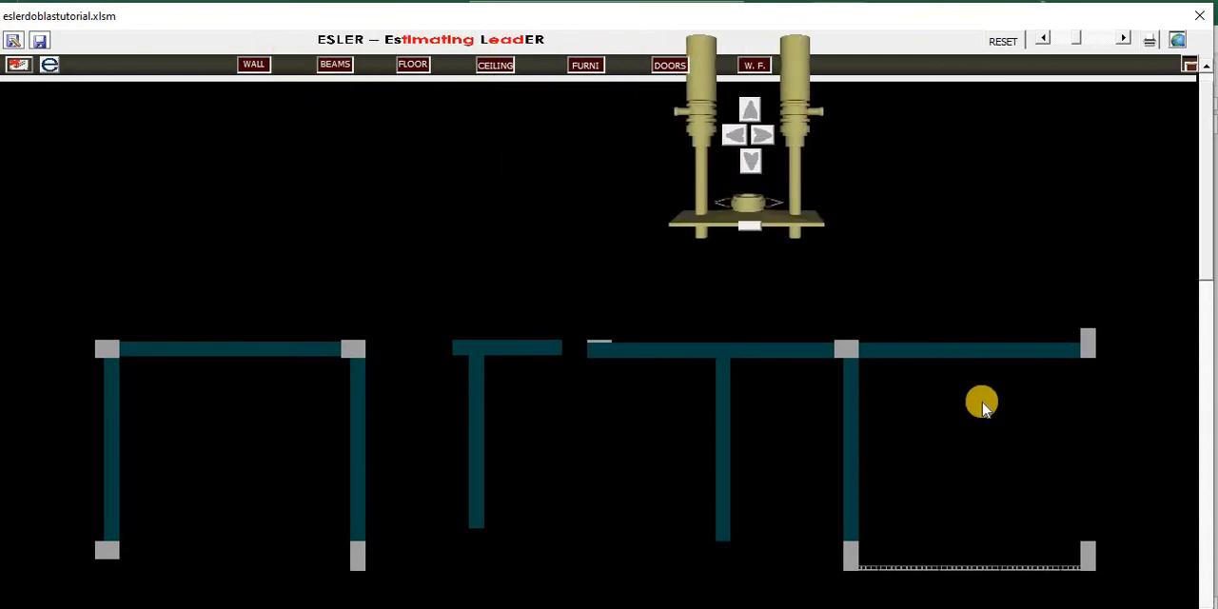
{"action": "left_click", "coordinate": [974, 569]}
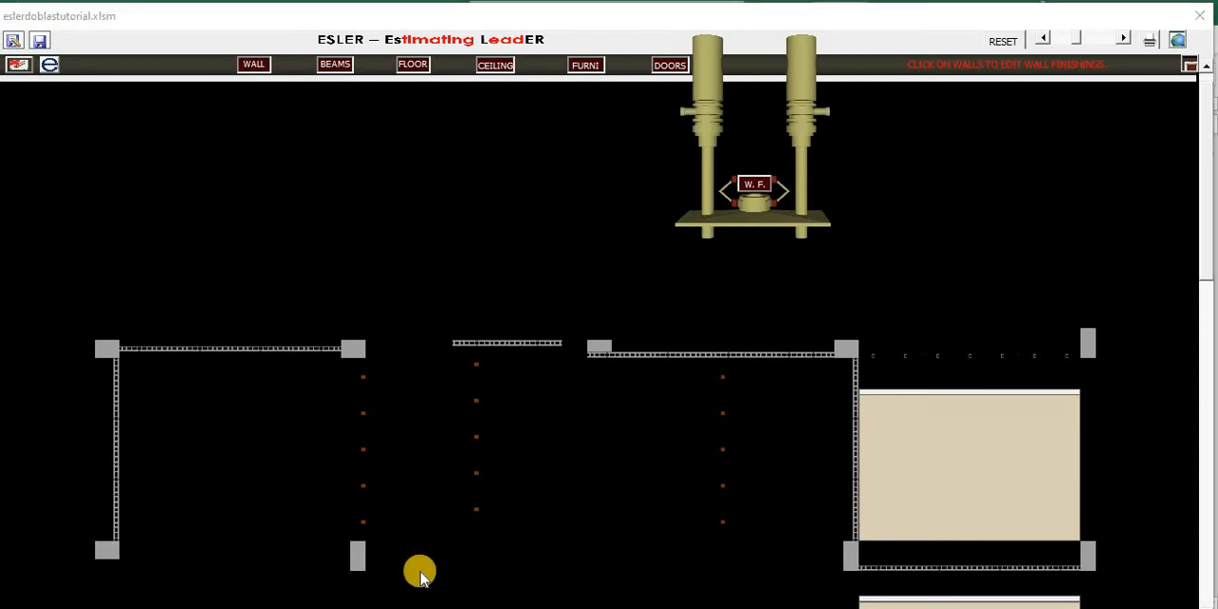
{"action": "left_click", "coordinate": [904, 455]}
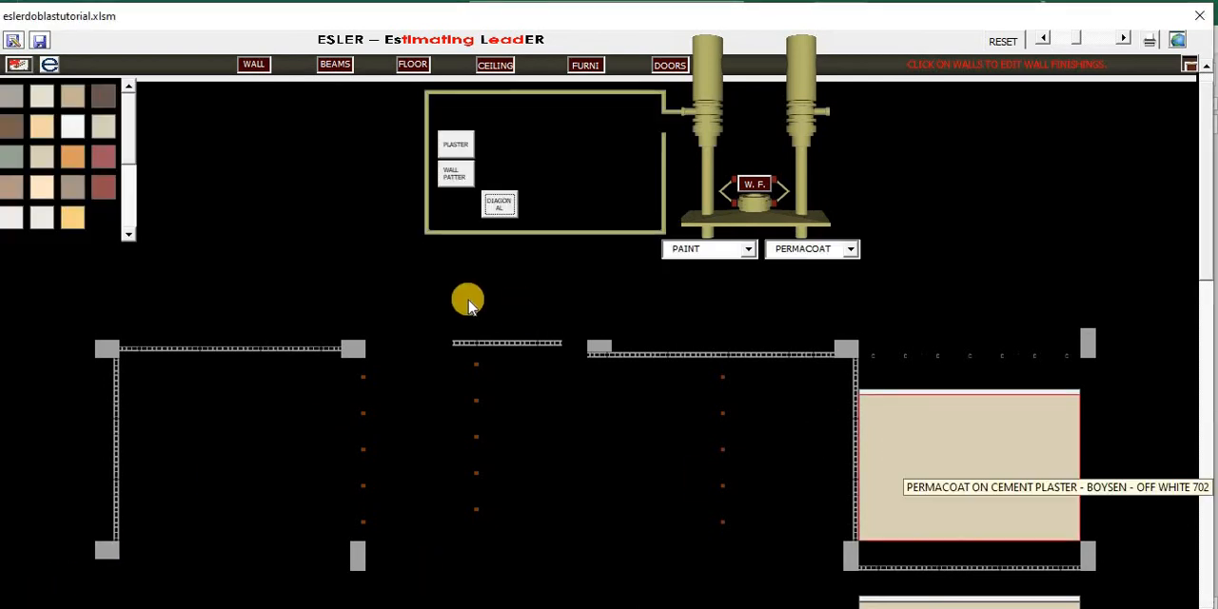
{"action": "left_click", "coordinate": [71, 92]}
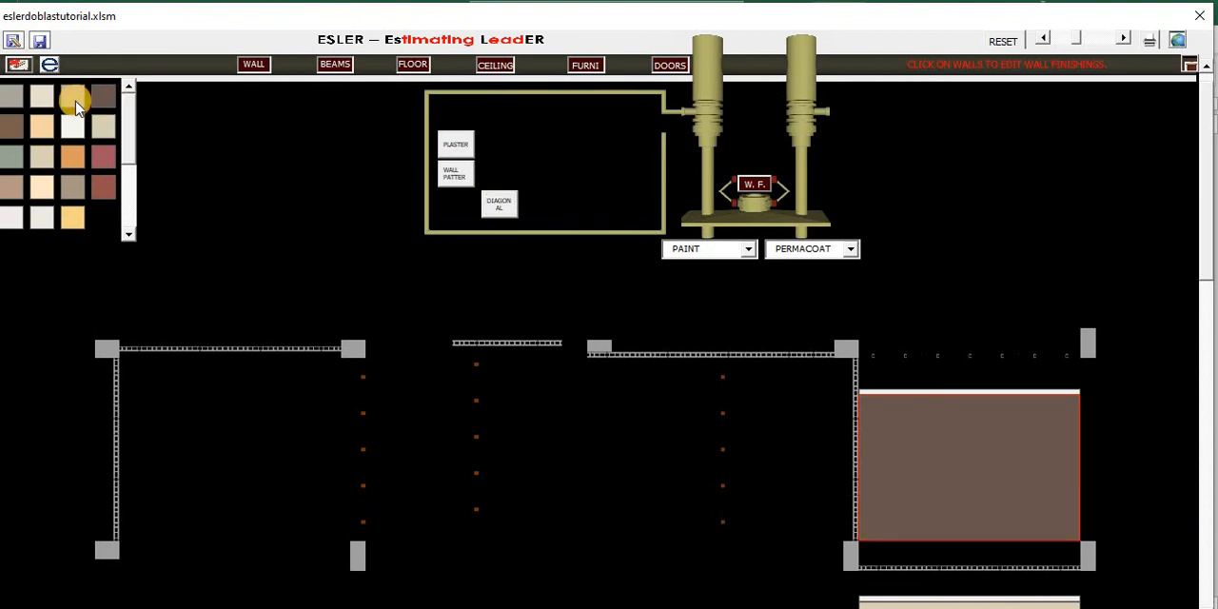
- Divide the wall face into three equal vertical strips, painting the middle one Tile Red 771 and the last one Mystery Winter 752
{"action": "left_click", "coordinate": [449, 180]}
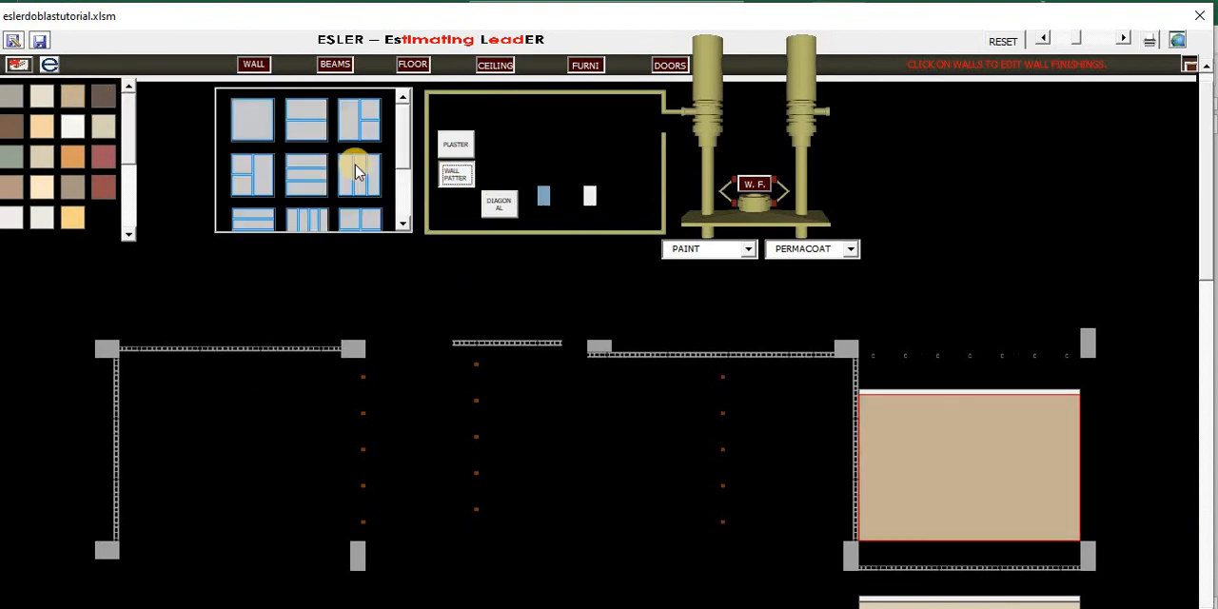
{"action": "left_click", "coordinate": [355, 172]}
{"action": "left_click", "coordinate": [977, 459]}
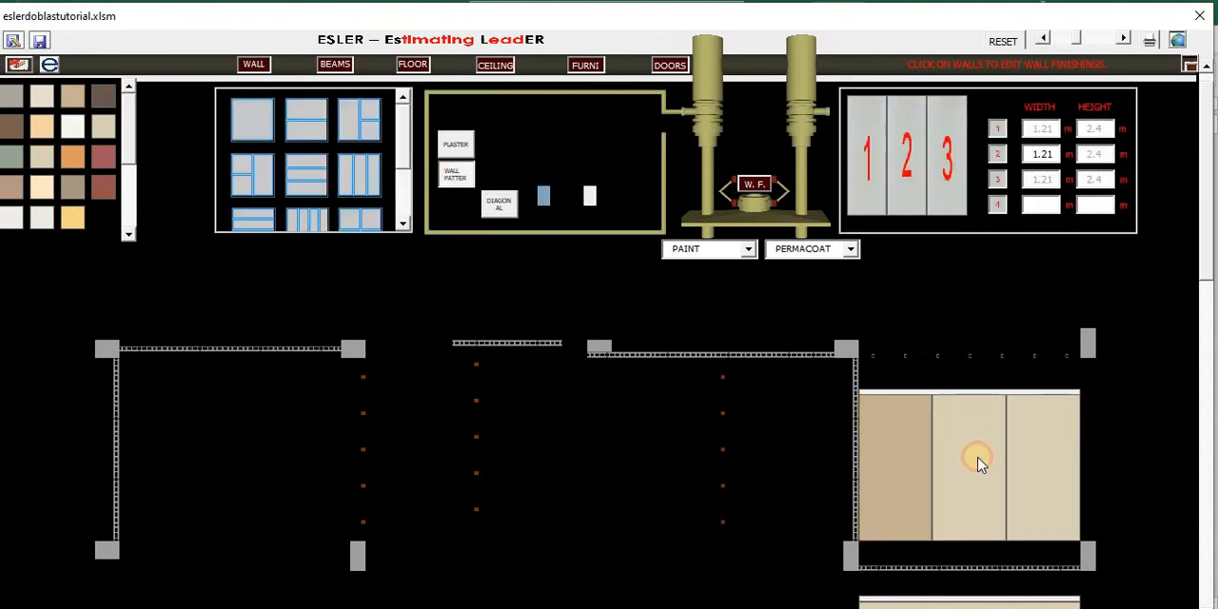
{"action": "left_click", "coordinate": [108, 175]}
{"action": "left_click", "coordinate": [969, 390]}
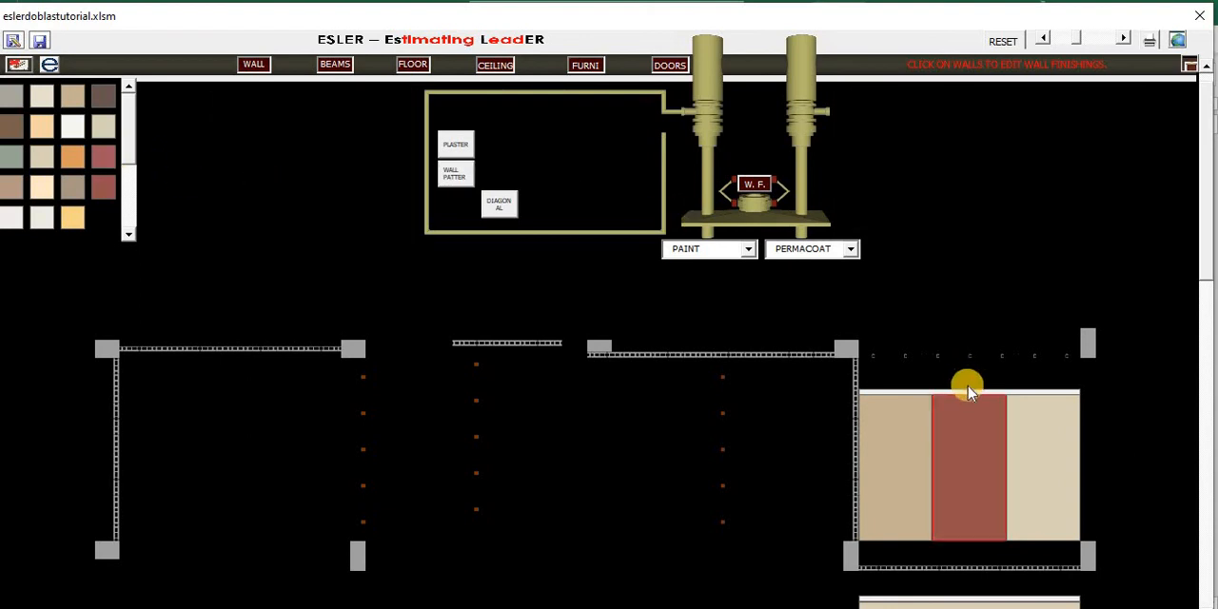
{"action": "left_click", "coordinate": [1051, 464]}
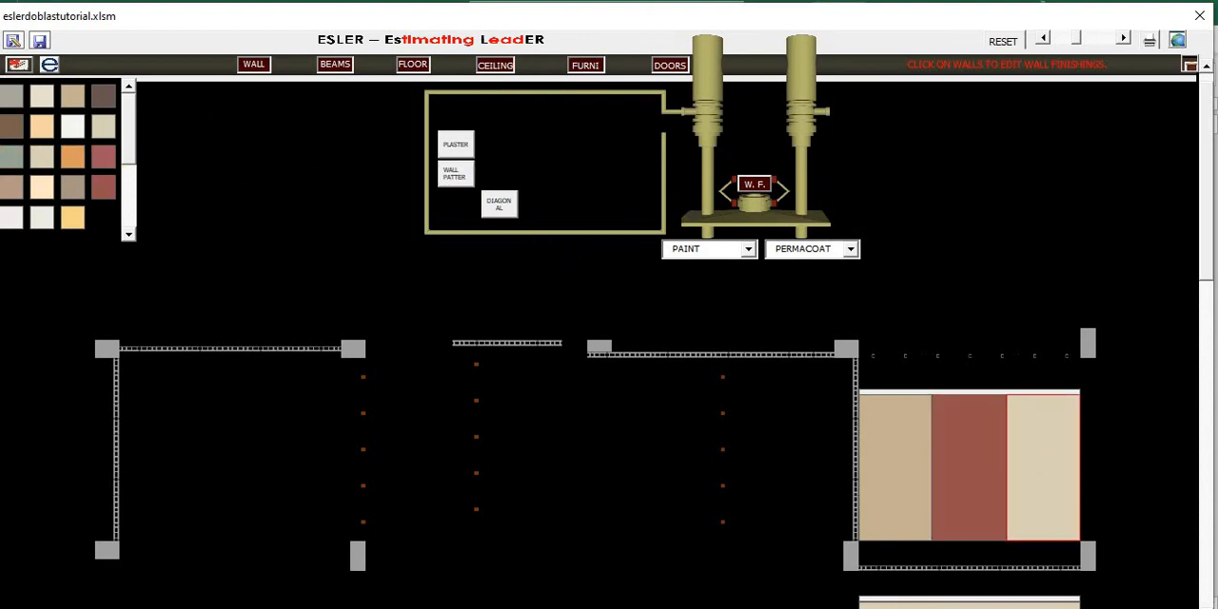
{"action": "left_click", "coordinate": [8, 163]}
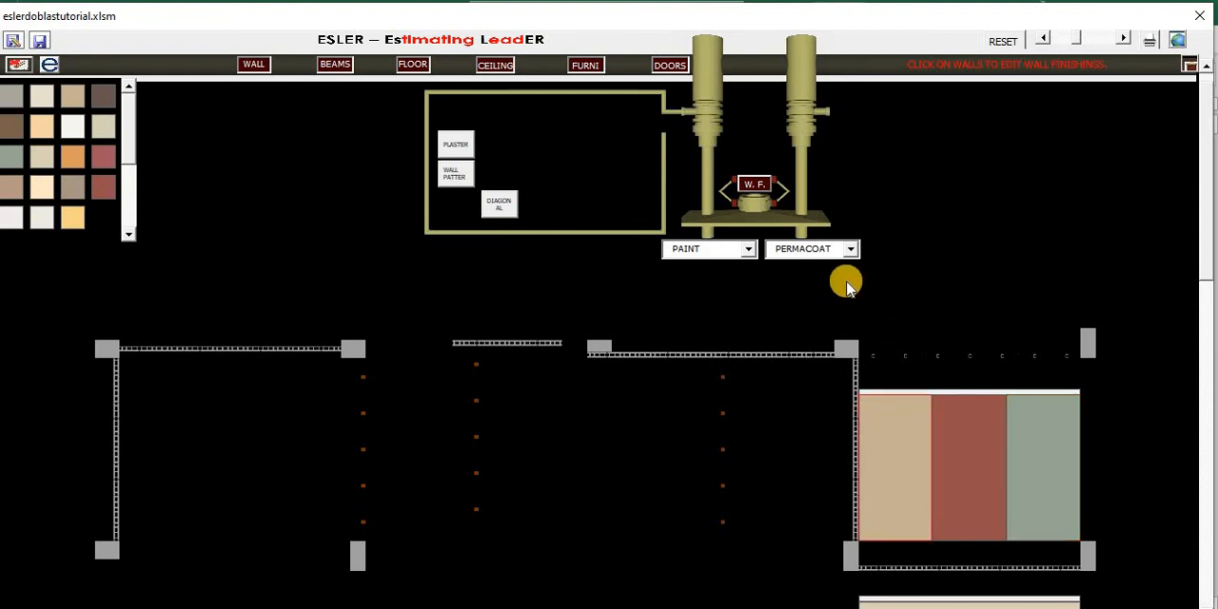
- Change the finish type to tiles and apply 20 x 30 cm Marvy White tiles to the wall face's first strip
{"action": "left_click", "coordinate": [747, 250]}
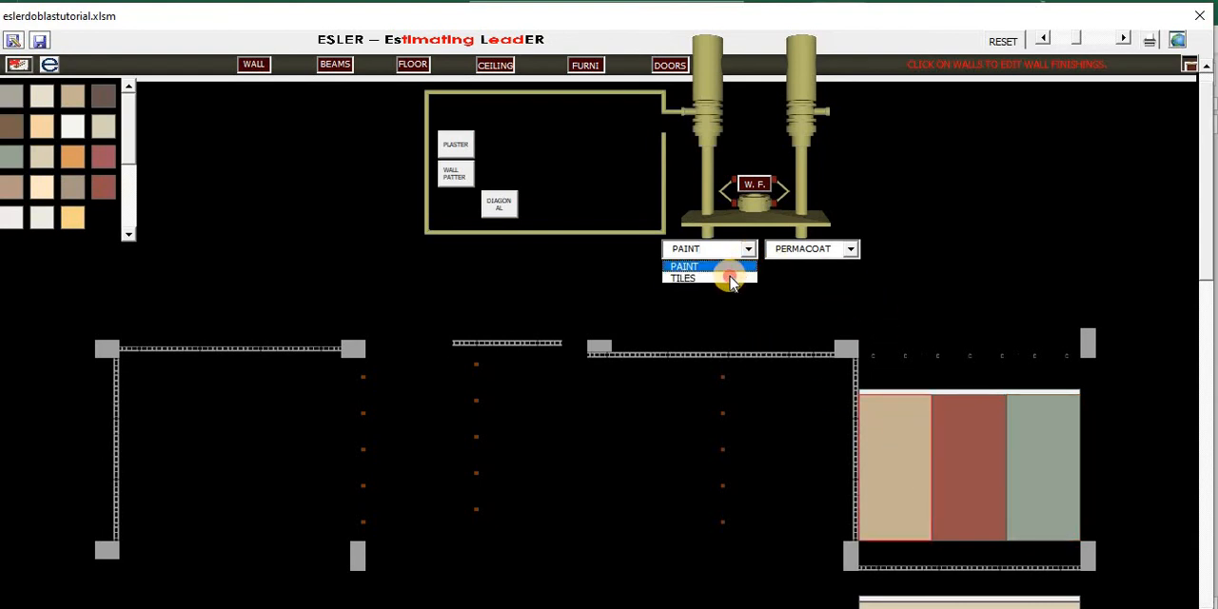
{"action": "left_click", "coordinate": [683, 278]}
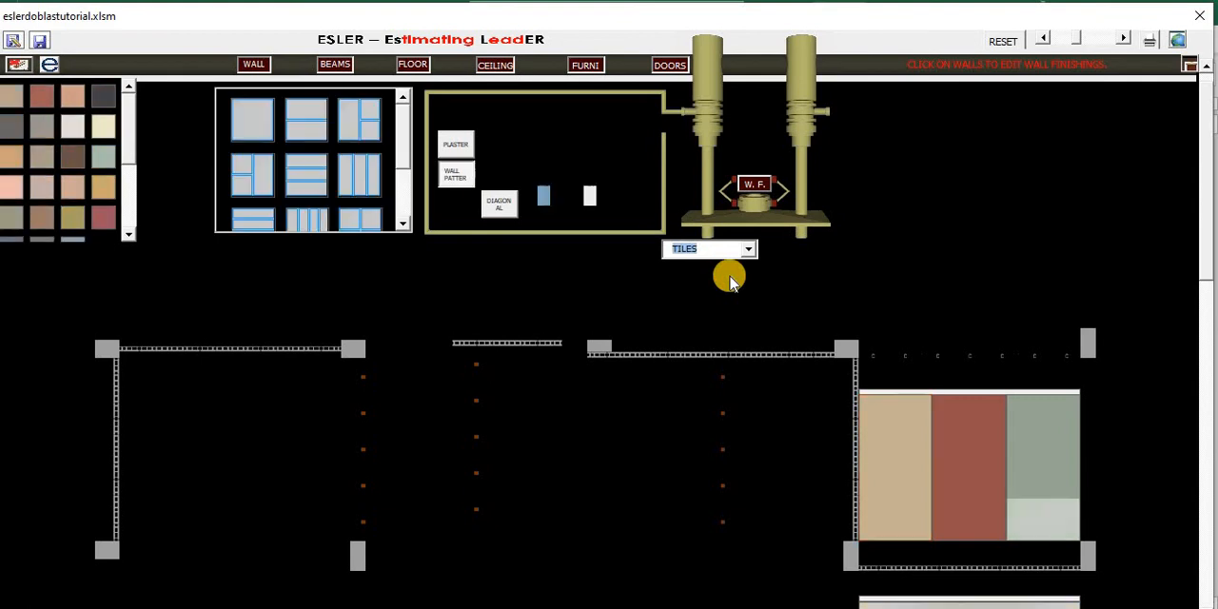
{"action": "left_click", "coordinate": [592, 197]}
{"action": "left_click", "coordinate": [879, 459]}
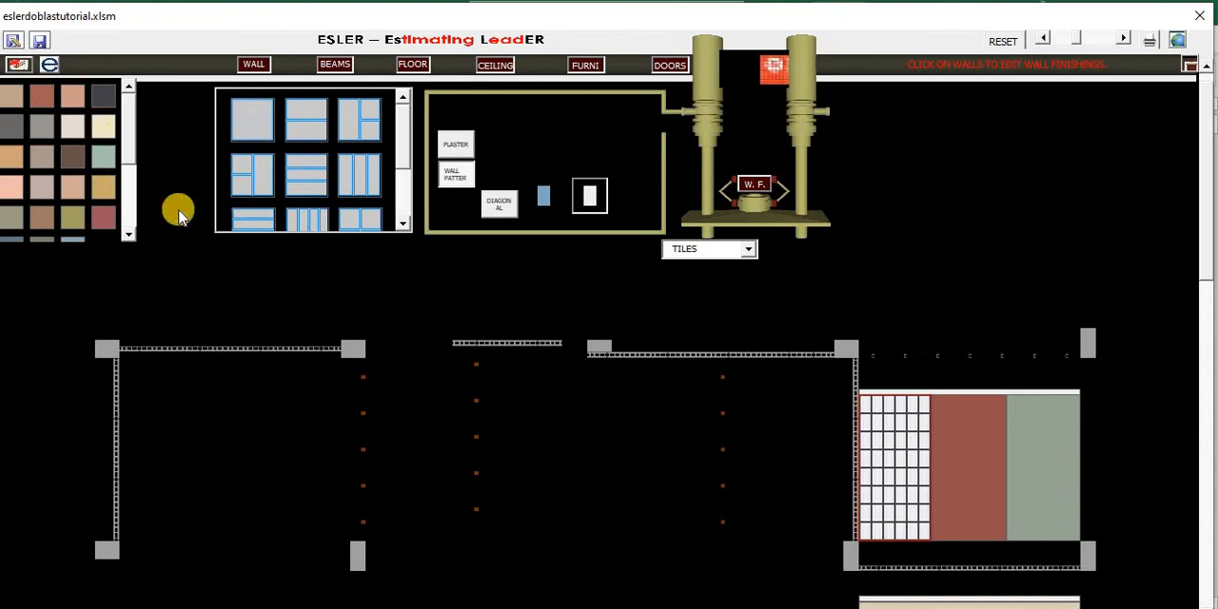
- Try several grout colours on the tiled strip and apply F22 Mint Green
{"action": "left_click", "coordinate": [40, 98]}
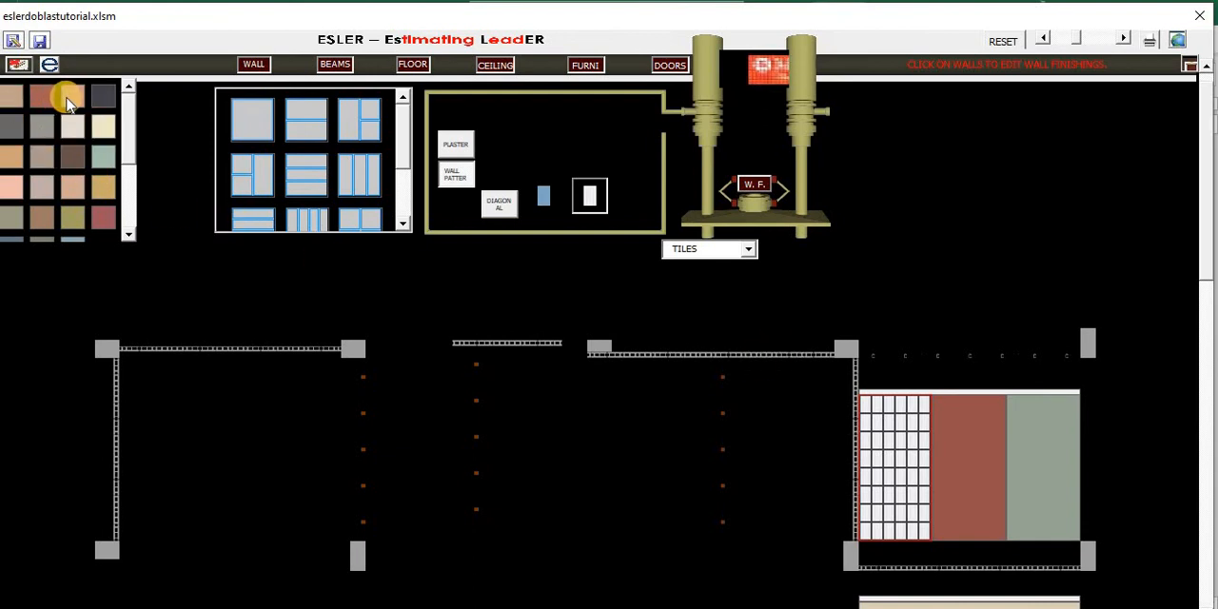
{"action": "left_click", "coordinate": [70, 99]}
{"action": "left_click", "coordinate": [97, 98]}
{"action": "left_click", "coordinate": [103, 124]}
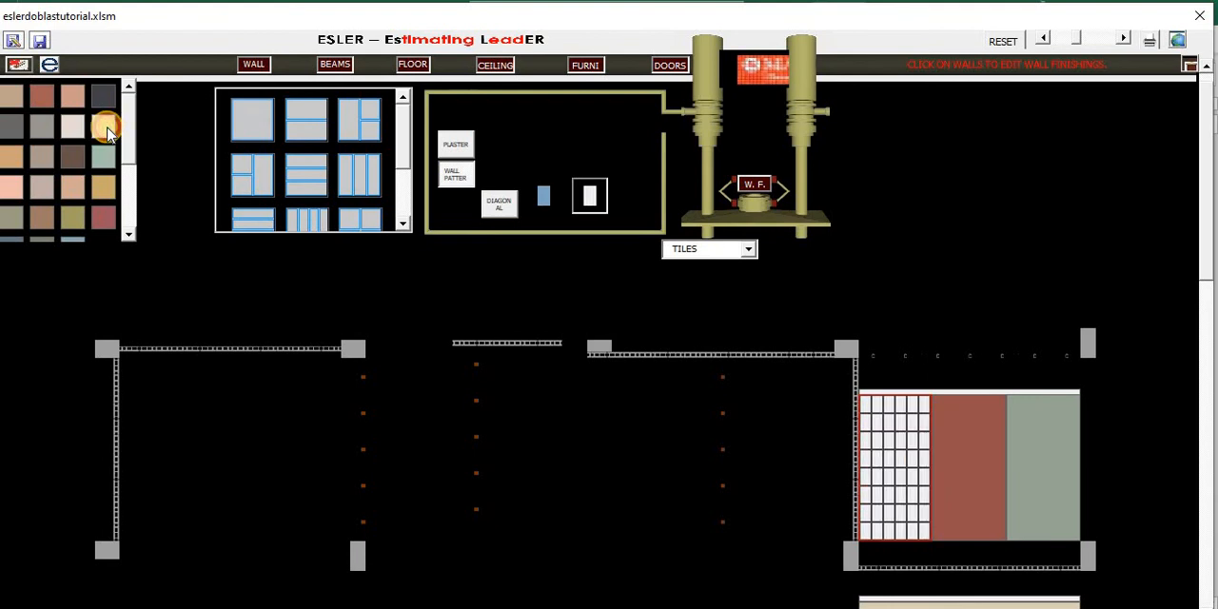
{"action": "left_click", "coordinate": [105, 161]}
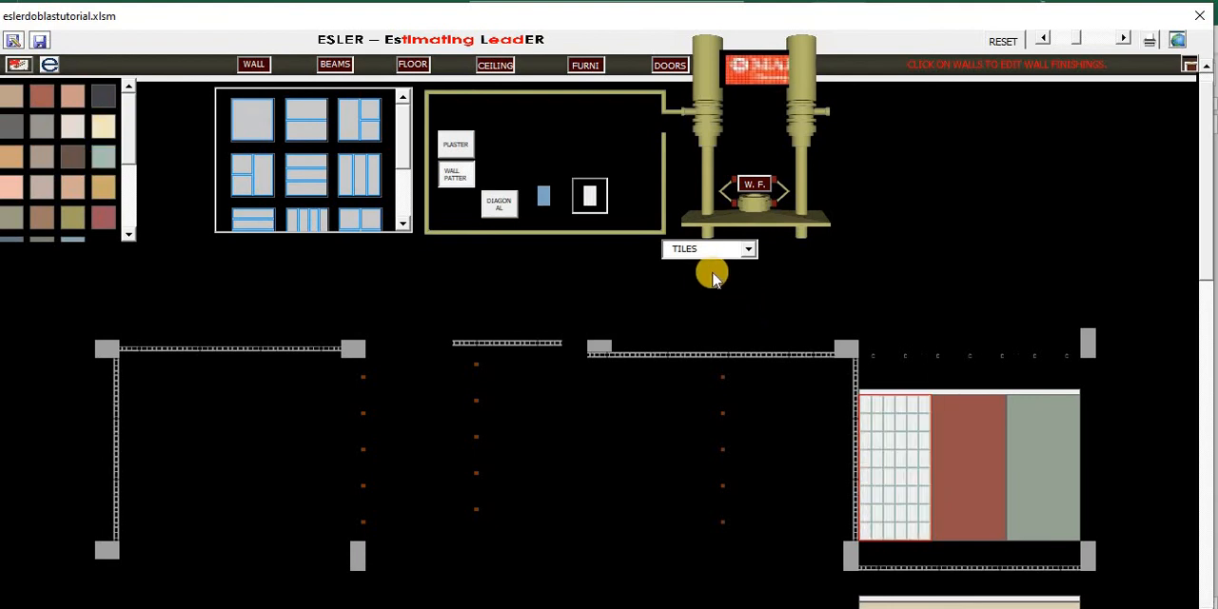
{"action": "left_click", "coordinate": [546, 209]}
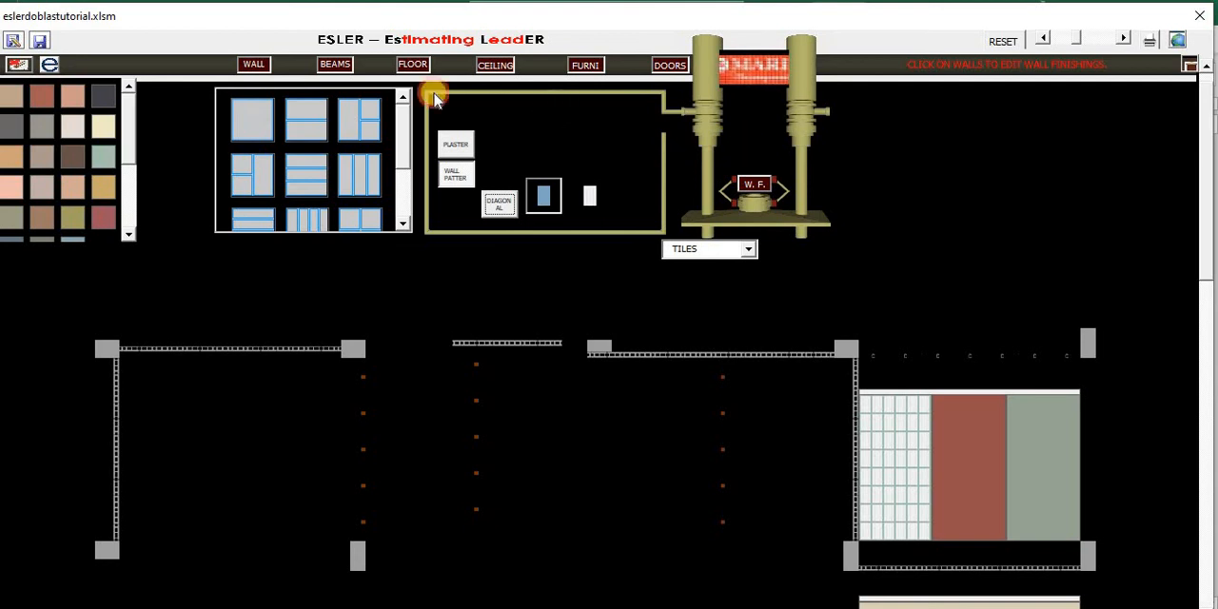
- Return to wall mode with the location and cost settings shown, and generate the walls' cost estimate
{"action": "left_click", "coordinate": [253, 67]}
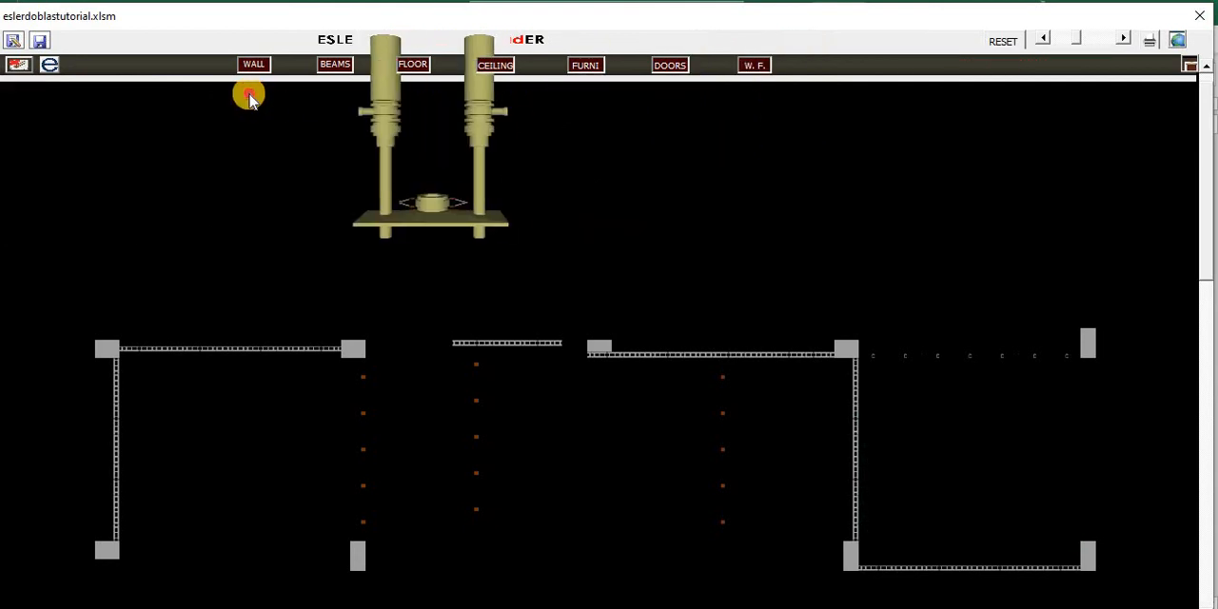
{"action": "left_click", "coordinate": [745, 119]}
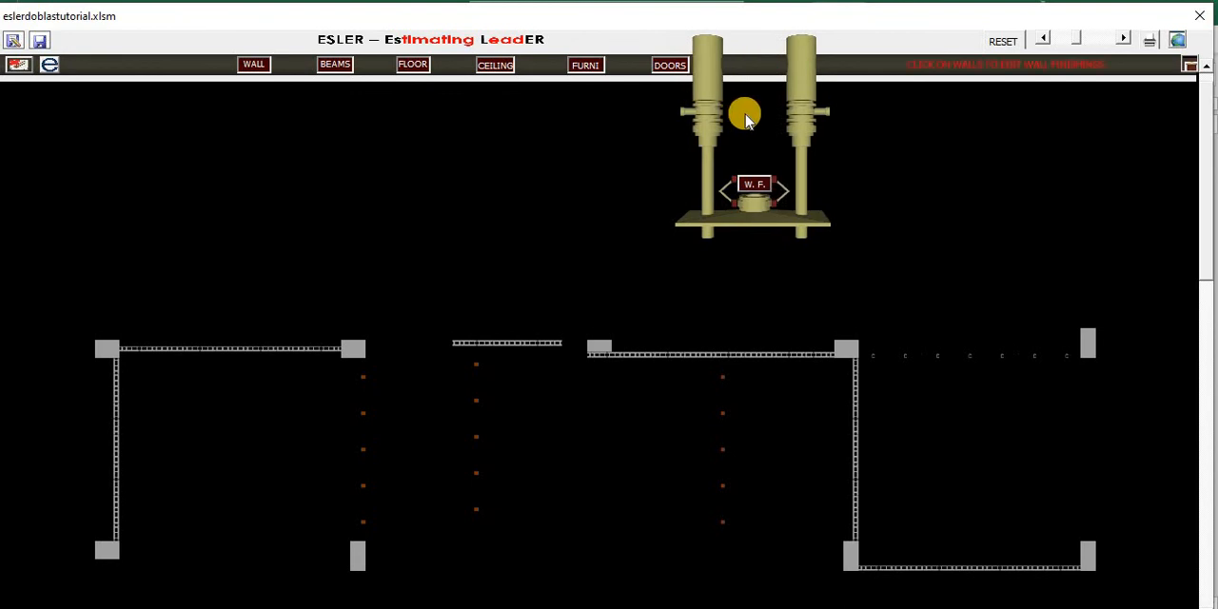
{"action": "left_click", "coordinate": [1180, 42]}
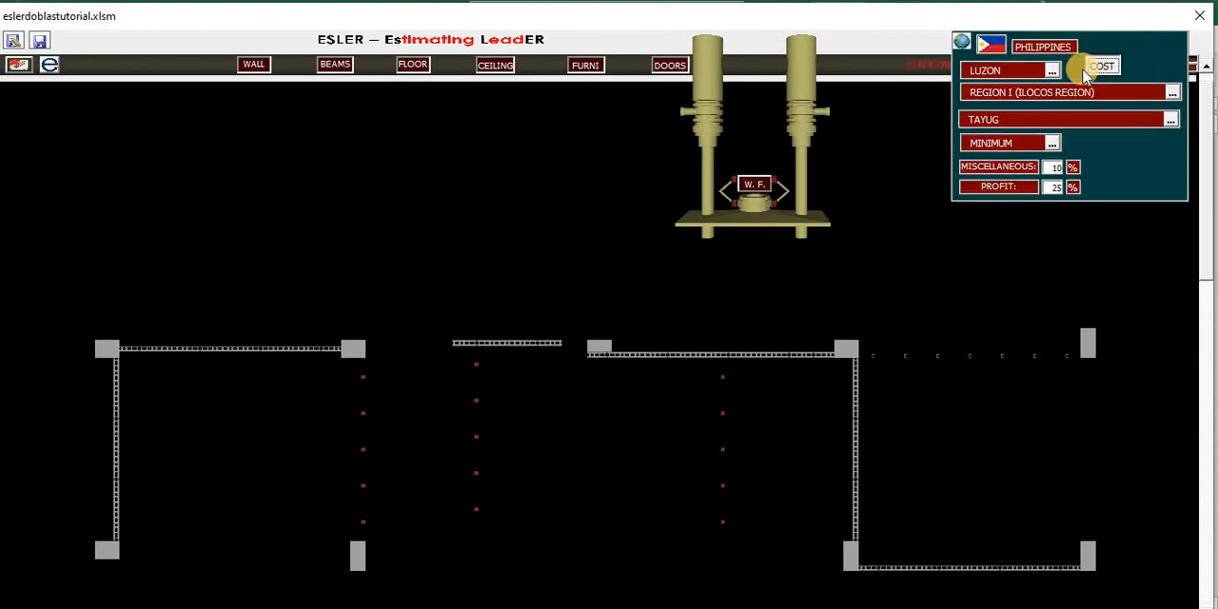
{"action": "left_click", "coordinate": [555, 244]}
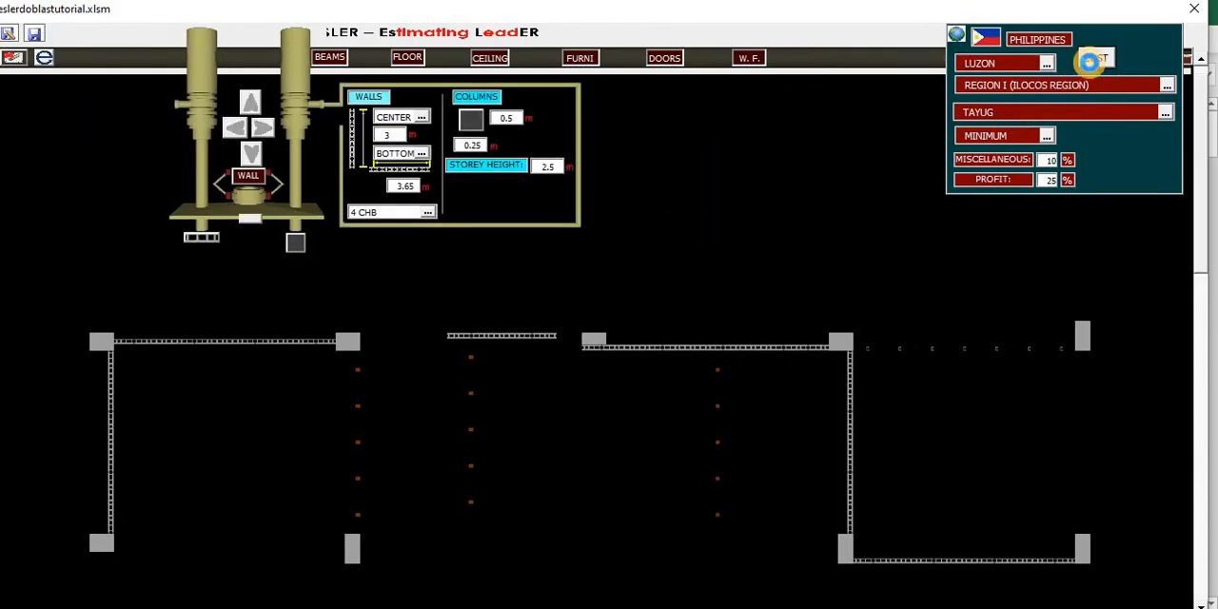
{"action": "left_click", "coordinate": [1090, 60]}
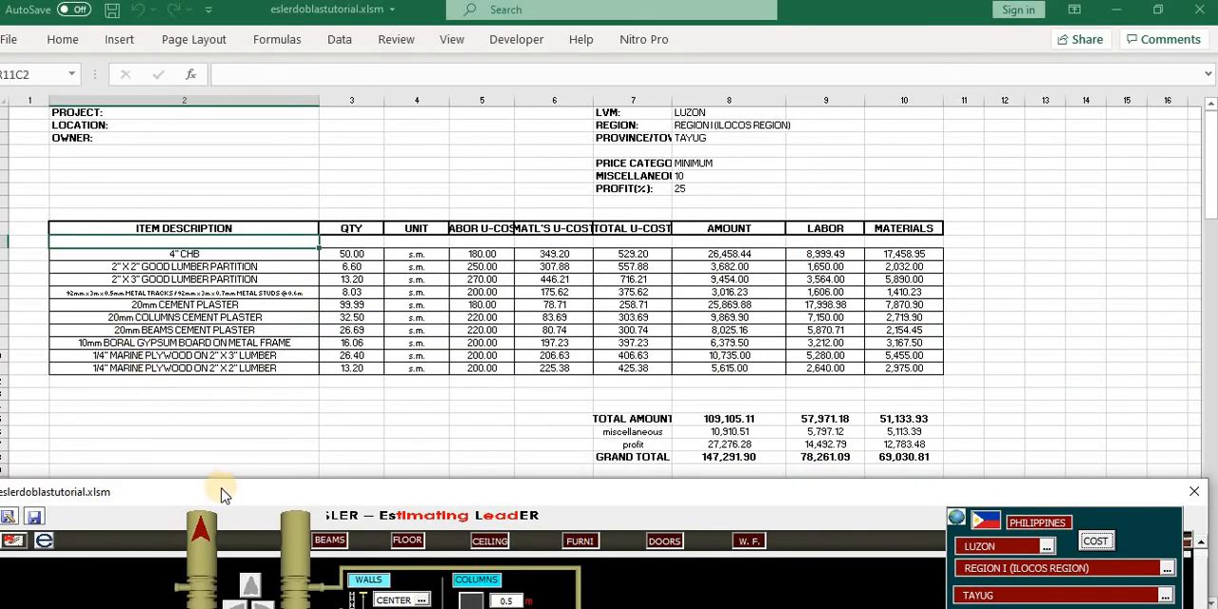
- Move the tool carriage off wall mode to a neutral spot and generate the overall cost summary
{"action": "left_click", "coordinate": [199, 532]}
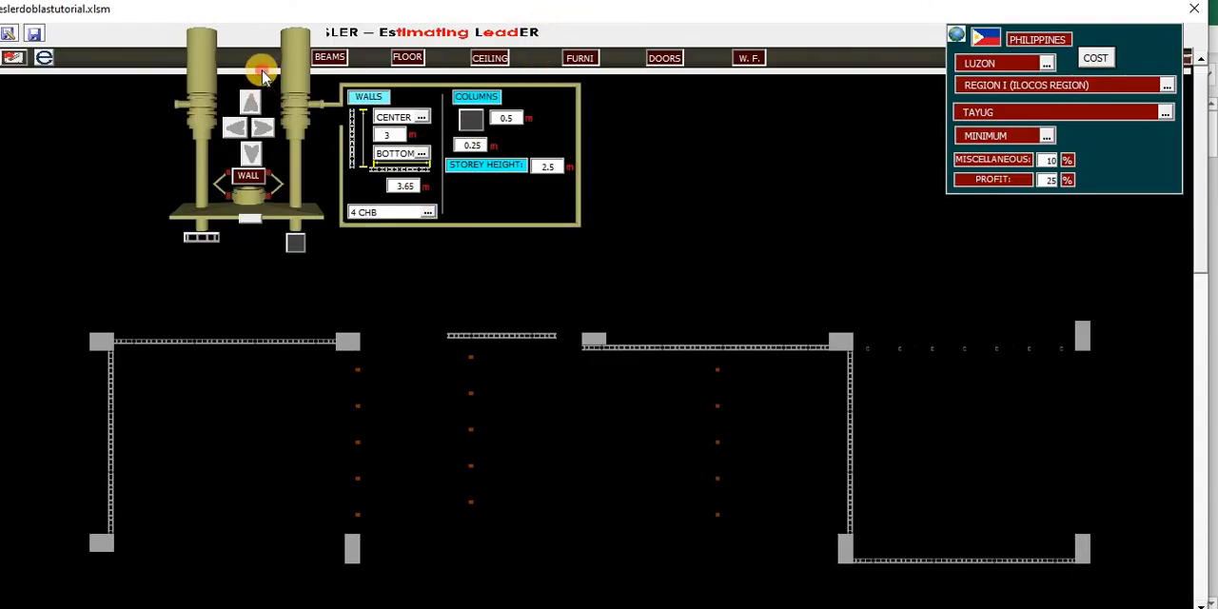
{"action": "left_click_drag", "start_coordinate": [263, 71], "coordinate": [166, 68]}
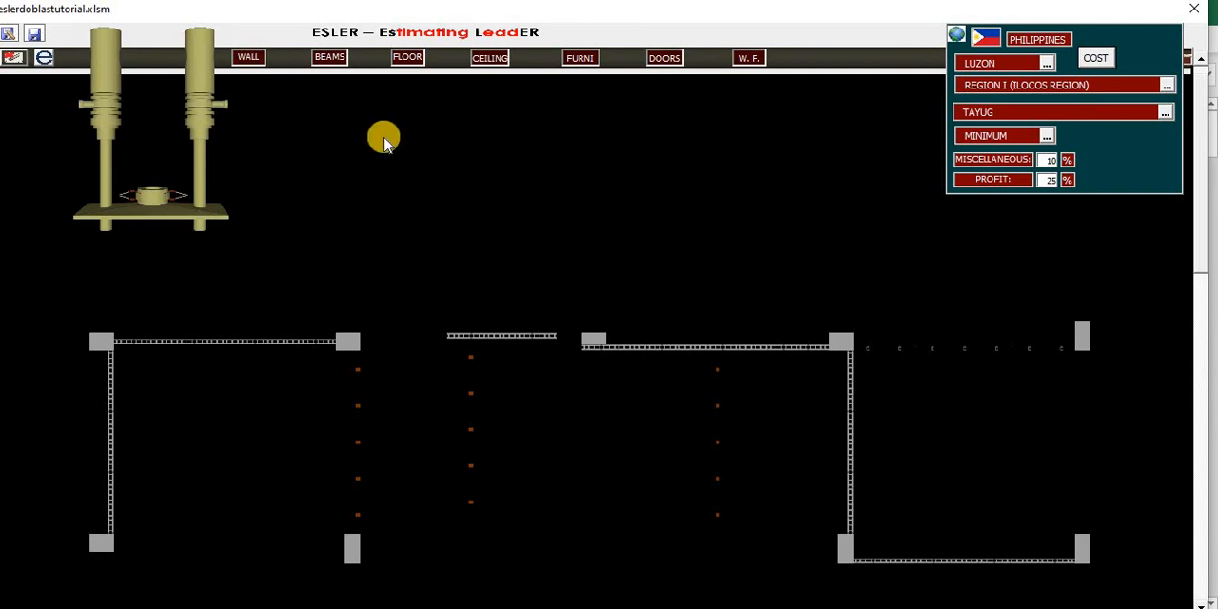
{"action": "left_click", "coordinate": [153, 128]}
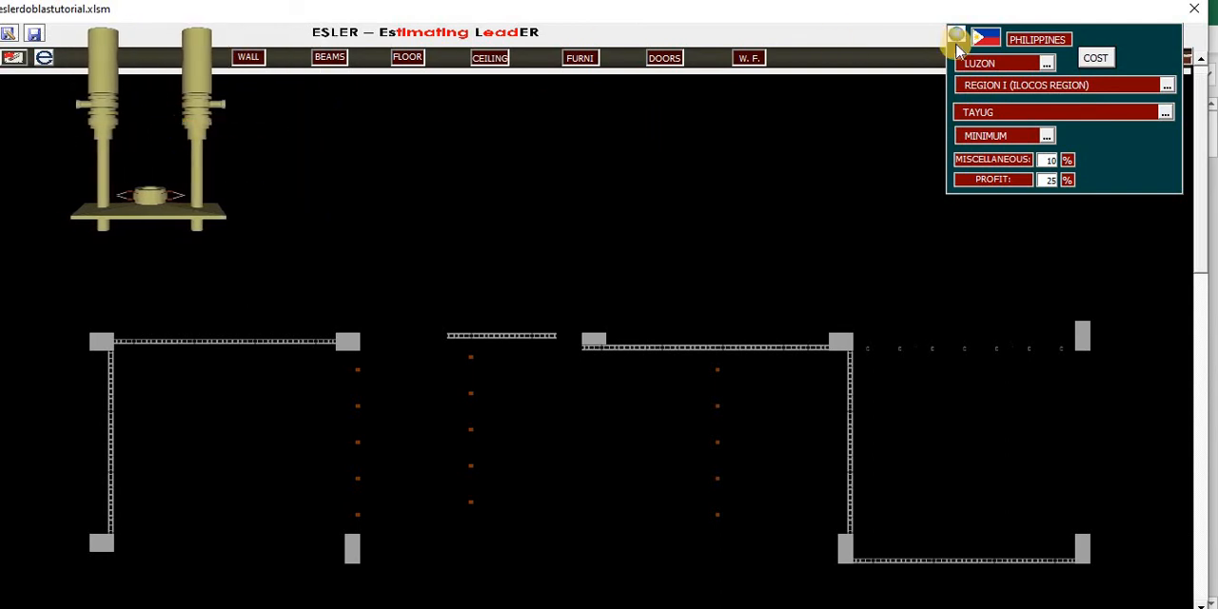
{"action": "left_click", "coordinate": [1096, 59]}
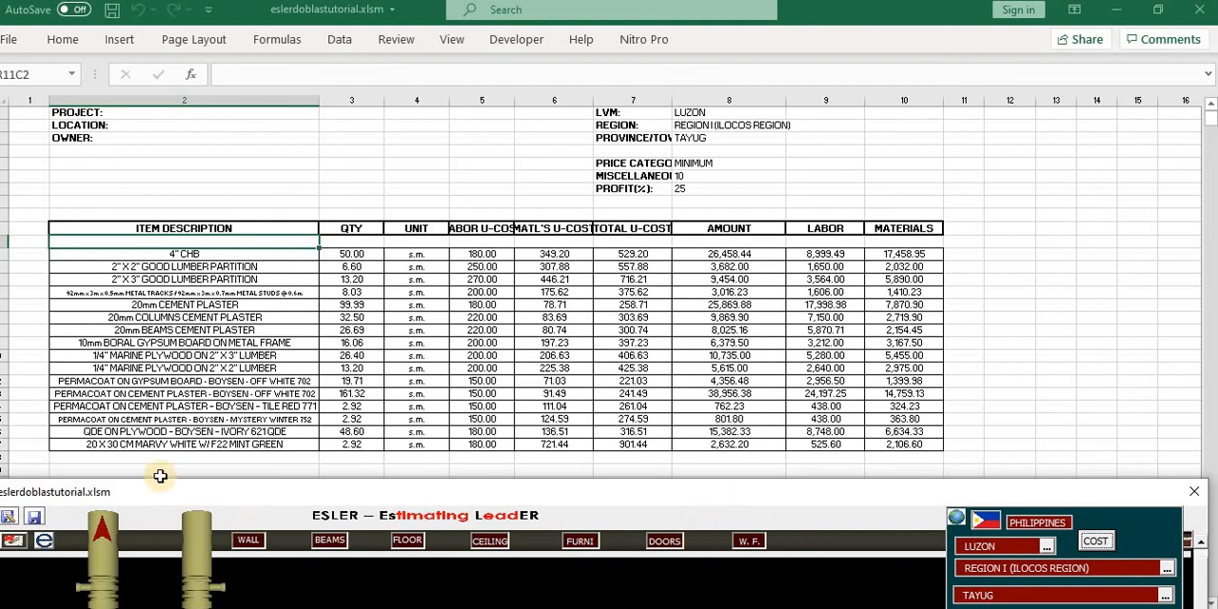
- Move the drawing form aside, restore the workbook window, and review the summary, walls, wall finishes, and doors and windows sheets
{"action": "left_click_drag", "start_coordinate": [231, 489], "coordinate": [734, 206]}
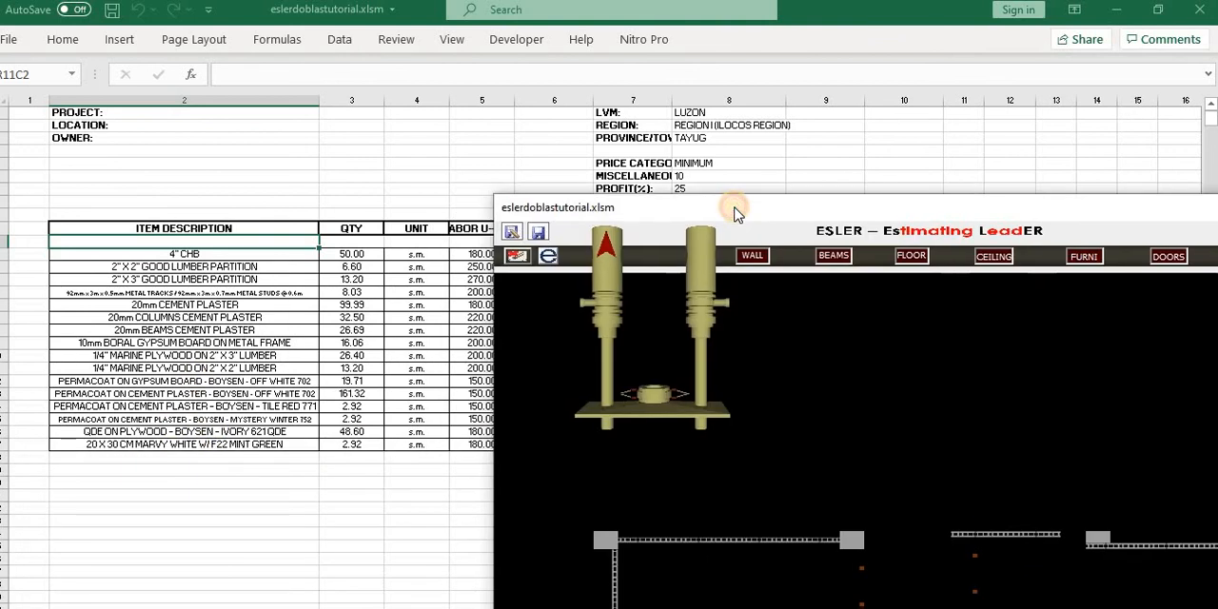
{"action": "left_click", "coordinate": [1158, 15]}
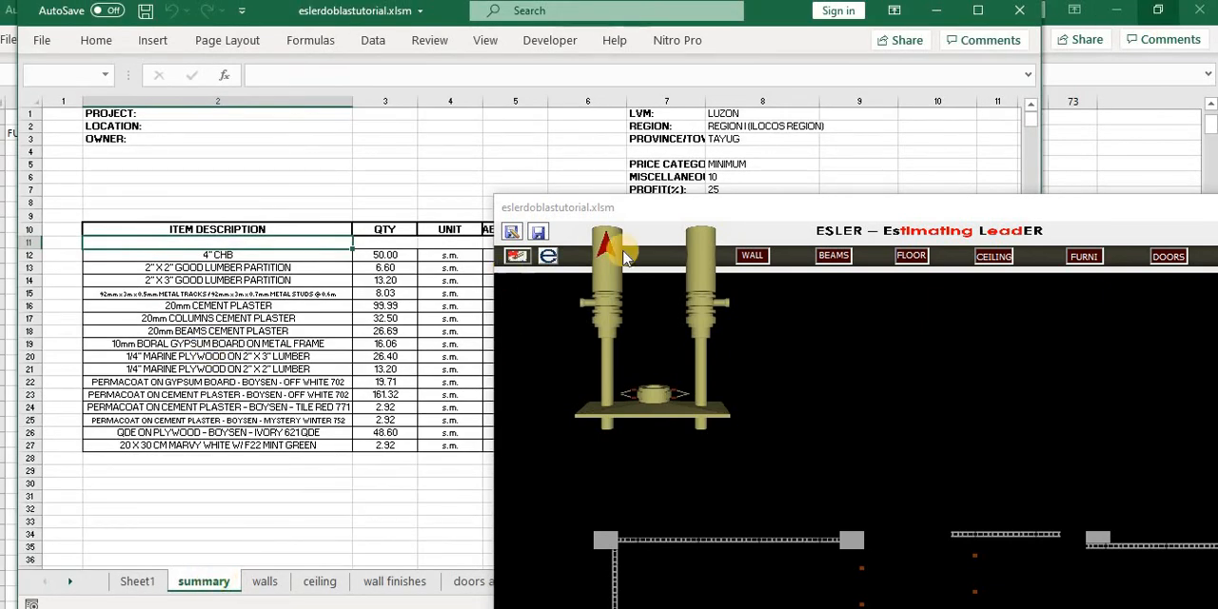
{"action": "left_click", "coordinate": [269, 582]}
{"action": "left_click", "coordinate": [342, 456]}
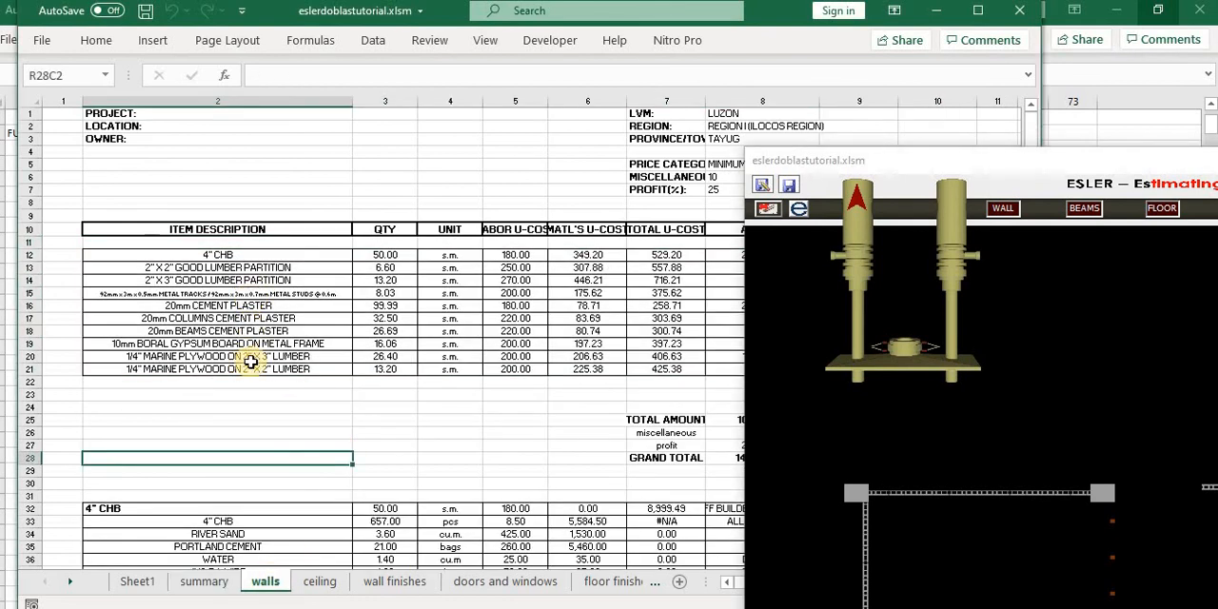
{"action": "left_click_drag", "start_coordinate": [898, 176], "coordinate": [1068, 167]}
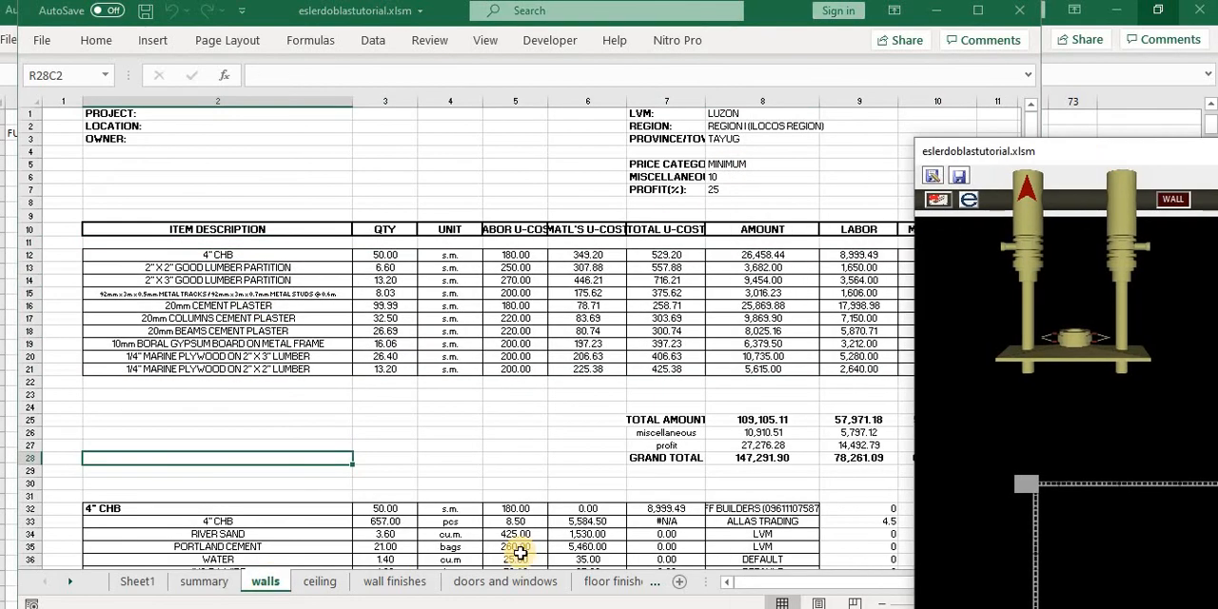
{"action": "left_click", "coordinate": [402, 582]}
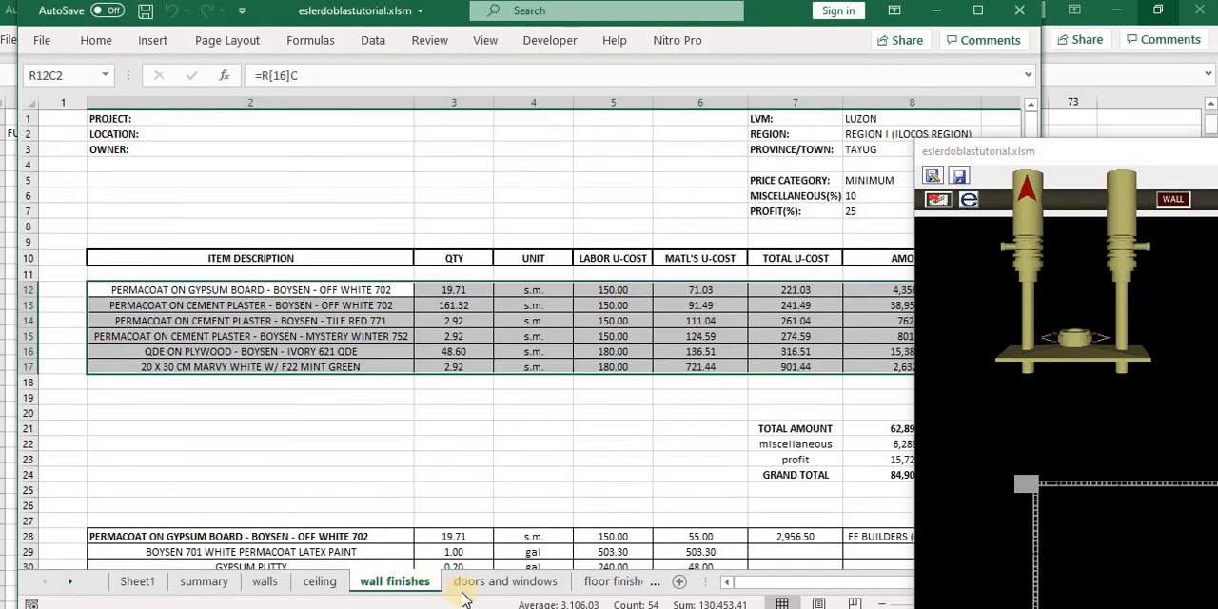
{"action": "left_click", "coordinate": [479, 582]}
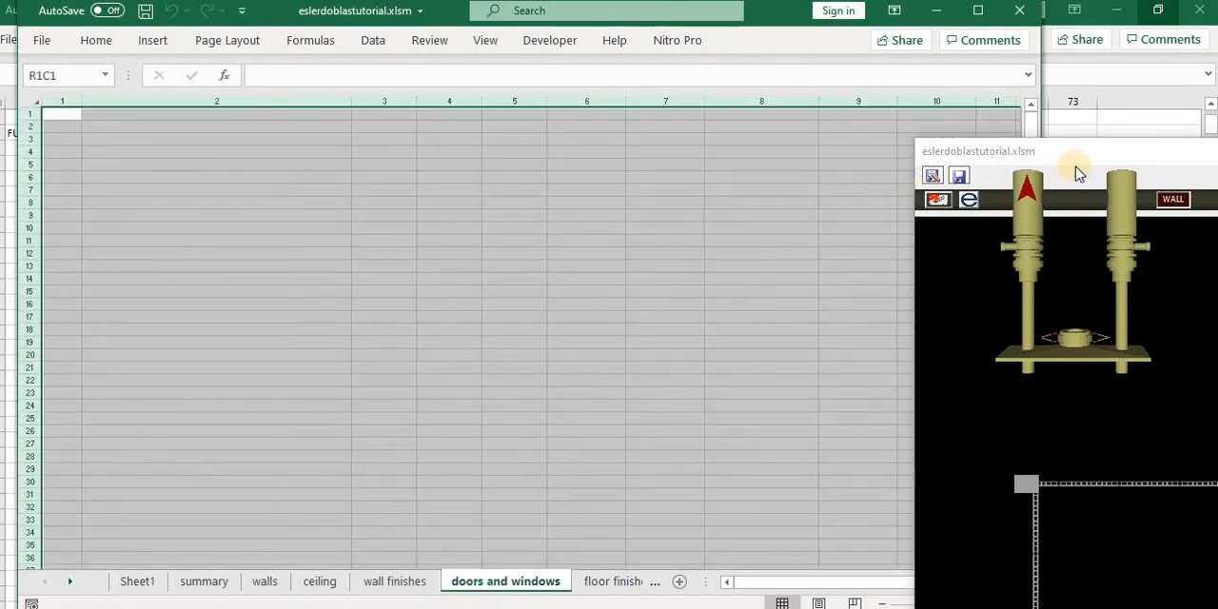
- Reposition the drawing form over the workbook to show the whole floor plan
{"action": "left_click", "coordinate": [1030, 193]}
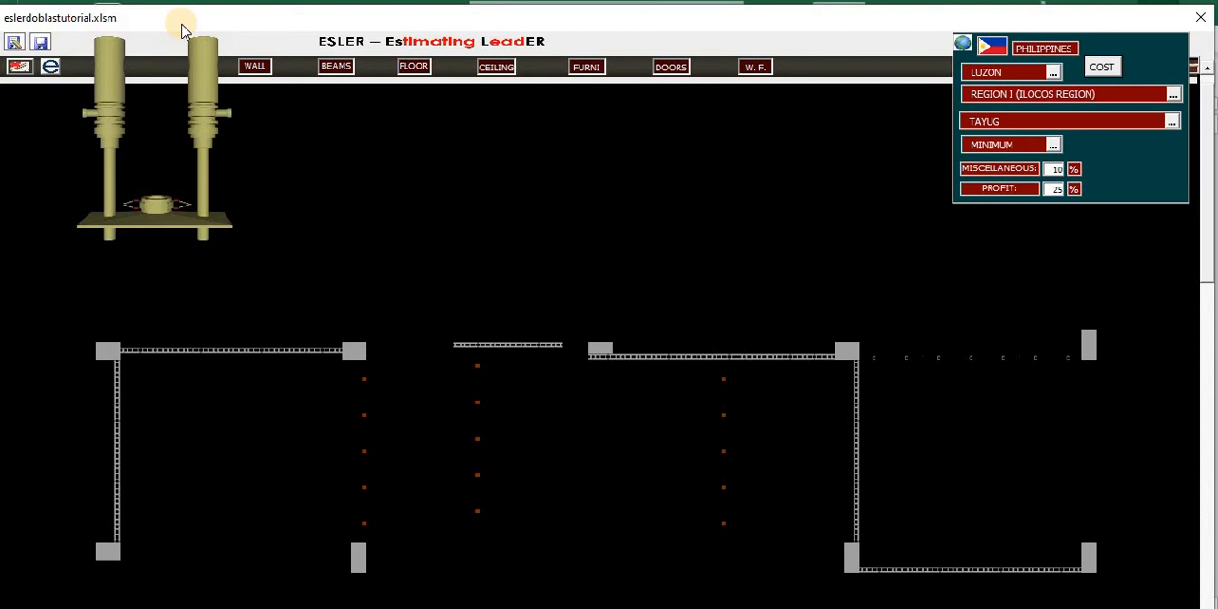
{"action": "left_click", "coordinate": [112, 515]}
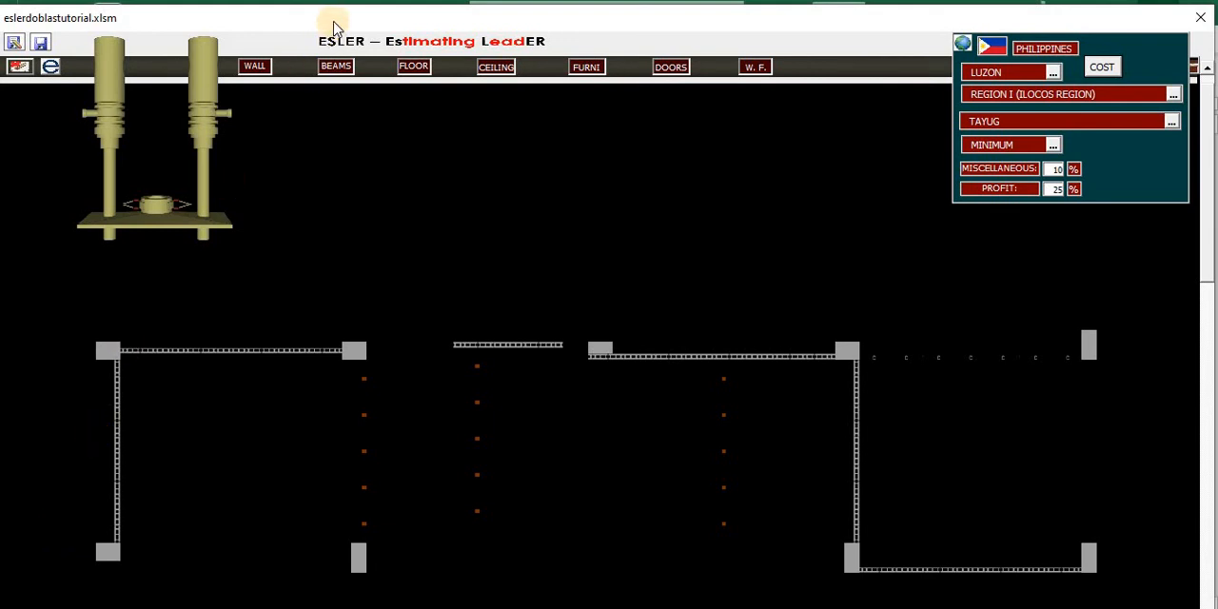
{"action": "left_click_drag", "start_coordinate": [334, 21], "coordinate": [337, 19]}
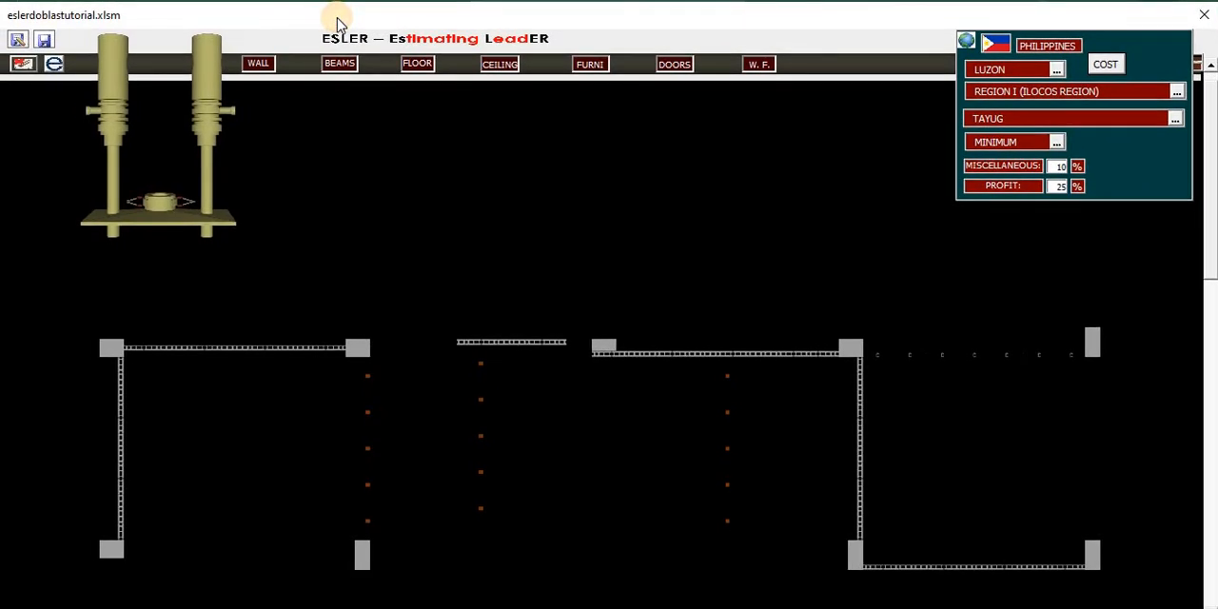